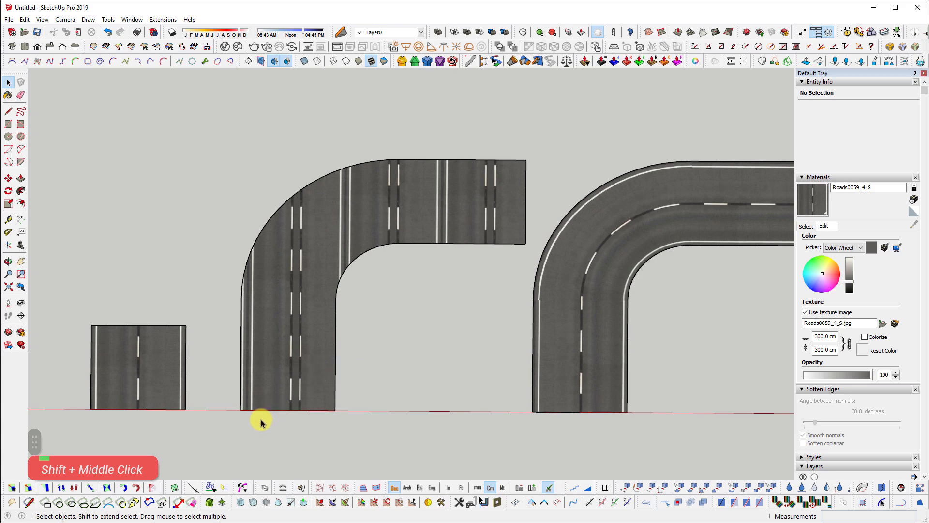
# - Inspect how the road texture sits on the straight square tile
pyautogui.keyDown('shift'); pyautogui.moveTo(379, 413); pyautogui.dragTo(552, 317, button='middle'); pyautogui.keyUp('shift')
pyautogui.scroll(1, 241, 267)
pyautogui.scroll(5, 348, 300)
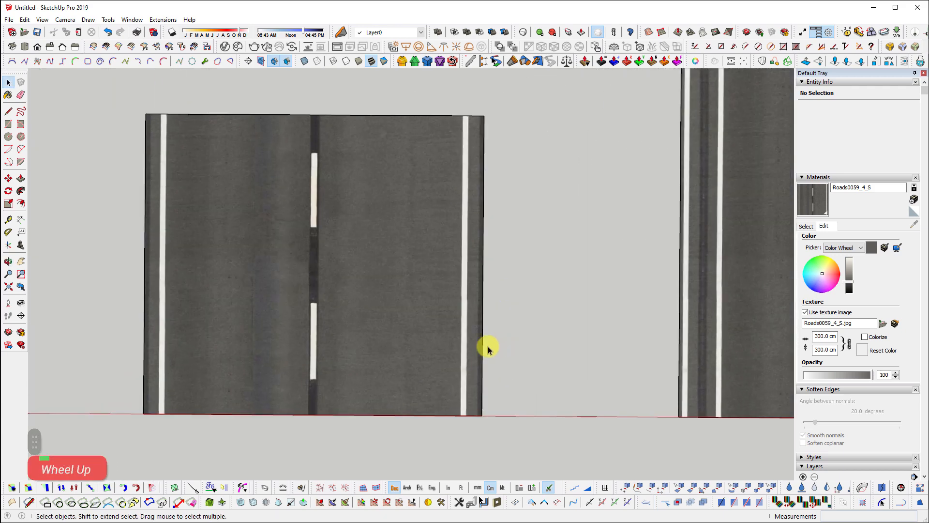
pyautogui.click(369, 299)
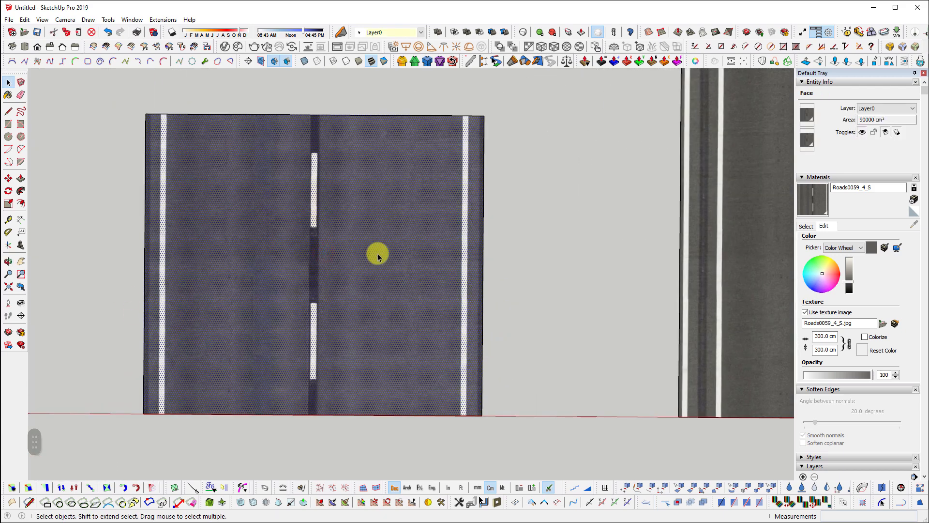
pyautogui.scroll(-2, 240, 283)
pyautogui.keyDown('shift'); pyautogui.moveTo(428, 284); pyautogui.dragTo(400, 324, button='middle'); pyautogui.keyUp('shift')
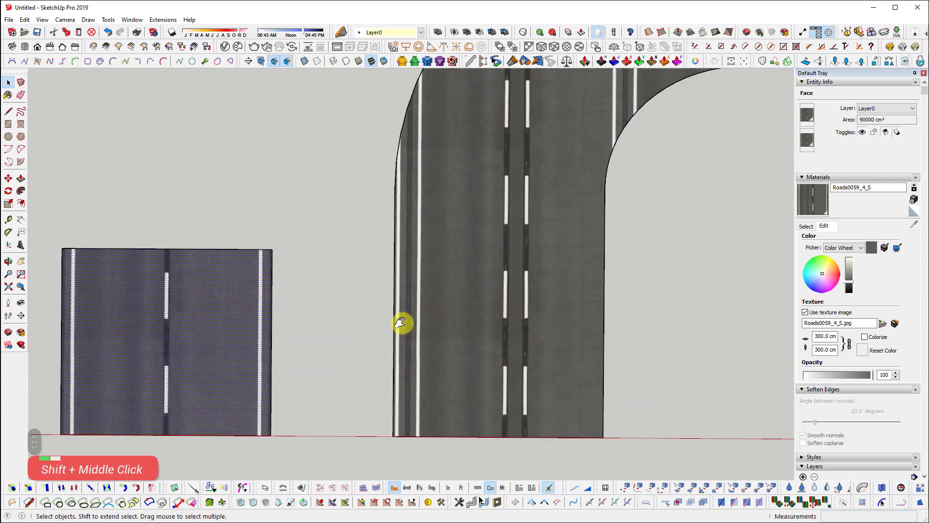
pyautogui.scroll(-2, 279, 351)
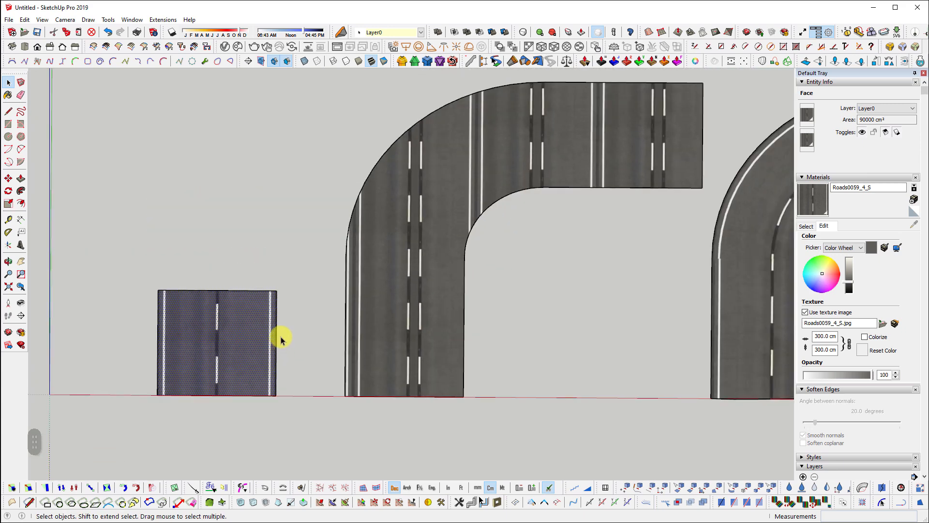
# - Examine the direction of the lane markings along the middle curved road, whose texture runs straight across the bend
pyautogui.keyDown('shift'); pyautogui.moveTo(701, 339); pyautogui.dragTo(558, 367, button='middle'); pyautogui.keyUp('shift')
pyautogui.keyDown('shift'); pyautogui.scroll(-1, 575, 366); pyautogui.keyUp('shift')
pyautogui.scroll(1, 587, 338)
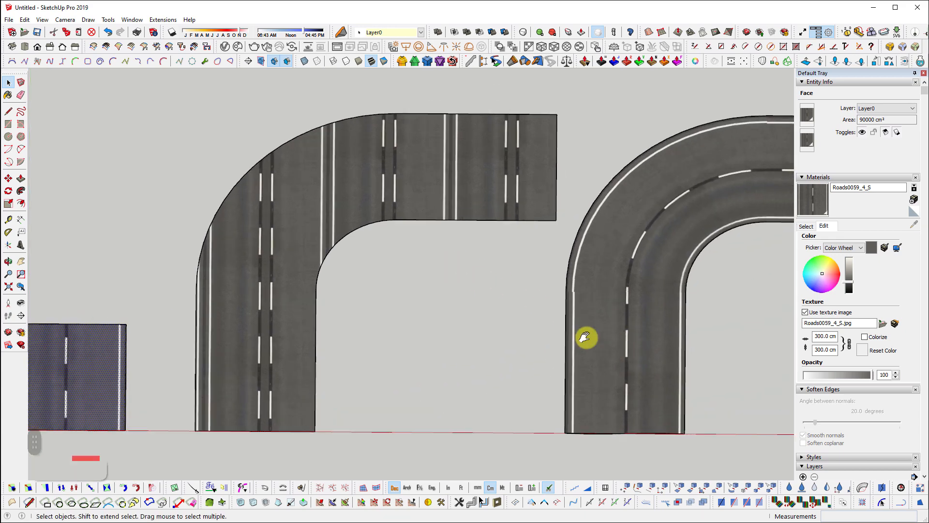
pyautogui.keyDown('shift'); pyautogui.moveTo(585, 337); pyautogui.dragTo(507, 339, button='middle'); pyautogui.keyUp('shift')
pyautogui.moveTo(507, 339); pyautogui.dragTo(438, 262, button='middle')
pyautogui.scroll(-1, 438, 263)
pyautogui.scroll(2, 193, 155)
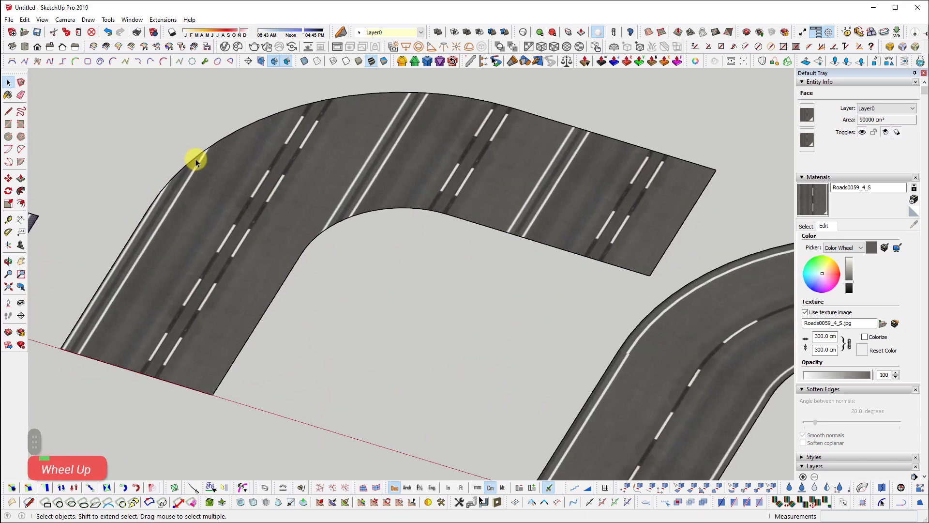
pyautogui.keyDown('shift'); pyautogui.moveTo(193, 156); pyautogui.dragTo(328, 226, button='middle'); pyautogui.keyUp('shift')
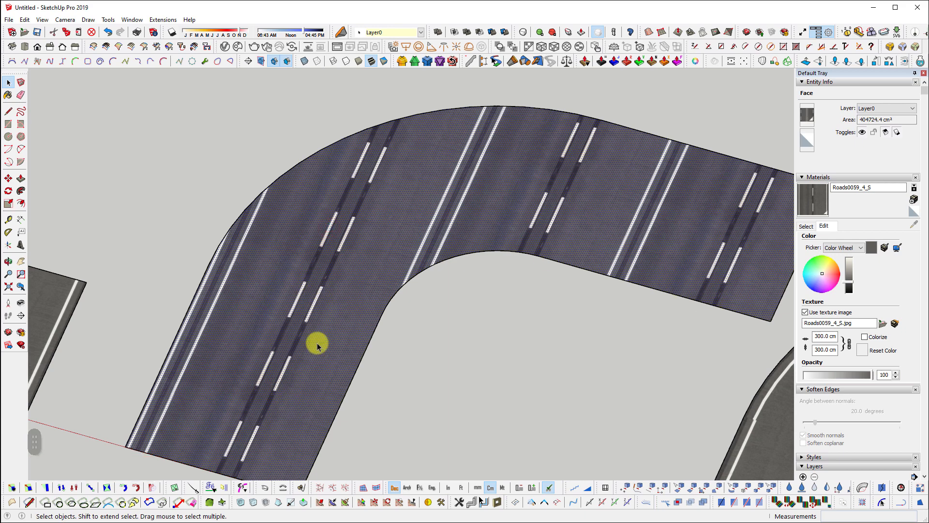
pyautogui.keyDown('shift'); pyautogui.moveTo(315, 373); pyautogui.dragTo(282, 419, button='middle'); pyautogui.keyUp('shift')
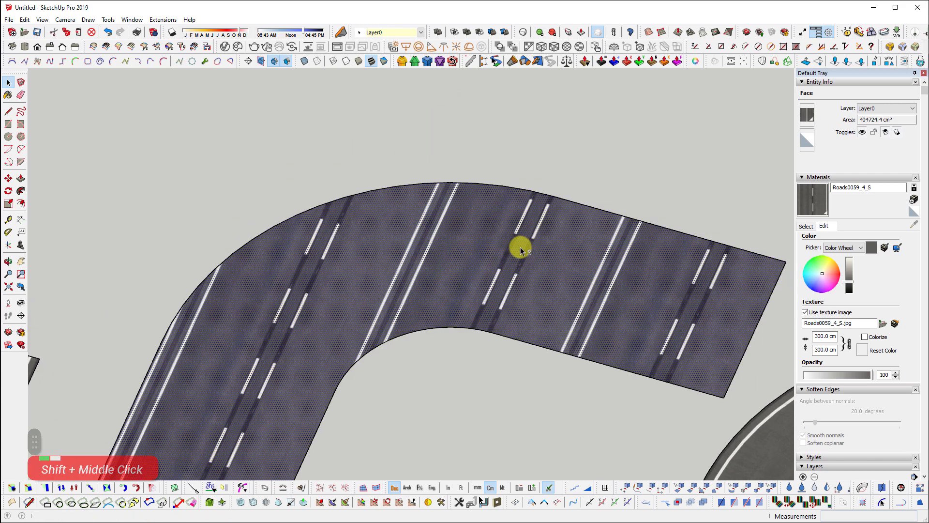
pyautogui.keyDown('shift'); pyautogui.moveTo(594, 166); pyautogui.dragTo(520, 247, button='middle'); pyautogui.keyUp('shift')
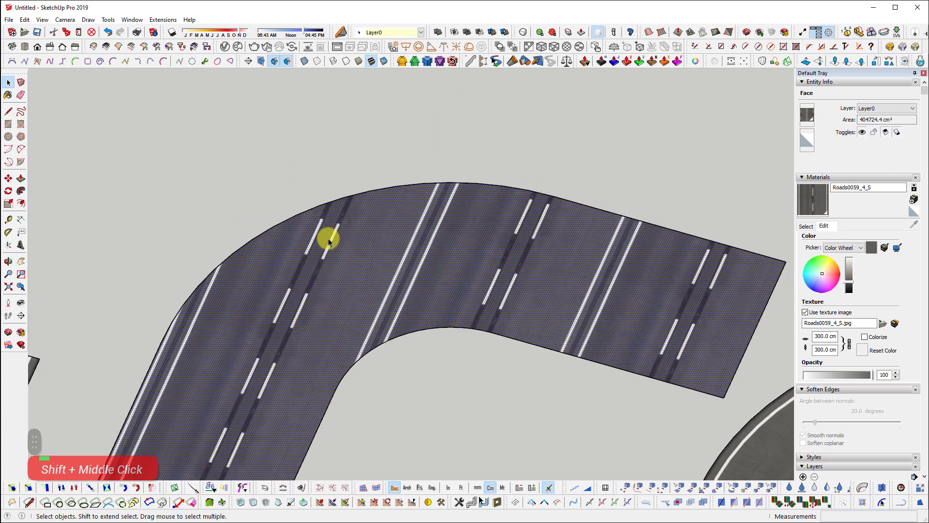
pyautogui.keyDown('shift'); pyautogui.moveTo(465, 190); pyautogui.dragTo(341, 307, button='middle'); pyautogui.keyUp('shift')
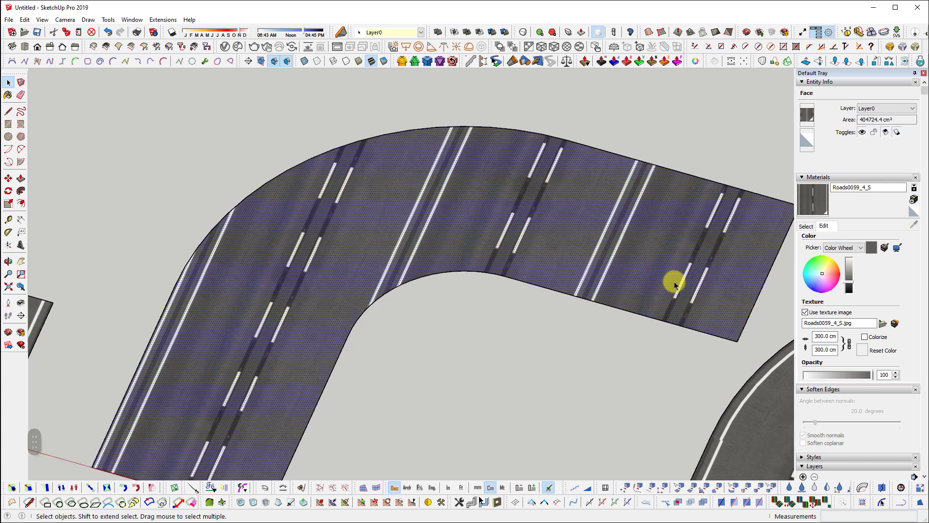
pyautogui.scroll(-2, 576, 290)
pyautogui.click(474, 300)
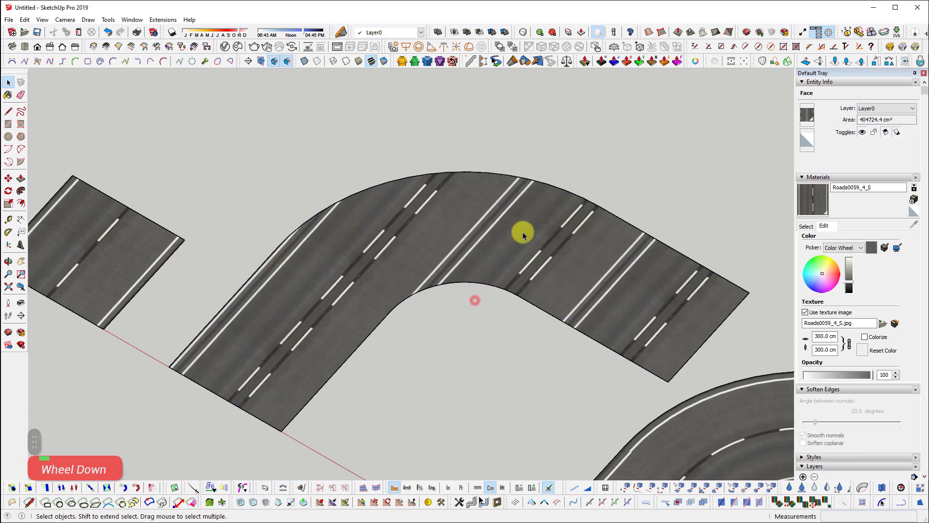
# - Examine the curved road whose lane markings follow the bend and compare it with the other two road pieces
pyautogui.keyDown('shift'); pyautogui.moveTo(614, 366); pyautogui.dragTo(477, 306, button='middle'); pyautogui.keyUp('shift')
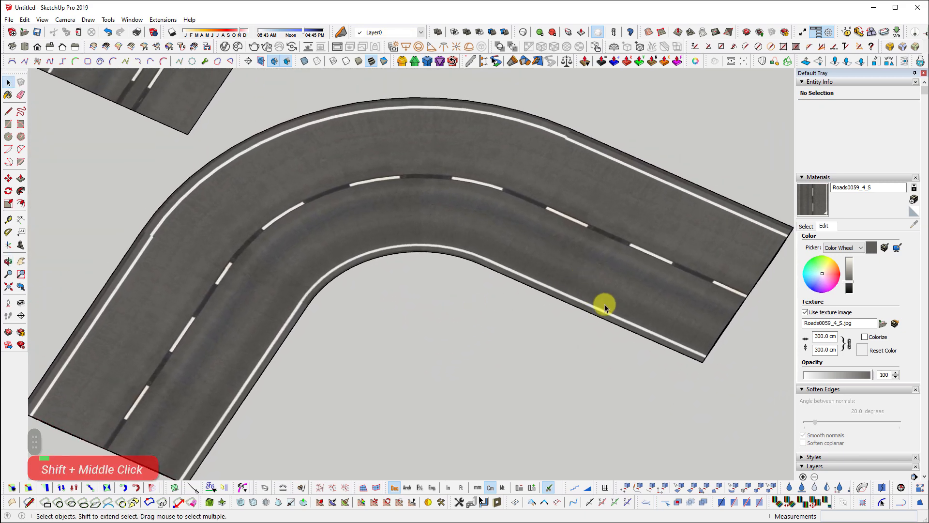
pyautogui.scroll(-2, 607, 307)
pyautogui.scroll(3, 473, 269)
pyautogui.keyDown('shift'); pyautogui.moveTo(588, 342); pyautogui.dragTo(549, 338, button='middle'); pyautogui.keyUp('shift')
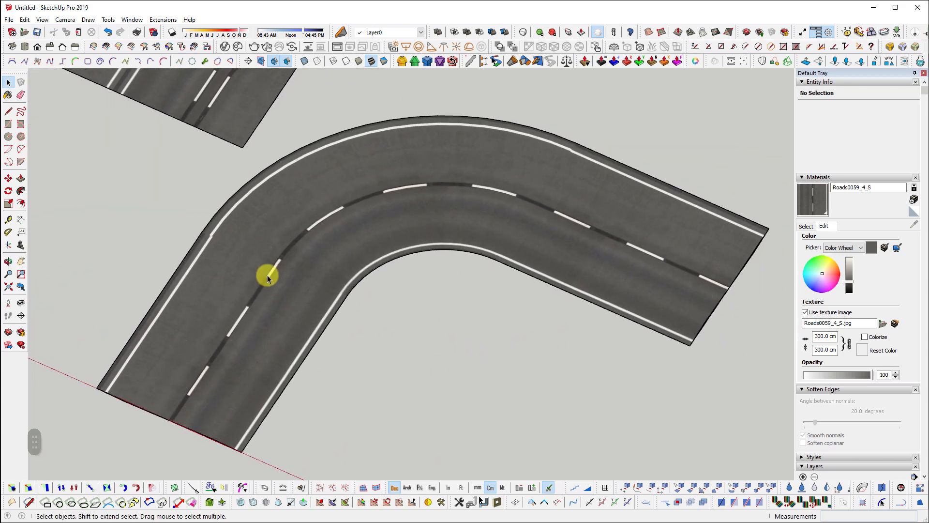
pyautogui.moveTo(415, 323); pyautogui.dragTo(506, 340, button='middle')
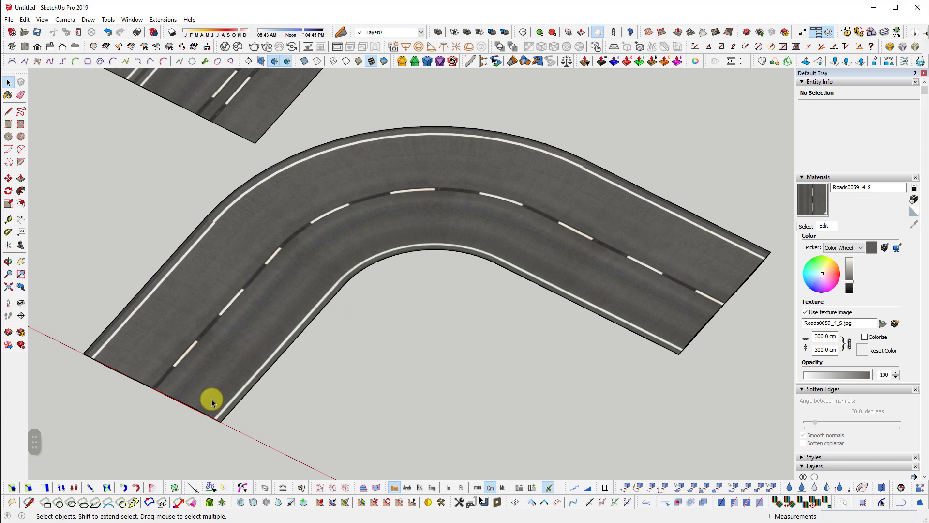
pyautogui.scroll(-2, 411, 351)
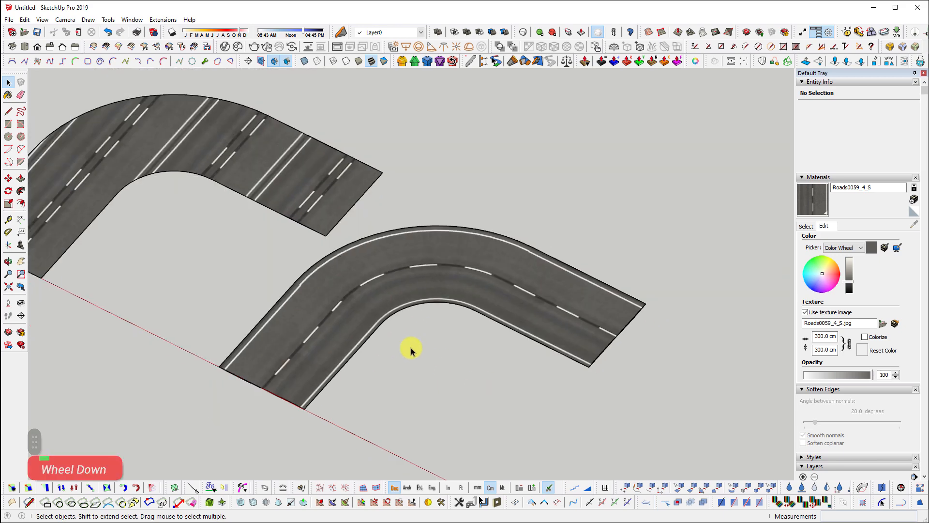
pyautogui.moveTo(412, 351)
pyautogui.keyDown('shift'); pyautogui.mouseDown(button='middle')
pyautogui.moveTo(408, 309)
pyautogui.moveTo(232, 253)
pyautogui.moveTo(310, 275)
pyautogui.mouseUp(button='middle'); pyautogui.keyUp('shift')
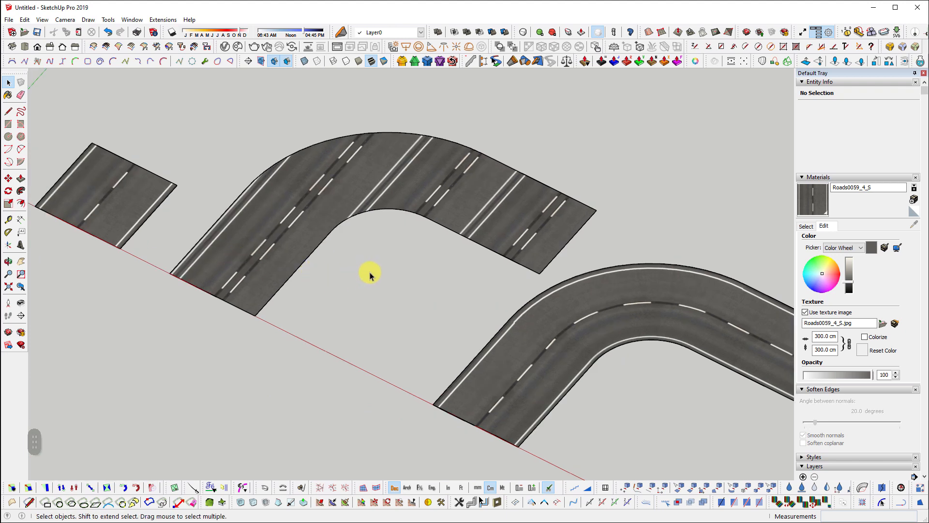
pyautogui.click(84, 191)
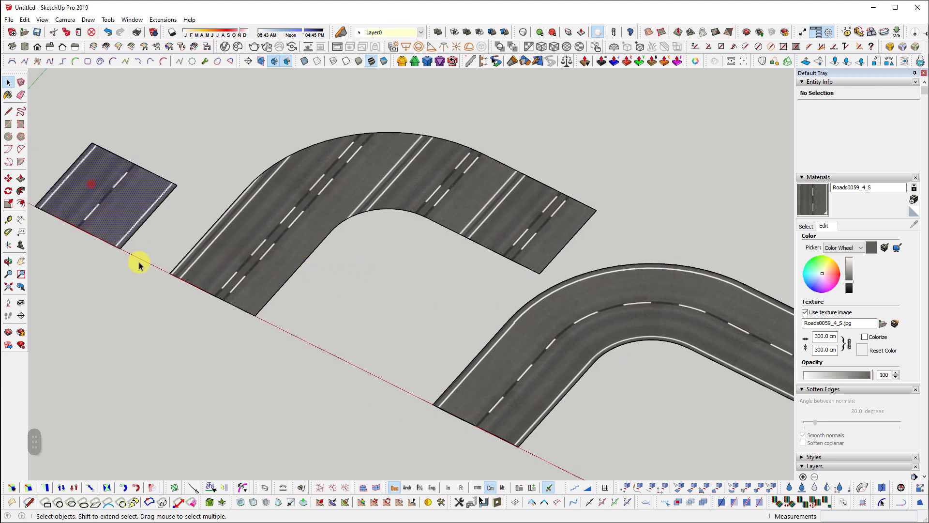
pyautogui.keyDown('shift'); pyautogui.moveTo(540, 409); pyautogui.dragTo(387, 281, button='middle'); pyautogui.keyUp('shift')
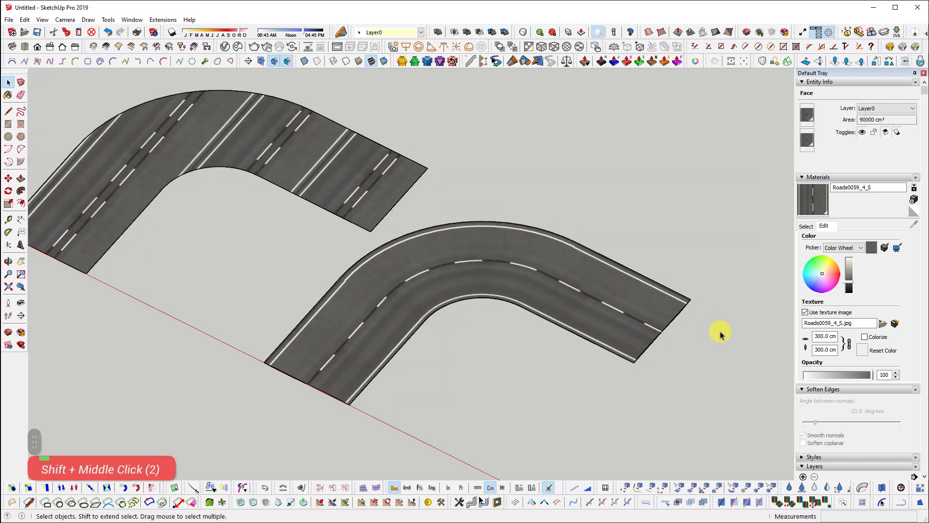
pyautogui.scroll(-2, 492, 341)
pyautogui.keyDown('shift'); pyautogui.moveTo(492, 341); pyautogui.dragTo(336, 248, button='middle'); pyautogui.keyUp('shift')
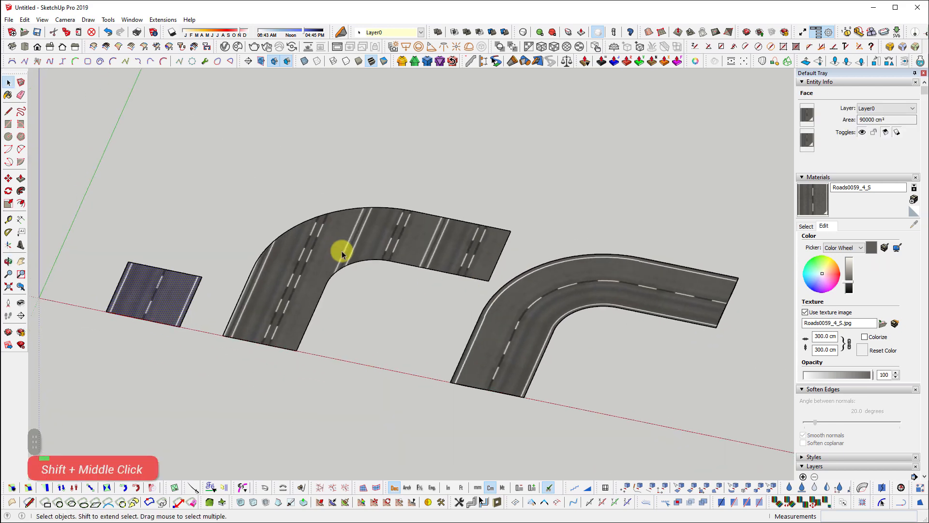
# - Delete the curved road whose markings follow the bend, including its leftover outline edges, keeping the other two pieces
pyautogui.scroll(-2, 644, 430)
pyautogui.moveTo(644, 427); pyautogui.dragTo(703, 432)
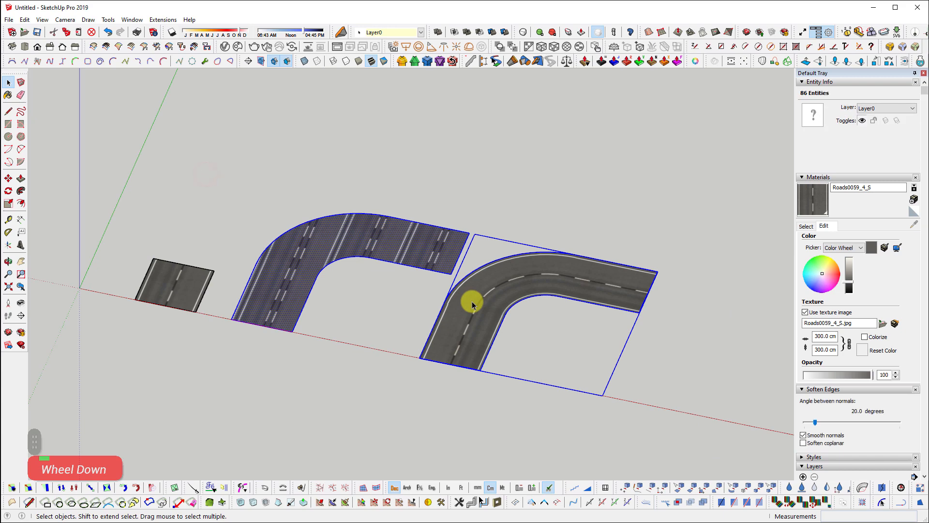
pyautogui.click(483, 317)
pyautogui.press('e')
pyautogui.click(303, 243)
pyautogui.moveTo(369, 213); pyautogui.dragTo(764, 479)
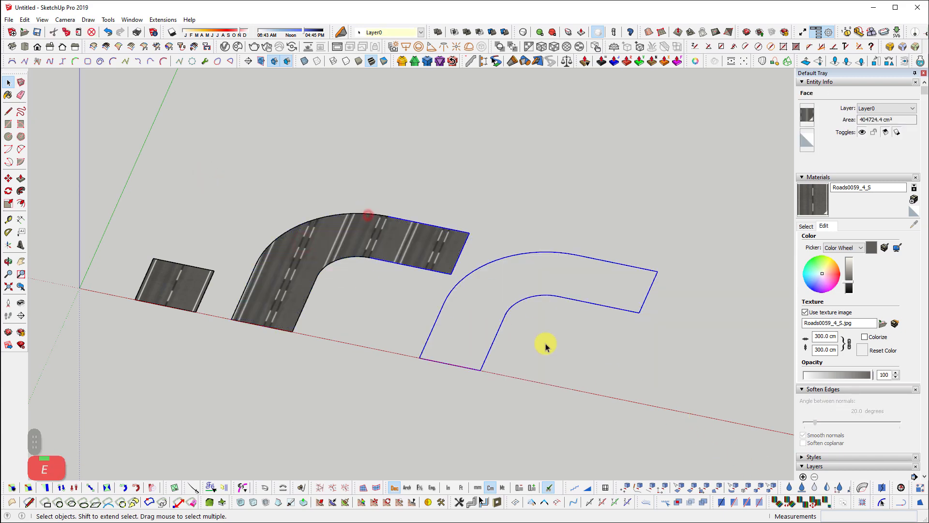
pyautogui.keyDown('ctrl'); pyautogui.keyDown('shift'); pyautogui.moveTo(465, 265); pyautogui.dragTo(366, 199); pyautogui.keyUp('shift'); pyautogui.keyUp('ctrl')
pyautogui.hotkey('ctrl', 'e')
pyautogui.scroll(2, 425, 249)
pyautogui.press('e')
pyautogui.press('space')
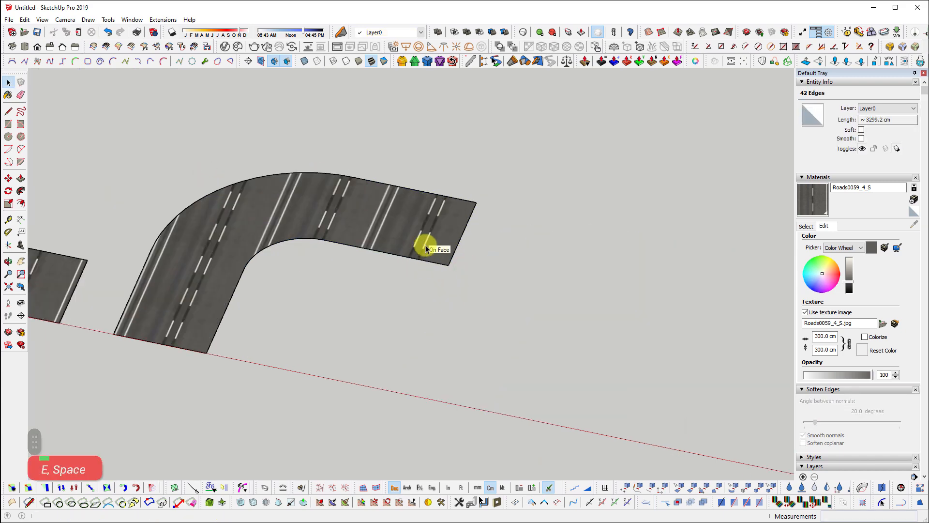
# - Replace the road texture on the remaining curved face with the Default material
pyautogui.doubleClick(421, 243)
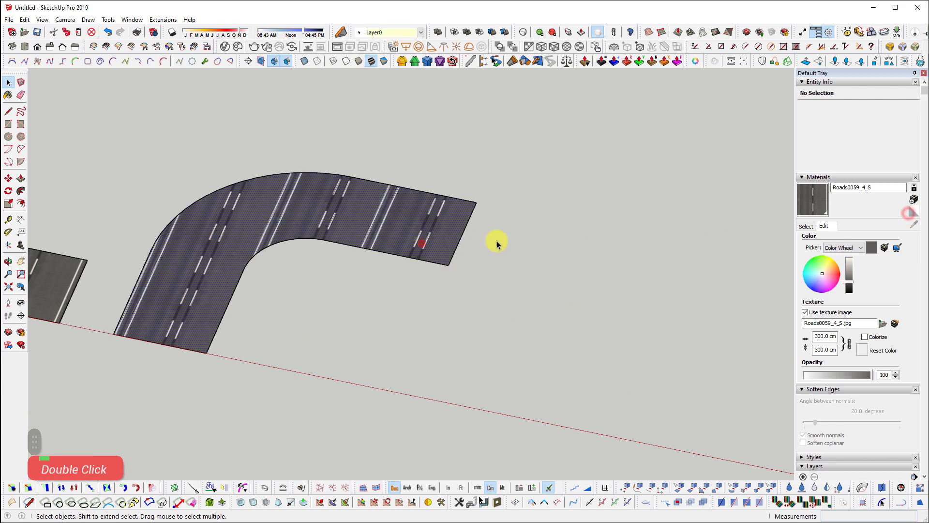
pyautogui.click(913, 210)
pyautogui.click(333, 251)
pyautogui.click(351, 220)
pyautogui.press('space')
pyautogui.moveTo(349, 217)
pyautogui.mouseDown(button='middle')
pyautogui.moveTo(305, 83)
pyautogui.moveTo(391, 433)
pyautogui.mouseUp(button='middle')
pyautogui.click(286, 161)
pyautogui.keyDown('shift'); pyautogui.moveTo(335, 269); pyautogui.dragTo(462, 337, button='middle'); pyautogui.keyUp('shift')
pyautogui.scroll(1, 462, 336)
pyautogui.click(482, 405)
pyautogui.keyDown('shift'); pyautogui.scroll(-2, 523, 353); pyautogui.keyUp('shift')
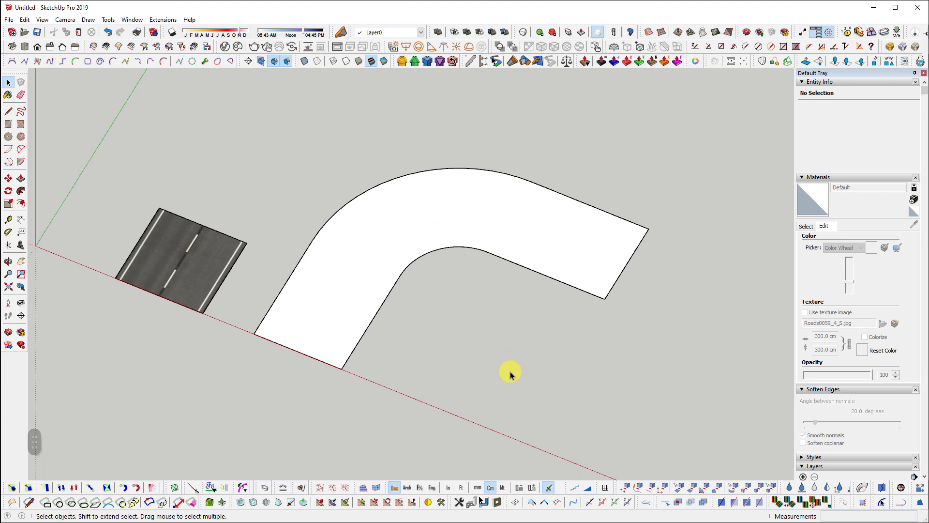
# - Sample the Roads0059_4_S material from the straight tile and paint the blank curved road face with it
pyautogui.click(7, 96)
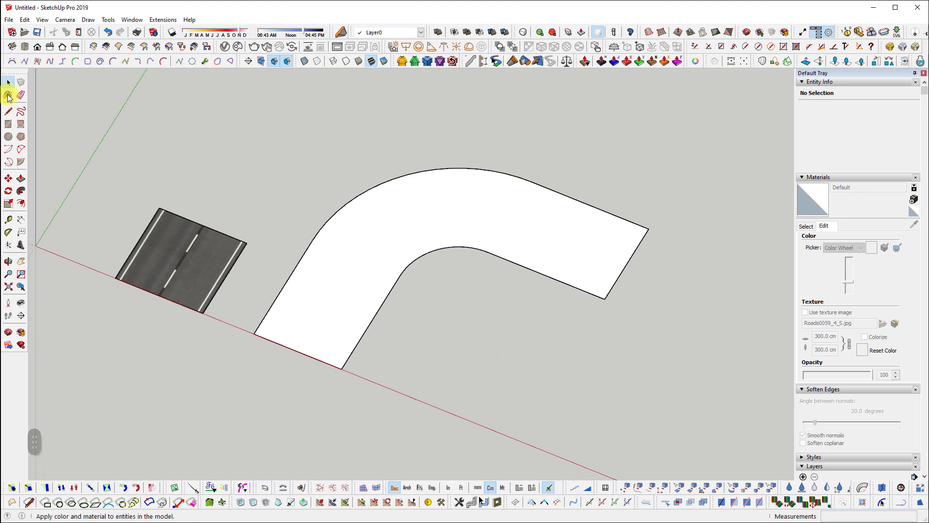
pyautogui.scroll(2, 279, 276)
pyautogui.press('alt')
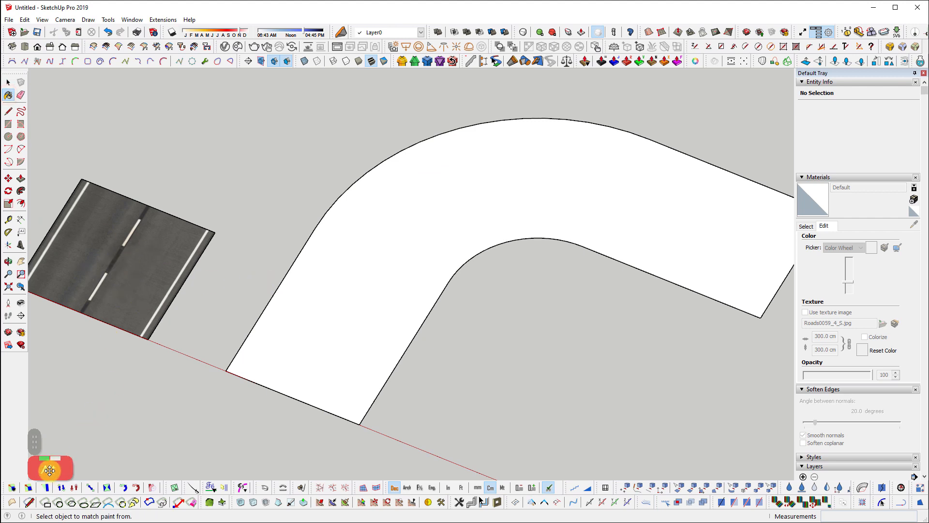
pyautogui.keyDown('alt'); pyautogui.click(129, 260); pyautogui.keyUp('alt')
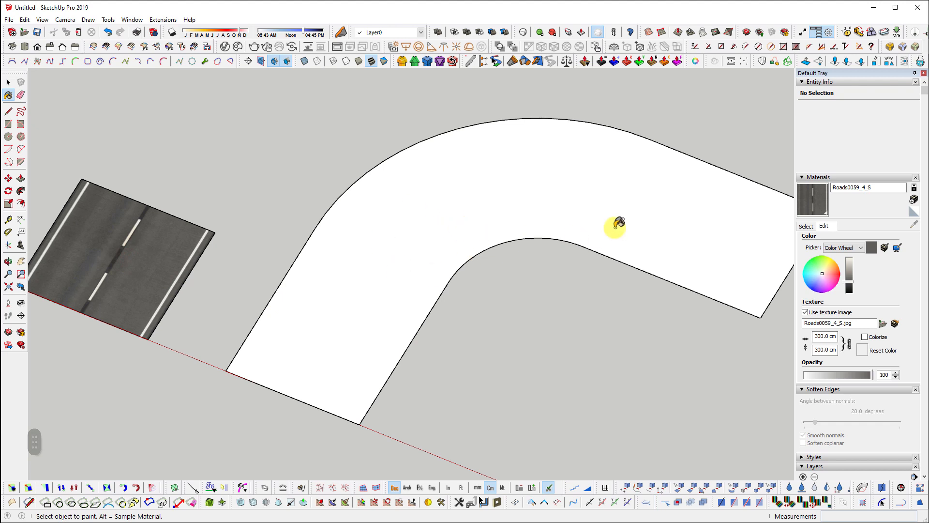
pyautogui.keyDown('shift'); pyautogui.moveTo(610, 213); pyautogui.dragTo(559, 228, button='middle'); pyautogui.keyUp('shift')
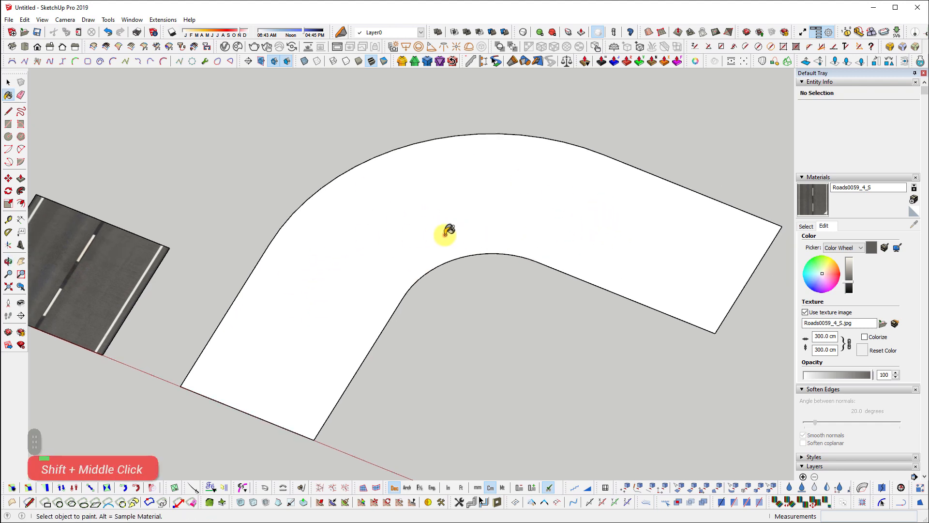
pyautogui.click(445, 233)
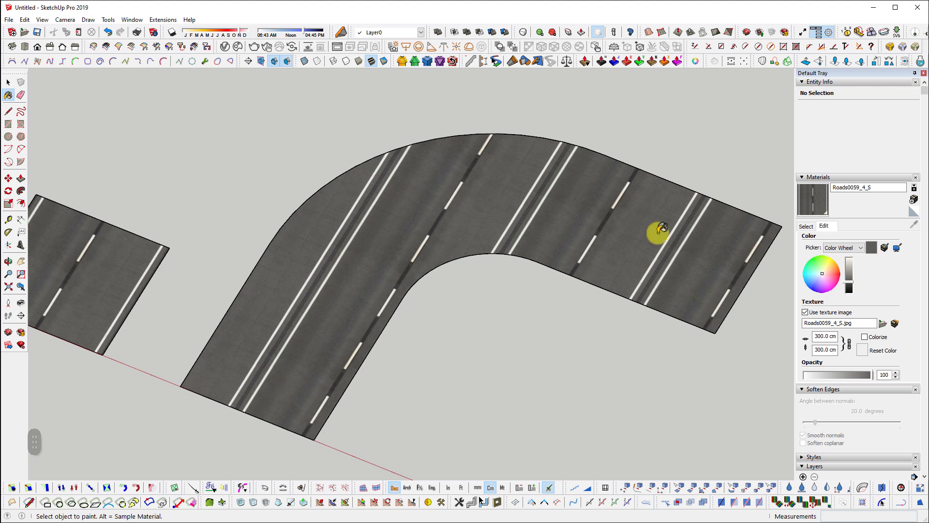
pyautogui.press('shift')
pyautogui.keyDown('shift'); pyautogui.moveTo(651, 262); pyautogui.dragTo(612, 251, button='middle'); pyautogui.keyUp('shift')
pyautogui.scroll(-2, 612, 252)
pyautogui.press('space')
pyautogui.keyDown('shift'); pyautogui.moveTo(628, 348); pyautogui.dragTo(552, 325, button='middle'); pyautogui.keyUp('shift')
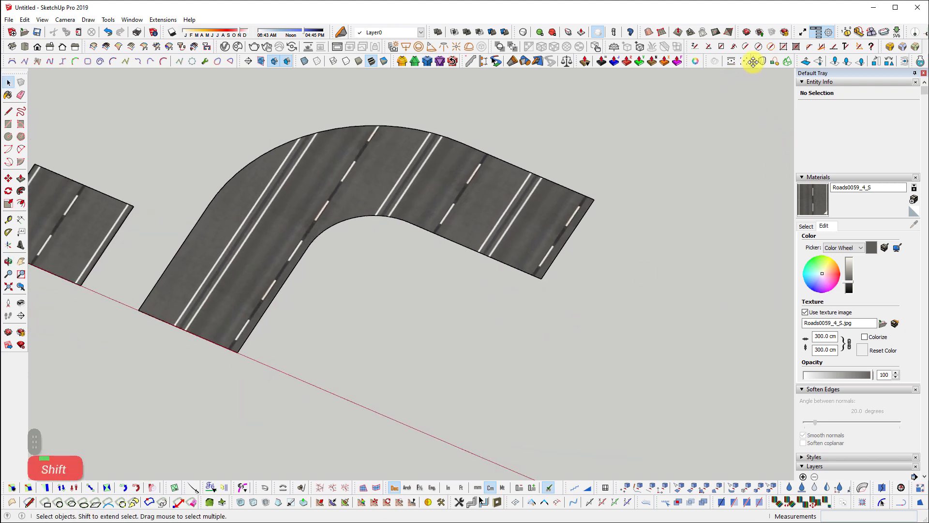
# - Undock the Curviloft and Fredo toolbars and place them together in the empty area inside the road's bend
pyautogui.doubleClick(753, 62)
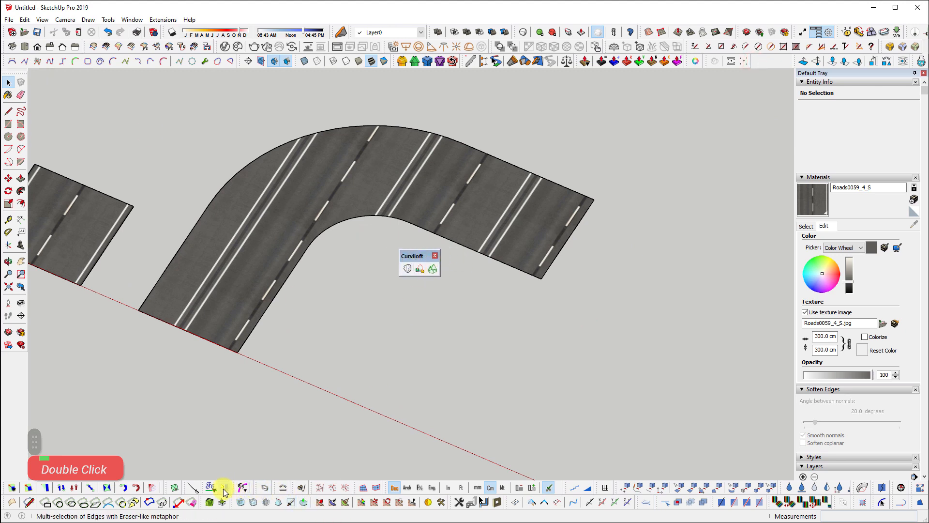
pyautogui.moveTo(204, 486); pyautogui.dragTo(402, 298)
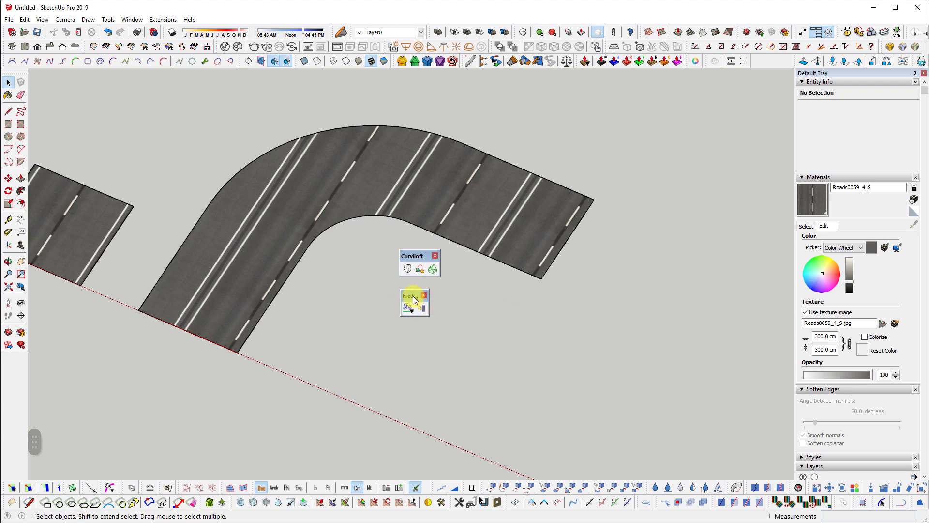
pyautogui.rightClick(414, 299)
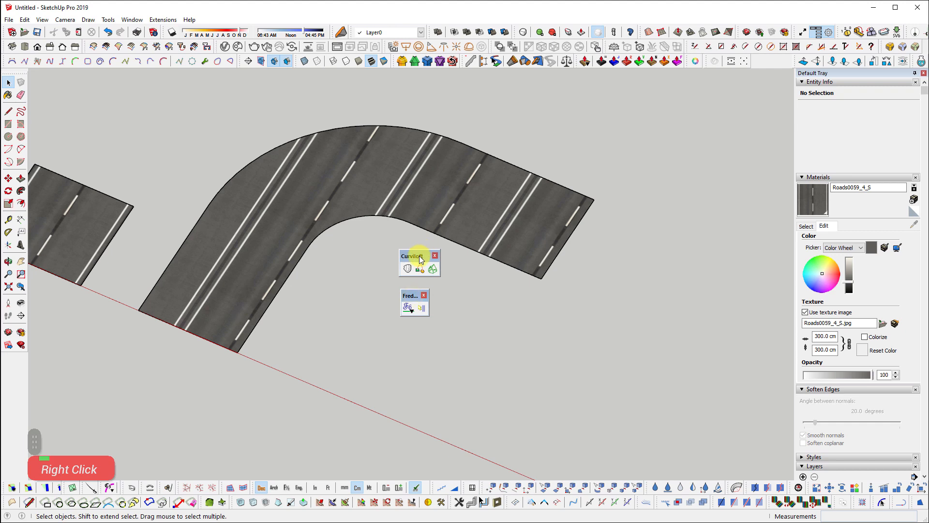
pyautogui.moveTo(411, 299); pyautogui.dragTo(408, 293)
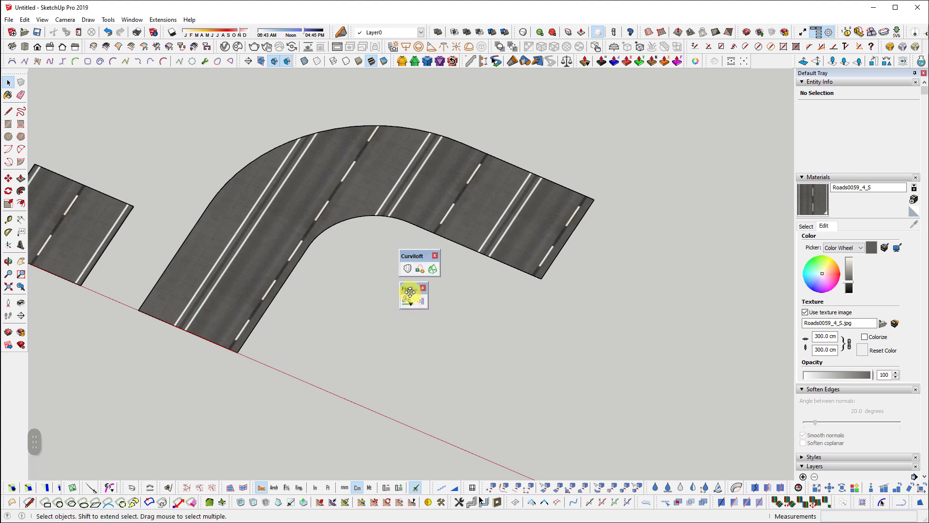
pyautogui.scroll(1, 429, 270)
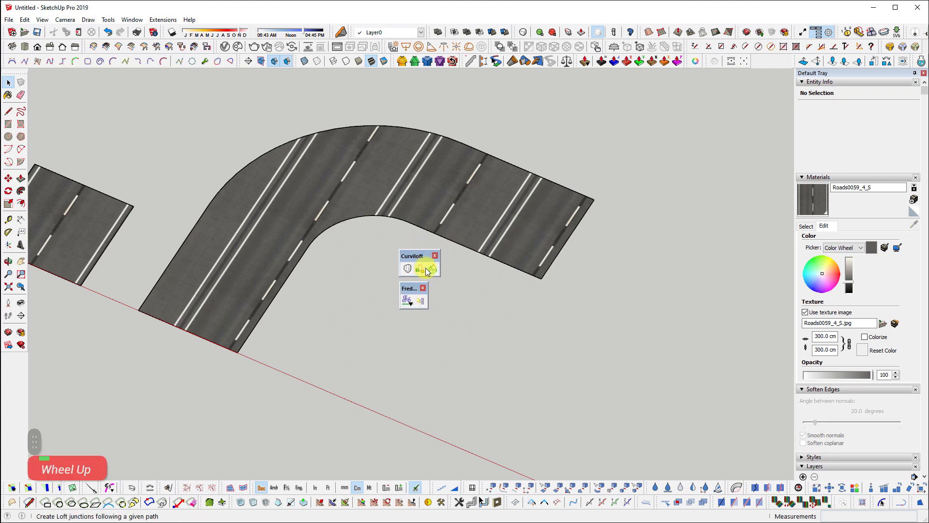
# - Move the floating Curviloft and Fredo toolbars clear of the curved road, stacking them in the open area beside it
pyautogui.scroll(1, 437, 275)
pyautogui.keyDown('shift'); pyautogui.moveTo(462, 287); pyautogui.dragTo(484, 244, button='middle'); pyautogui.keyUp('shift')
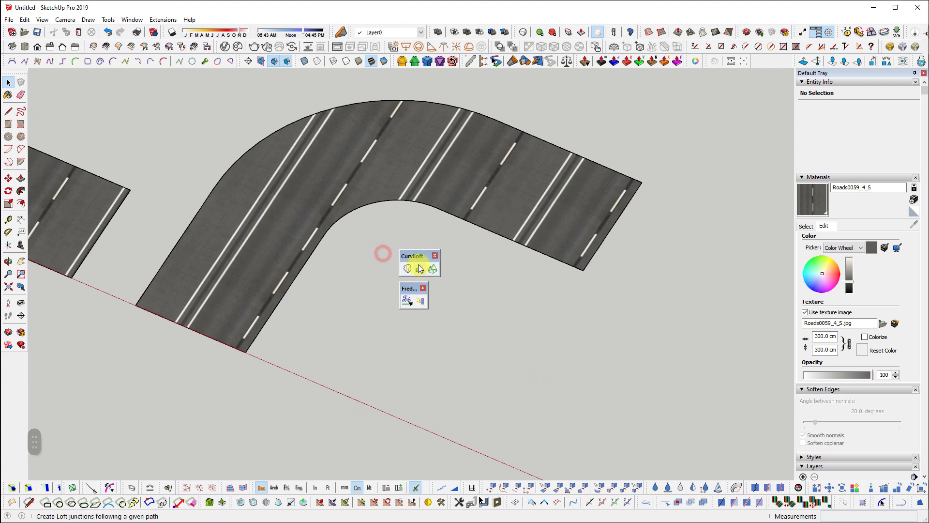
pyautogui.moveTo(413, 257); pyautogui.dragTo(700, 172)
pyautogui.moveTo(410, 288); pyautogui.dragTo(700, 199)
# - Select the whole textured curved road and copy it along the red axis into the empty space beside the original
pyautogui.keyDown('shift'); pyautogui.moveTo(509, 290); pyautogui.dragTo(353, 182, button='middle'); pyautogui.keyUp('shift')
pyautogui.click(351, 179)
pyautogui.doubleClick(232, 158)
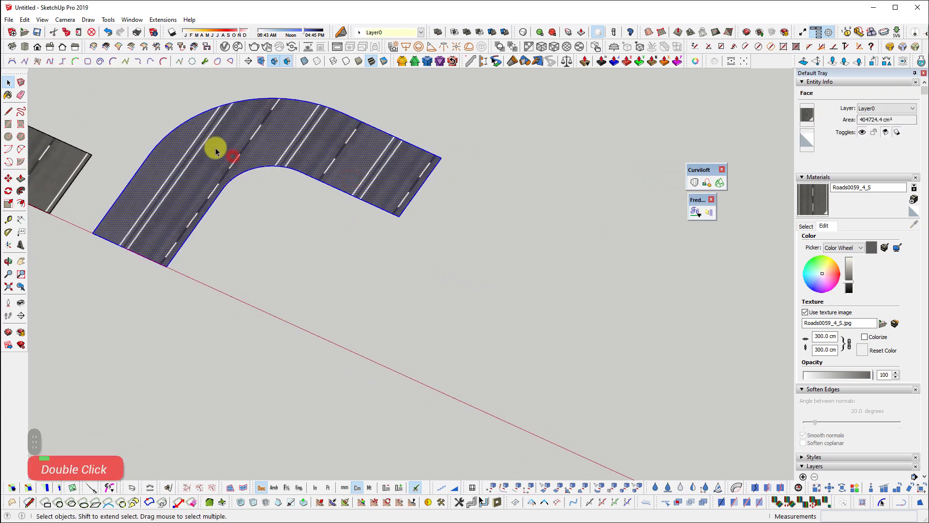
pyautogui.press('m')
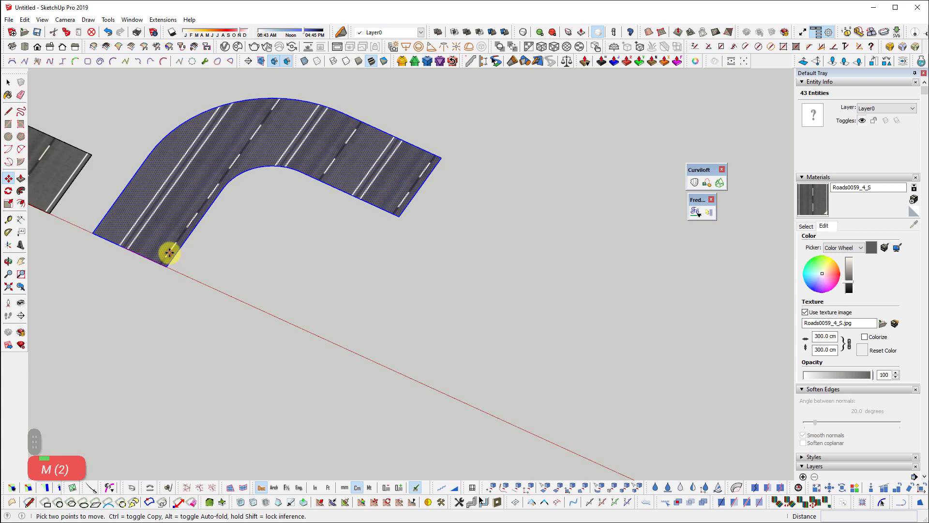
pyautogui.click(169, 254)
pyautogui.press('ctrl')
pyautogui.click(459, 391)
pyautogui.keyDown('shift'); pyautogui.moveTo(460, 385); pyautogui.dragTo(345, 361, button='middle'); pyautogui.keyUp('shift')
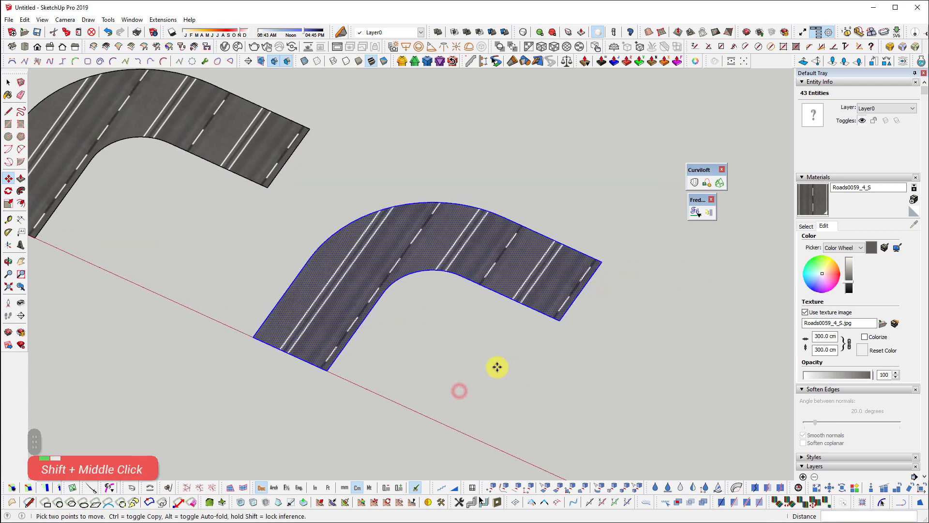
# - Replace the road texture on the copied curved face with the Default material
pyautogui.press('space')
pyautogui.scroll(3, 465, 263)
pyautogui.click(479, 218)
pyautogui.click(913, 211)
pyautogui.click(561, 232)
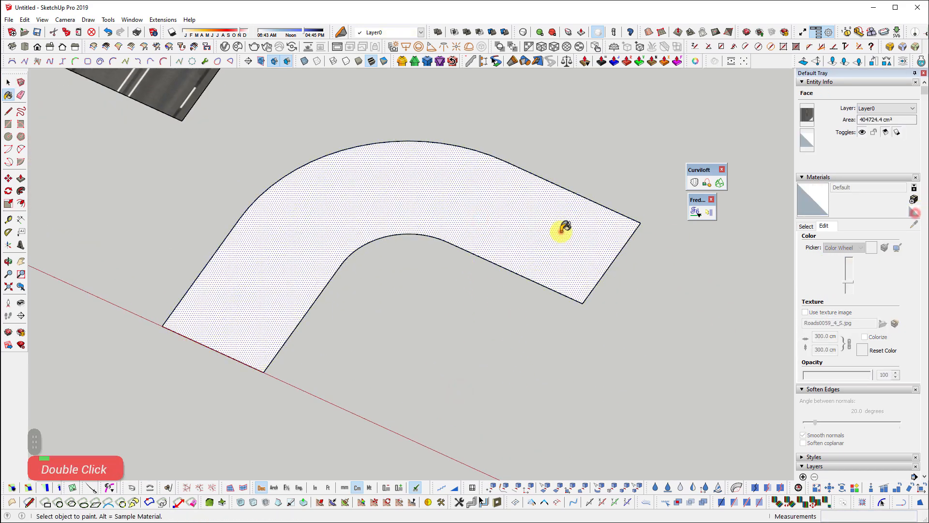
pyautogui.moveTo(501, 345)
pyautogui.mouseDown(button='middle')
pyautogui.moveTo(519, 71)
pyautogui.moveTo(475, 294)
pyautogui.mouseUp(button='middle')
pyautogui.press('space')
# - Erase the two short end edges of the blank road, keeping only its two long side curves
pyautogui.doubleClick(436, 211)
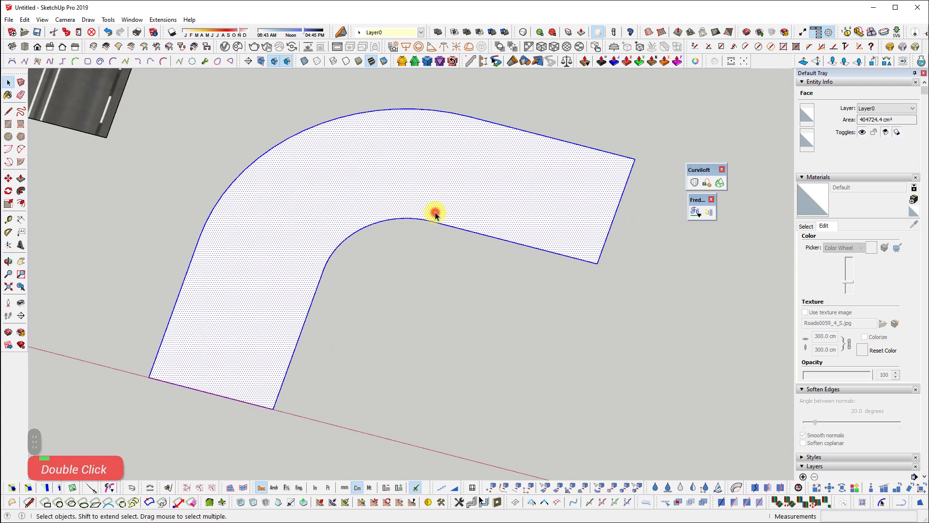
pyautogui.keyDown('shift'); pyautogui.moveTo(411, 228); pyautogui.dragTo(353, 274, button='middle'); pyautogui.keyUp('shift')
pyautogui.scroll(-2, 457, 245)
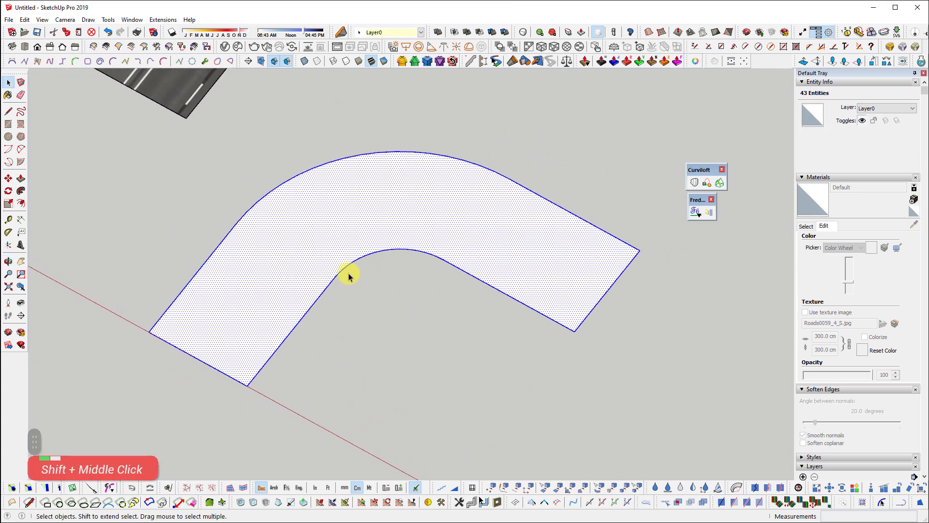
pyautogui.scroll(3, 205, 368)
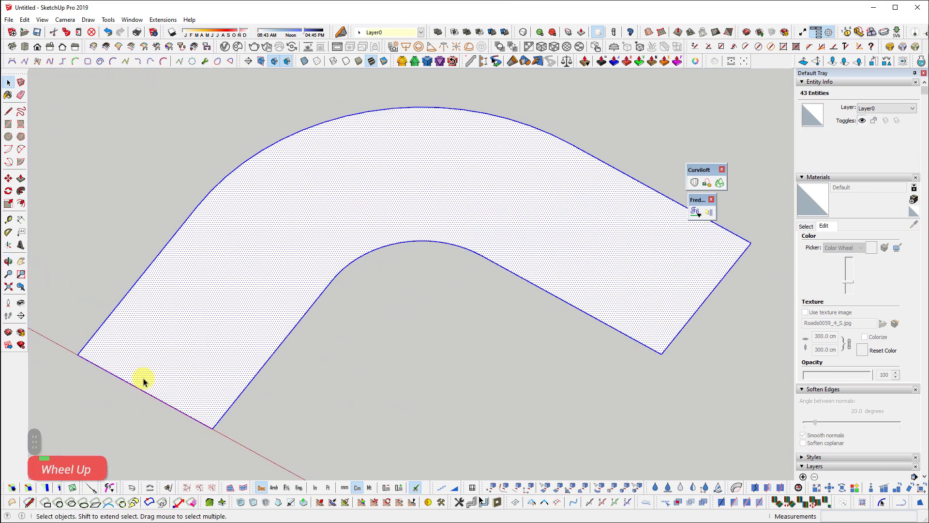
pyautogui.keyDown('shift'); pyautogui.moveTo(576, 266); pyautogui.dragTo(551, 270, button='middle'); pyautogui.keyUp('shift')
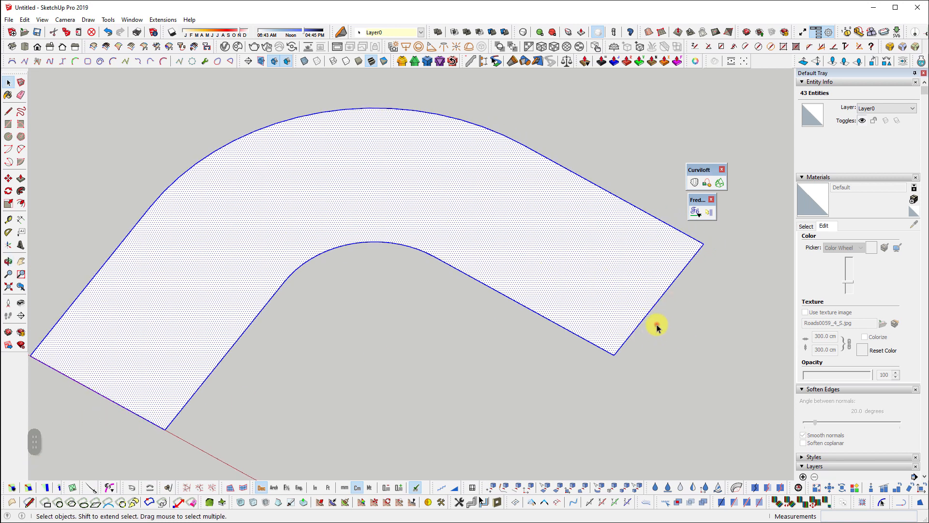
pyautogui.press('e')
pyautogui.moveTo(134, 415); pyautogui.dragTo(116, 386)
pyautogui.press('e')
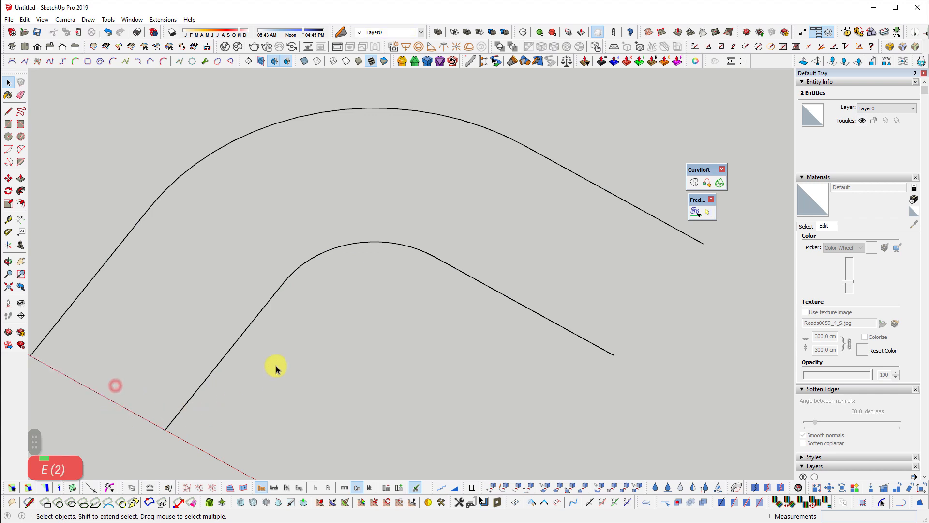
# - Try a Curviloft Loft by Spline between the two side curves with the current curved spline method
pyautogui.keyDown('shift'); pyautogui.moveTo(271, 365); pyautogui.dragTo(323, 322, button='middle'); pyautogui.keyUp('shift')
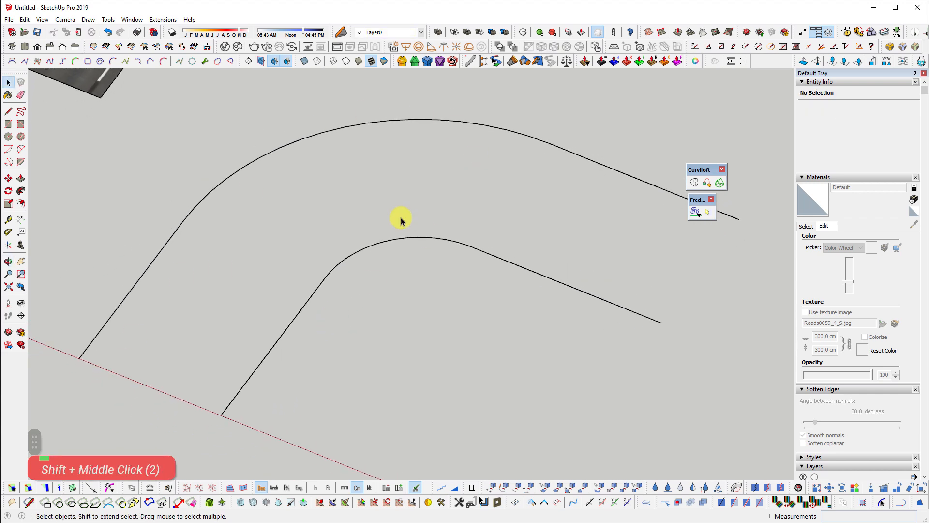
pyautogui.keyDown('shift'); pyautogui.moveTo(202, 361); pyautogui.dragTo(160, 387, button='middle'); pyautogui.keyUp('shift')
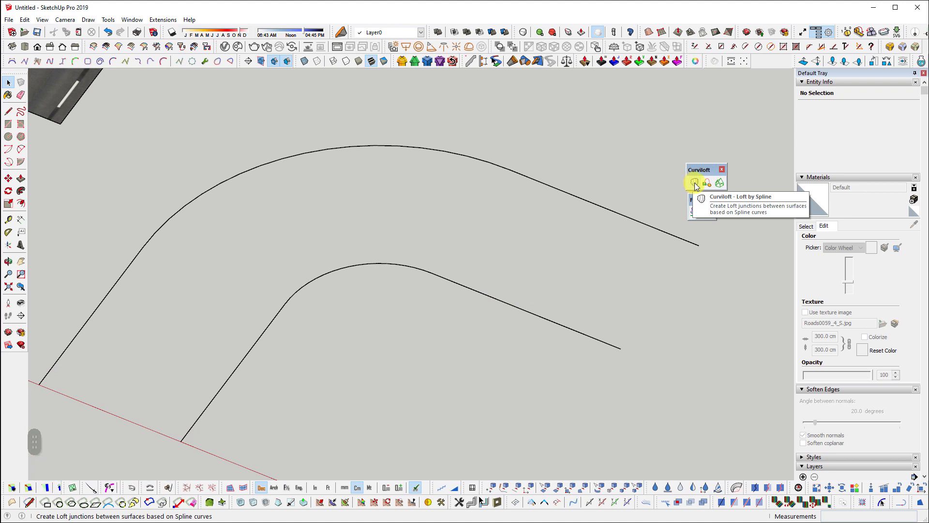
pyautogui.keyDown('shift'); pyautogui.moveTo(476, 181); pyautogui.dragTo(482, 181, button='middle'); pyautogui.keyUp('shift')
pyautogui.moveTo(325, 268); pyautogui.dragTo(128, 390)
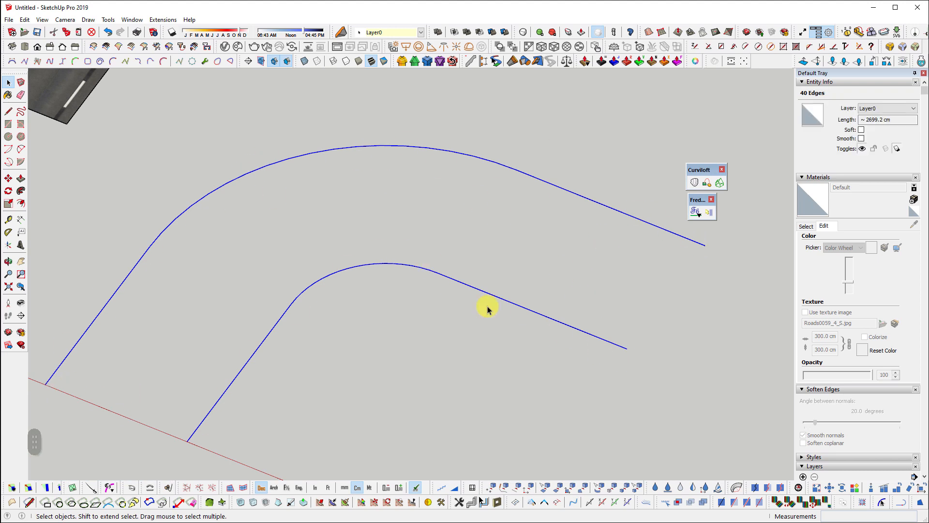
pyautogui.click(695, 183)
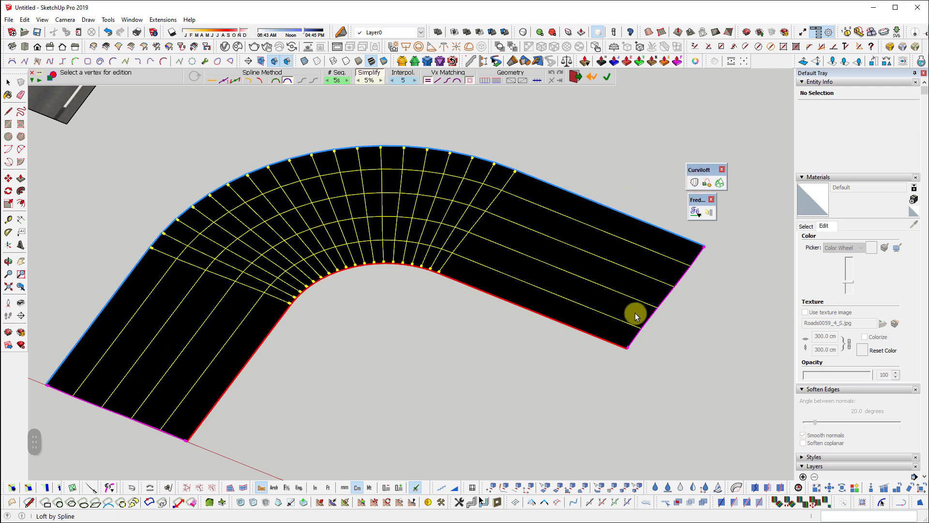
pyautogui.moveTo(211, 327); pyautogui.dragTo(165, 329, button='middle')
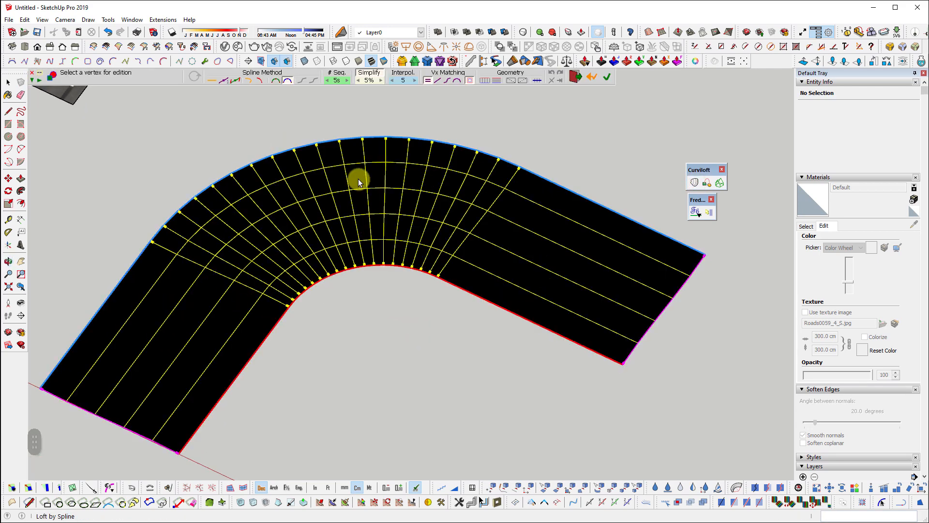
pyautogui.click(521, 115)
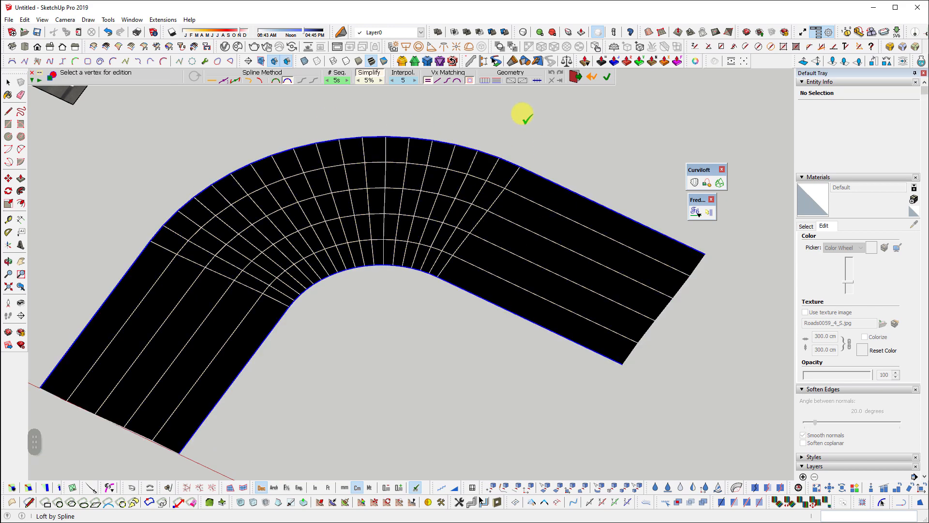
pyautogui.click(548, 123)
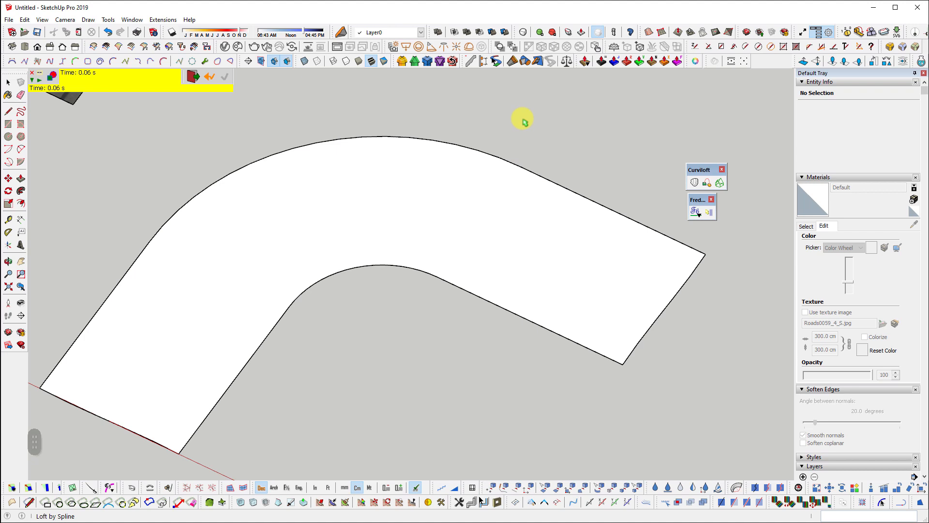
pyautogui.press('space')
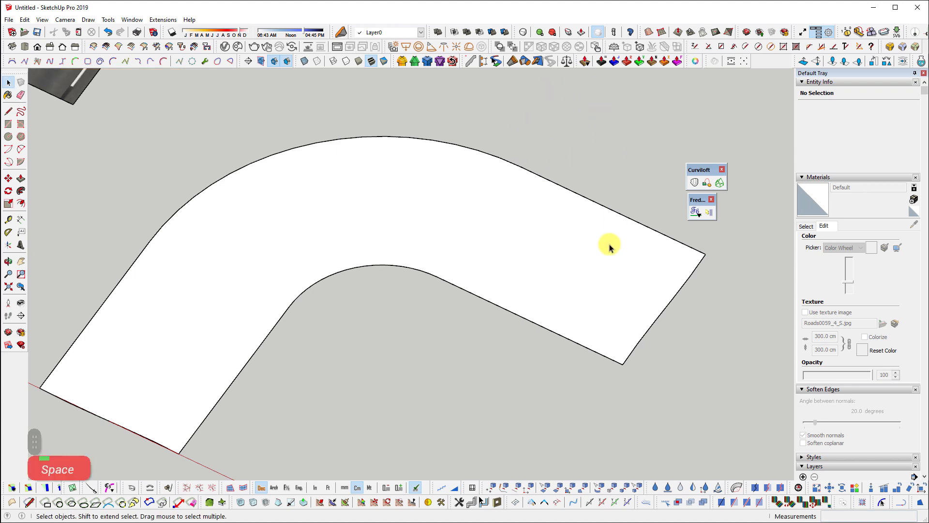
# - Inspect the end edge of the lofted road up close and delete the lofted group
pyautogui.click(399, 213)
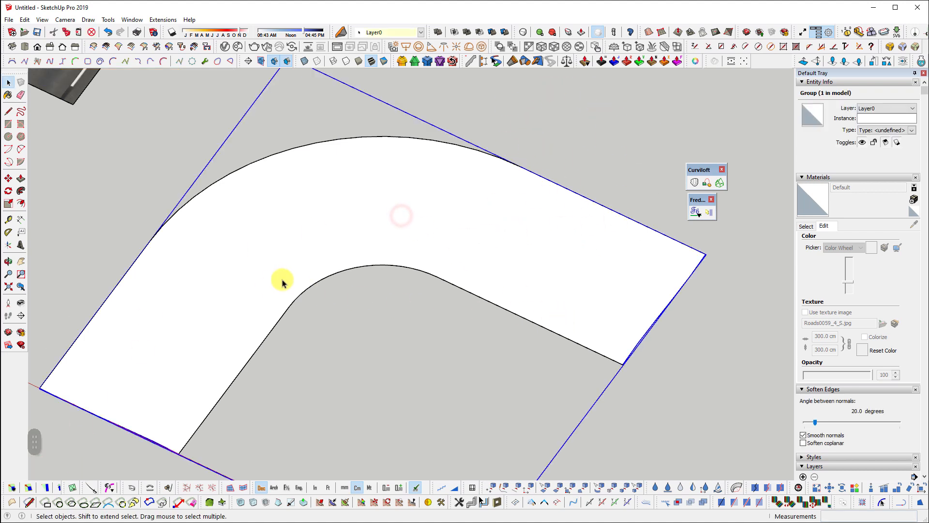
pyautogui.moveTo(252, 374); pyautogui.dragTo(530, 246, button='middle')
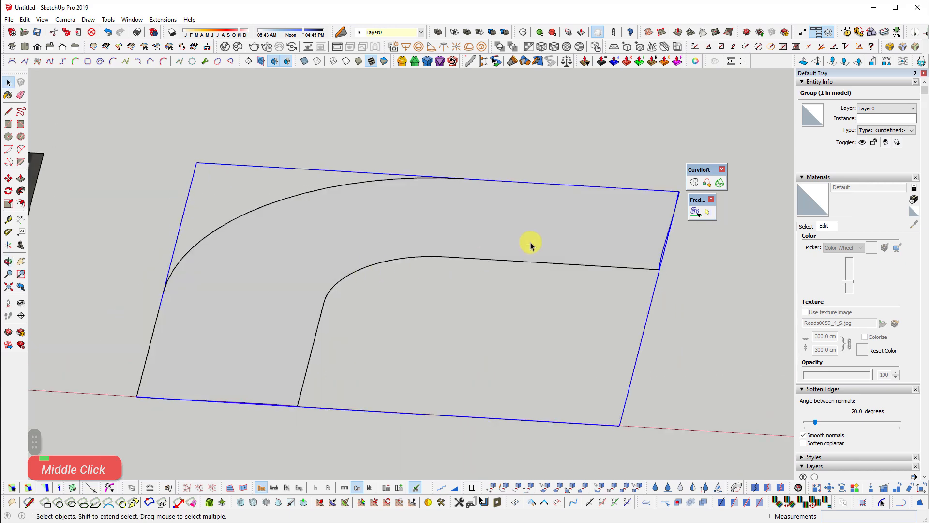
pyautogui.scroll(3, 610, 266)
pyautogui.scroll(2, 595, 120)
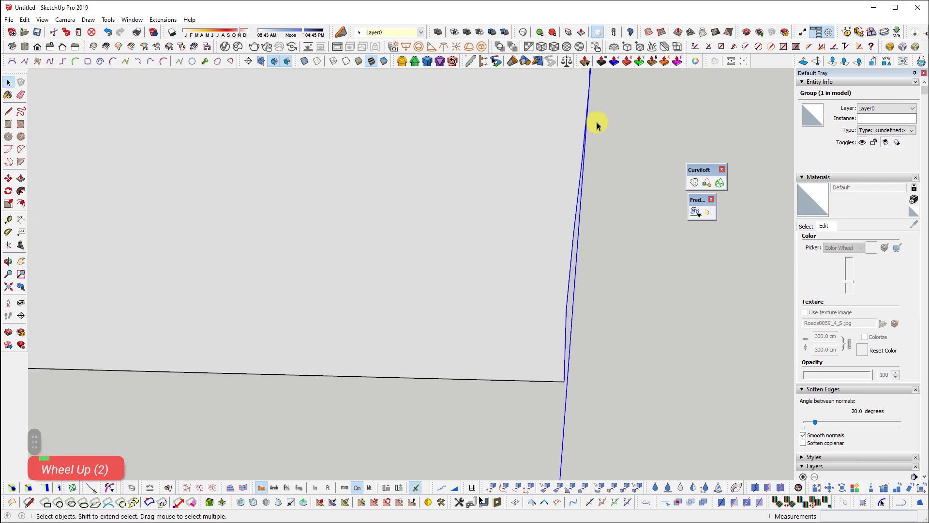
pyautogui.moveTo(585, 189)
pyautogui.keyDown('shift'); pyautogui.mouseDown(button='middle')
pyautogui.moveTo(576, 214)
pyautogui.moveTo(583, 201)
pyautogui.mouseUp(button='middle'); pyautogui.keyUp('shift')
pyautogui.scroll(-1, 598, 327)
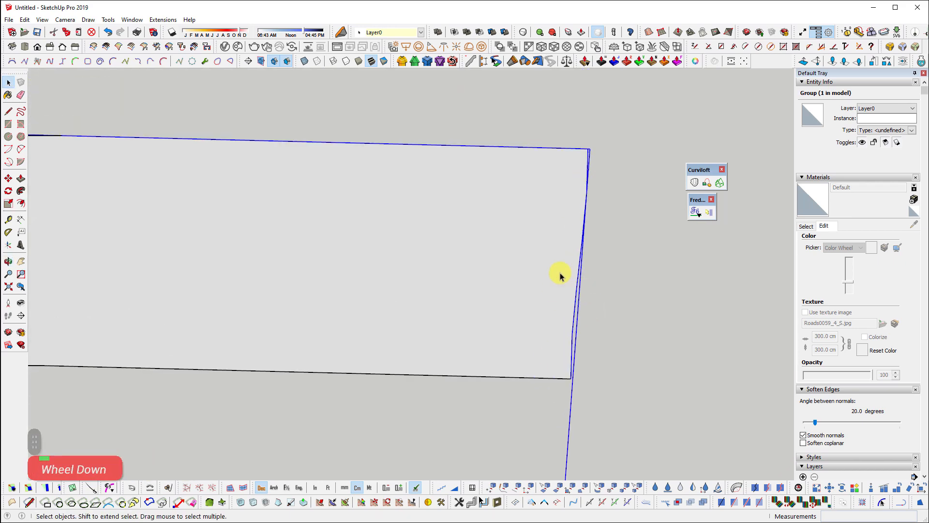
pyautogui.press('Delete')
pyautogui.scroll(-1, 575, 274)
pyautogui.moveTo(575, 271); pyautogui.dragTo(523, 285, button='middle')
pyautogui.scroll(1, 523, 285)
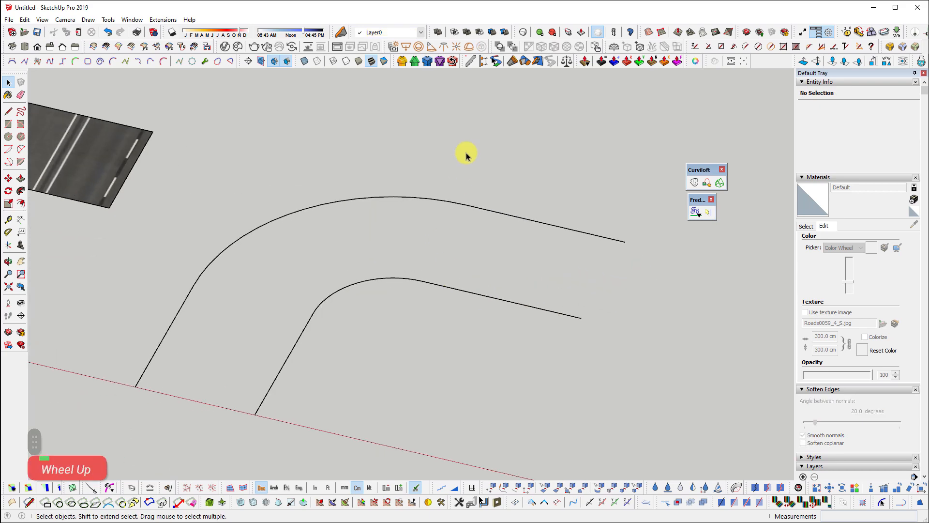
# - Start Loft by Spline on both side curves again and set the spline method to straight-line junctions
pyautogui.moveTo(467, 153); pyautogui.dragTo(191, 388)
pyautogui.scroll(1, 728, 215)
pyautogui.click(693, 181)
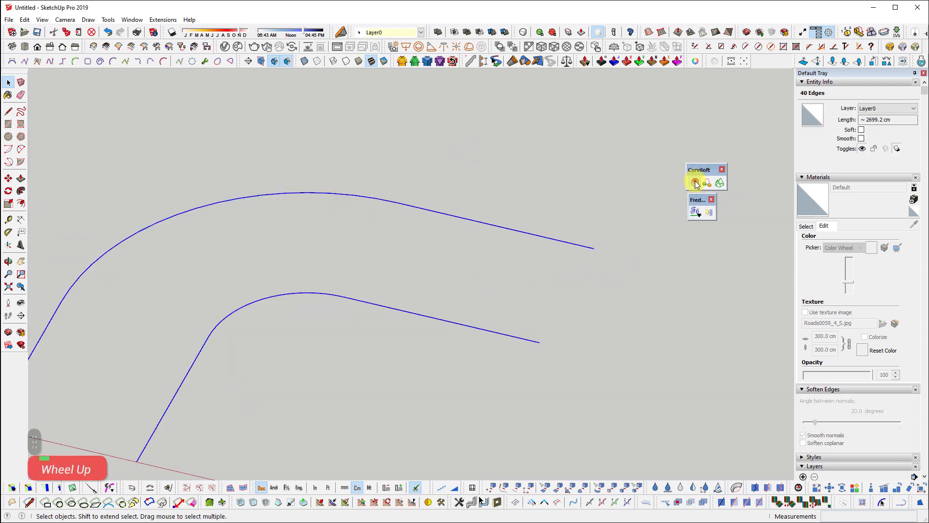
pyautogui.scroll(1, 540, 318)
pyautogui.moveTo(539, 317); pyautogui.dragTo(607, 313, button='middle')
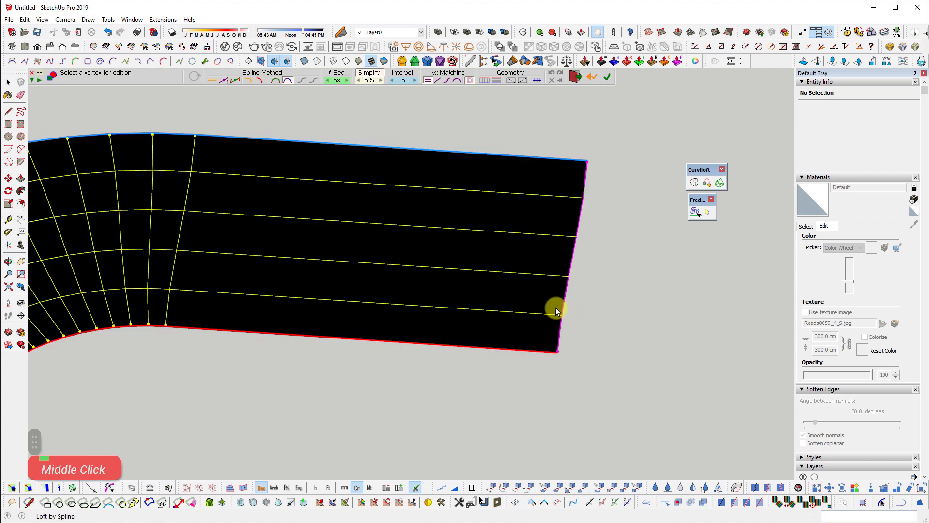
pyautogui.click(211, 81)
pyautogui.scroll(-4, 576, 295)
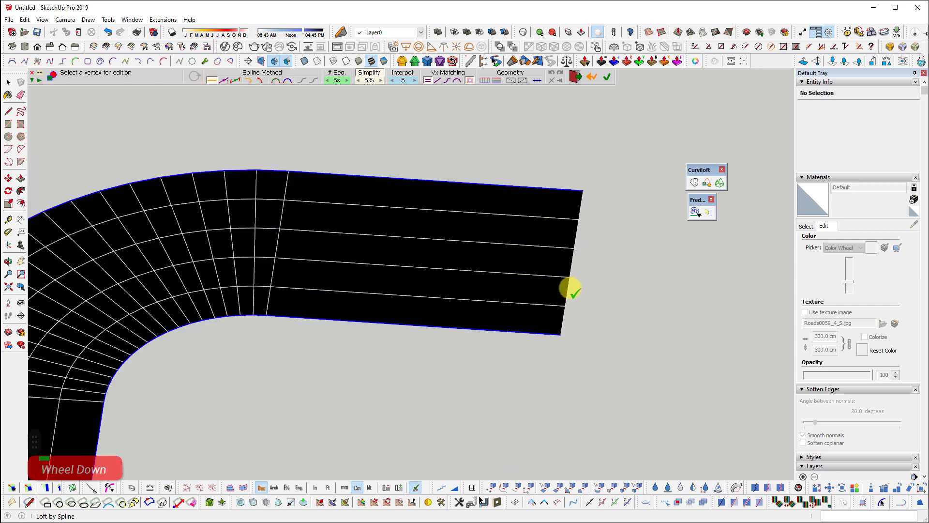
# - Check both ends of the loft preview and generate the road surface between the two curves
pyautogui.moveTo(580, 311)
pyautogui.keyDown('shift'); pyautogui.mouseDown(button='middle')
pyautogui.moveTo(463, 377)
pyautogui.moveTo(568, 319)
pyautogui.mouseUp(button='middle'); pyautogui.keyUp('shift')
pyautogui.scroll(3, 234, 373)
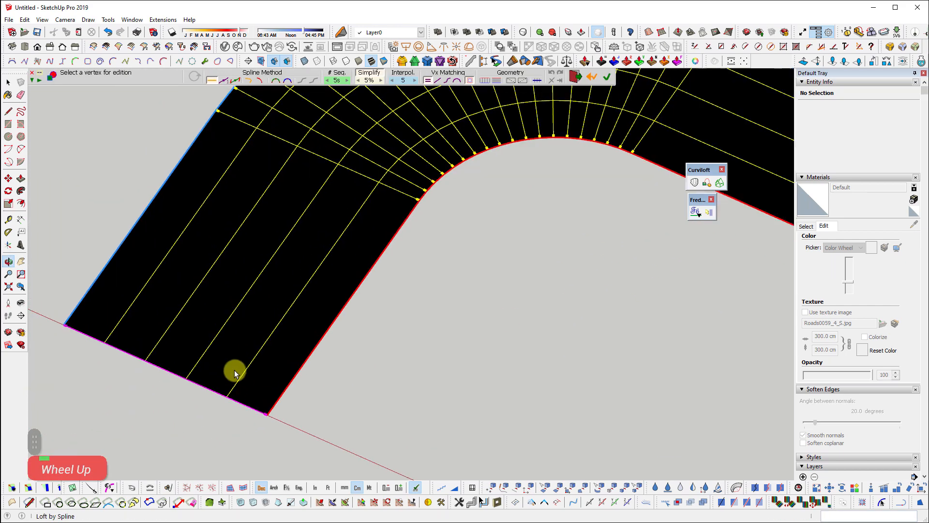
pyautogui.scroll(-4, 291, 380)
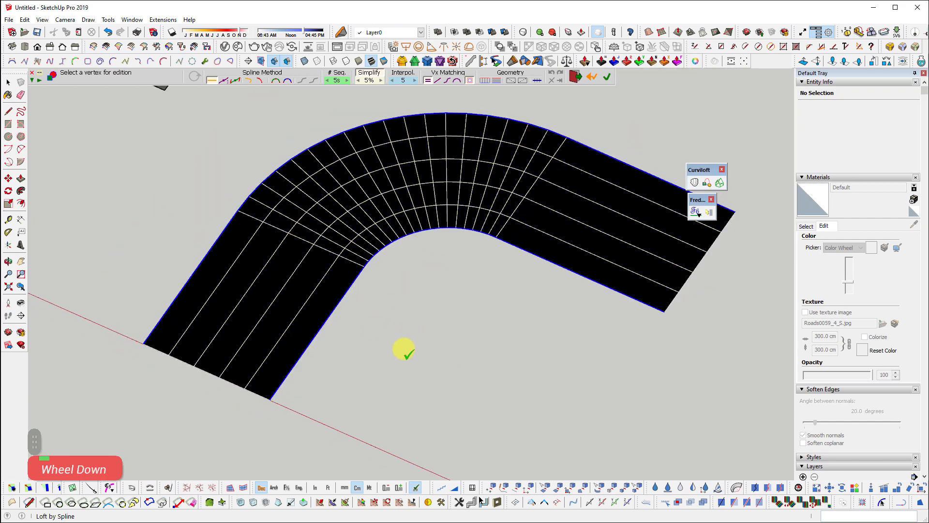
pyautogui.click(464, 309)
pyautogui.moveTo(464, 309); pyautogui.dragTo(440, 385, button='middle')
pyautogui.press('space')
# - Open the lofted road group for editing, hide the rest of the model and clear the surface selection
pyautogui.doubleClick(416, 244)
pyautogui.moveTo(596, 363); pyautogui.dragTo(442, 263, button='middle')
pyautogui.click(401, 247)
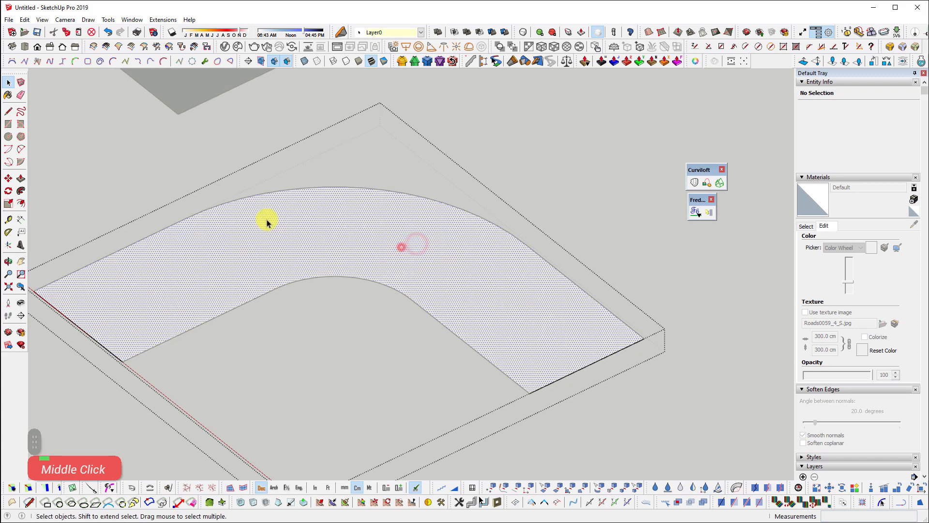
pyautogui.hotkey('shift', 'q')
pyautogui.moveTo(385, 335); pyautogui.dragTo(446, 255, button='middle')
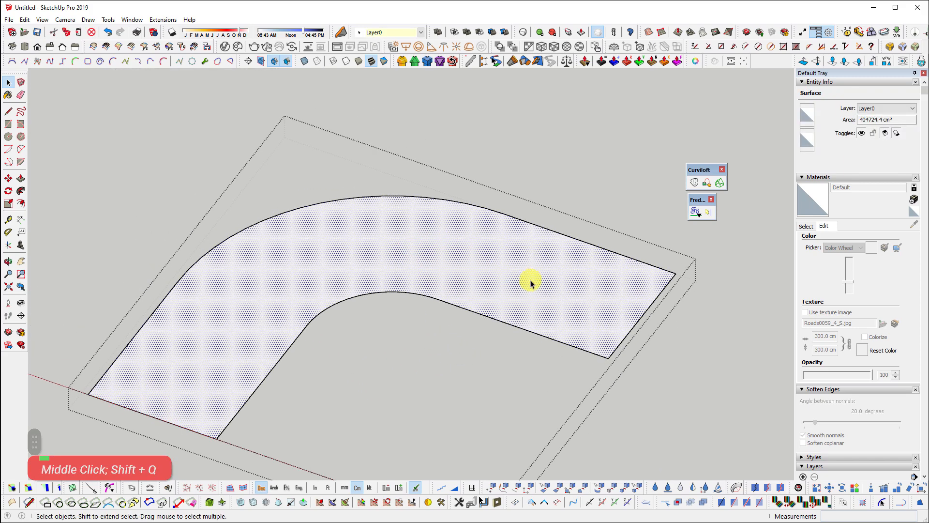
pyautogui.press('Escape')
pyautogui.doubleClick(460, 245)
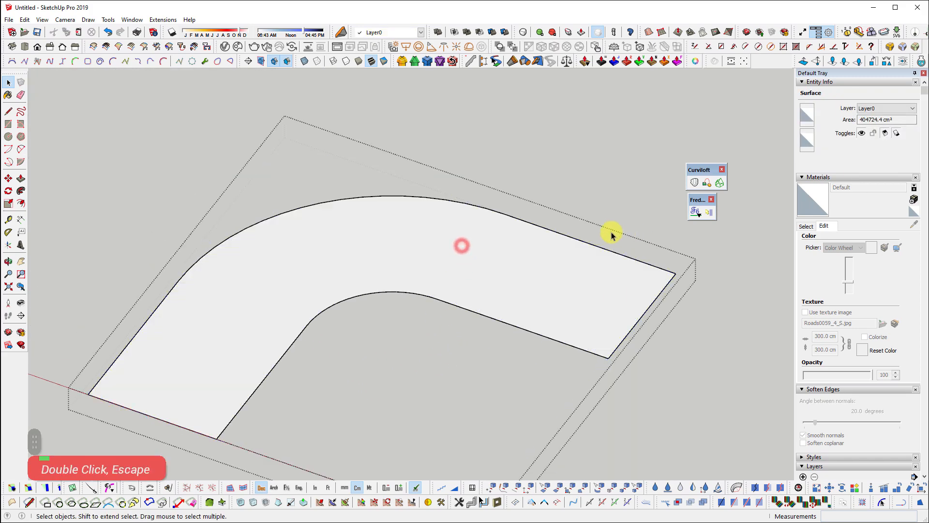
# - Open the Fredo Tools plugin list and bring the whole lofted road into view
pyautogui.scroll(-1, 540, 343)
pyautogui.scroll(1, 539, 344)
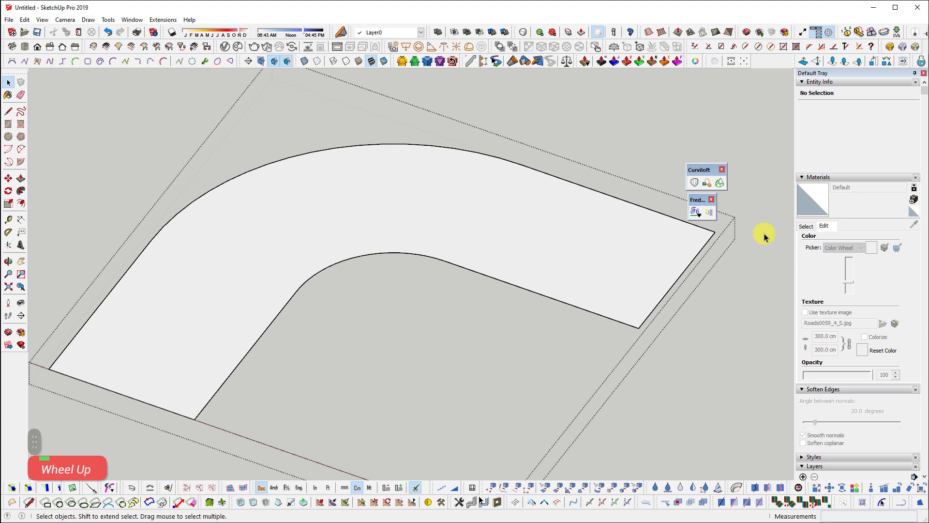
pyautogui.click(697, 215)
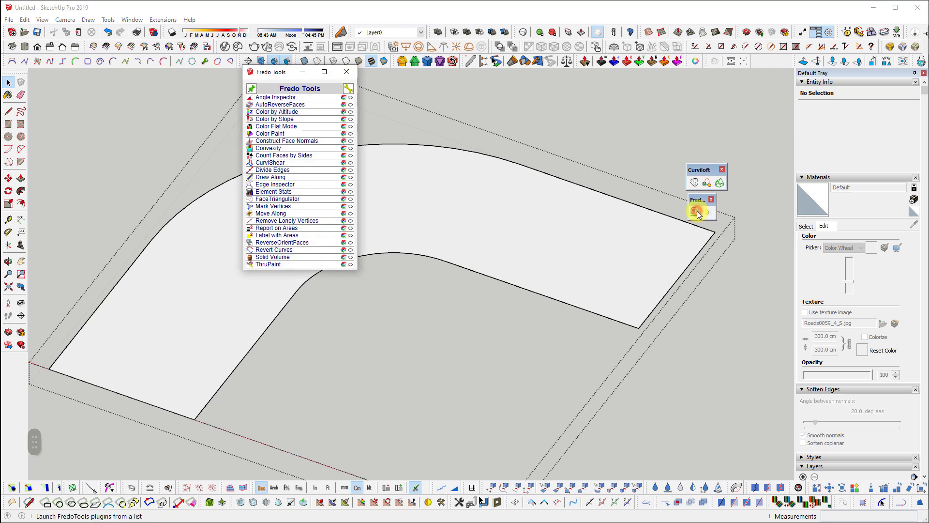
pyautogui.scroll(-3, 491, 311)
pyautogui.moveTo(491, 311); pyautogui.dragTo(334, 223, button='middle')
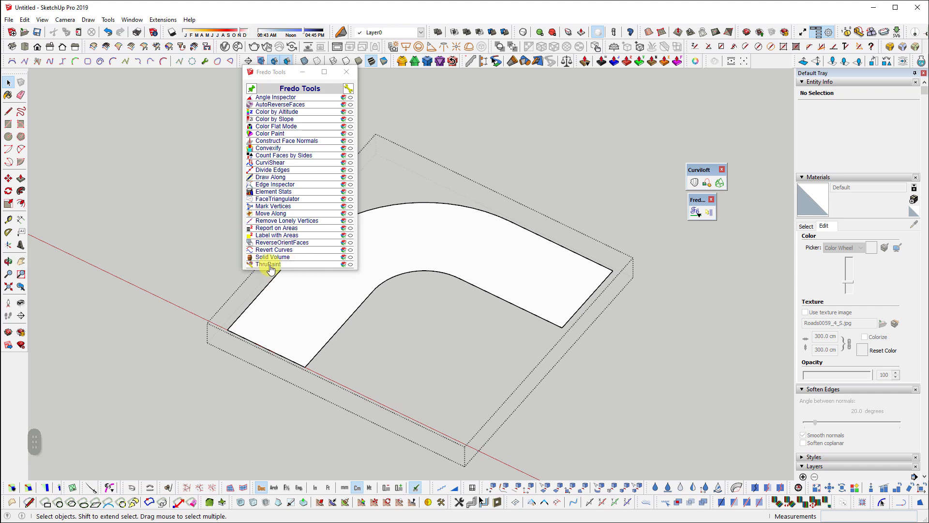
pyautogui.scroll(-2, 476, 285)
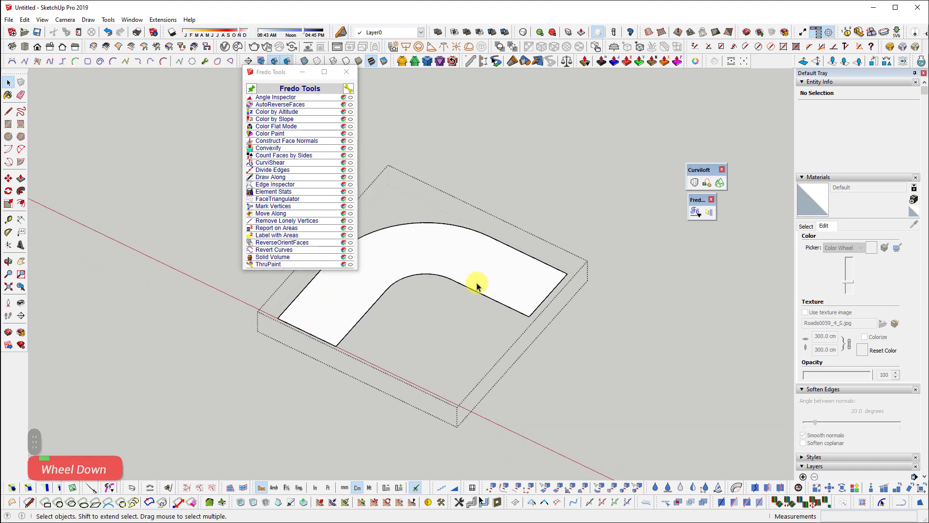
# - Sample the Roads0059_4_S material from the flat square road piece as the current paint
pyautogui.keyDown('shift'); pyautogui.moveTo(527, 225); pyautogui.dragTo(595, 276, button='middle'); pyautogui.keyUp('shift')
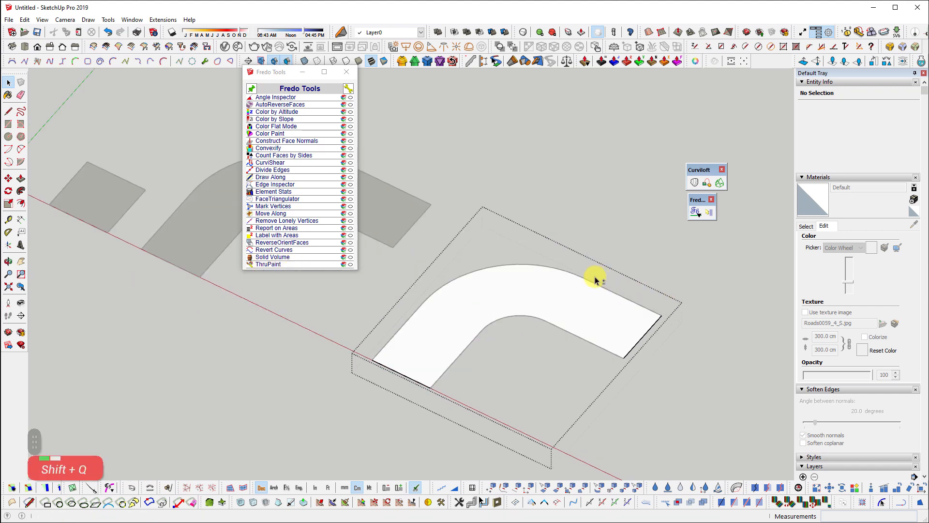
pyautogui.middleClick(283, 308)
pyautogui.press('b')
pyautogui.keyDown('alt'); pyautogui.click(90, 199); pyautogui.keyUp('alt')
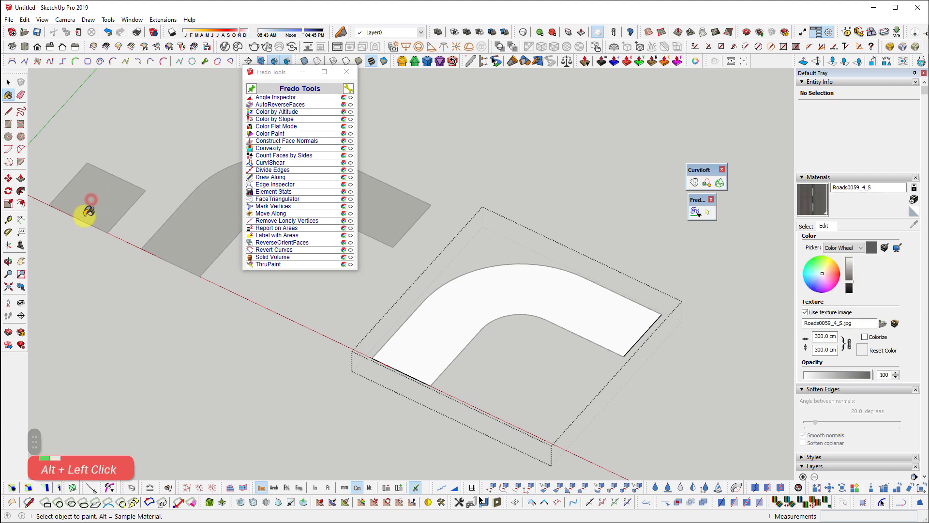
pyautogui.press('alt')
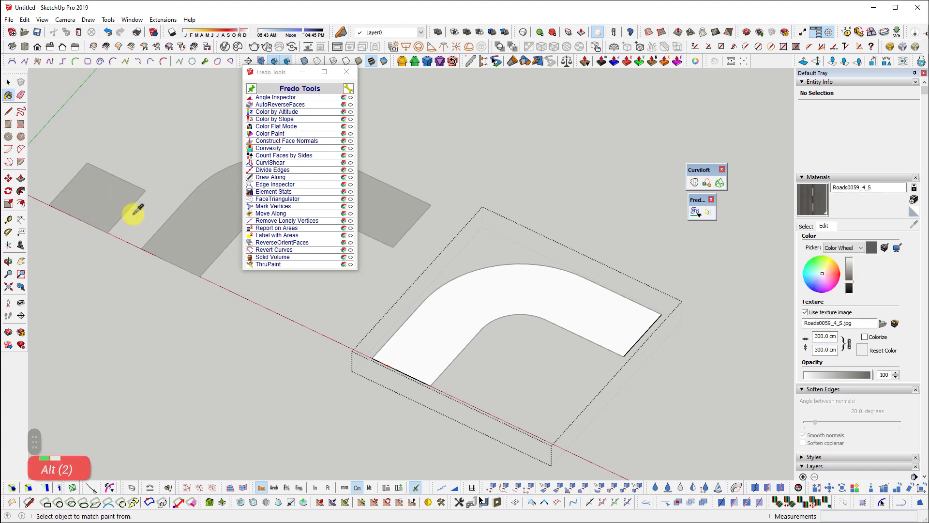
pyautogui.click(94, 193)
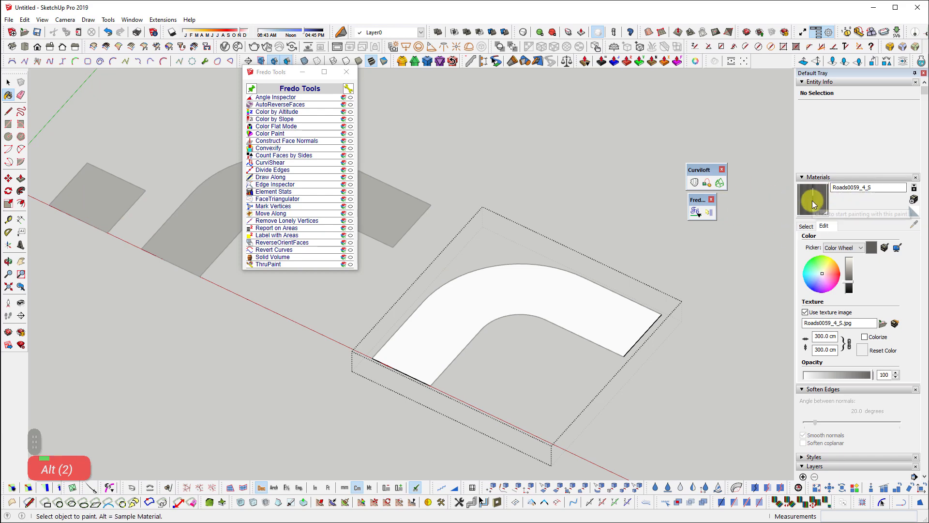
# - Paint the lofted road surface with Roads0059_4_S using ThruPaint and check the lane markings around the bend
pyautogui.scroll(2, 479, 367)
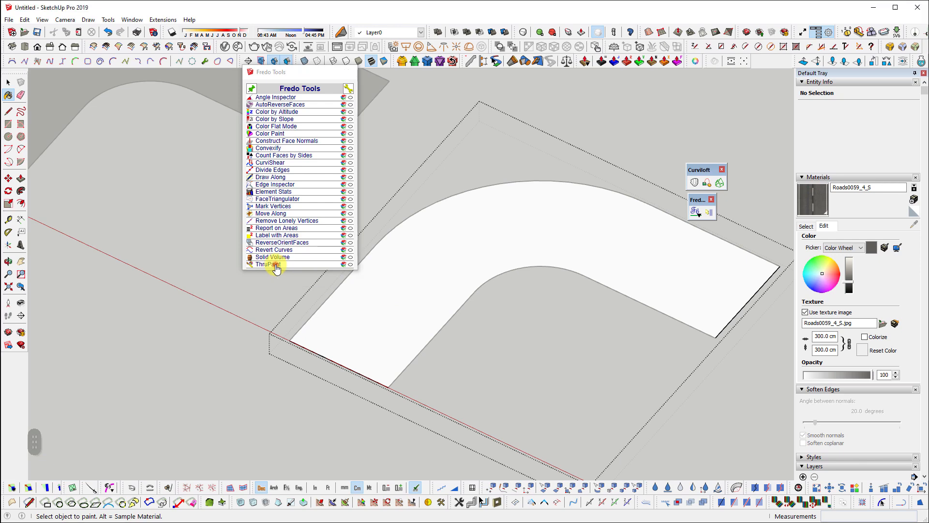
pyautogui.click(275, 264)
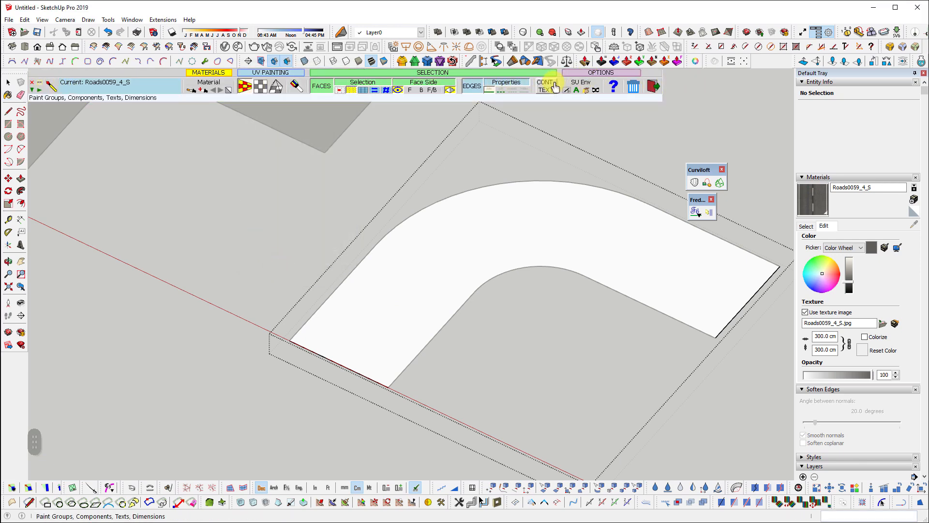
pyautogui.scroll(3, 537, 276)
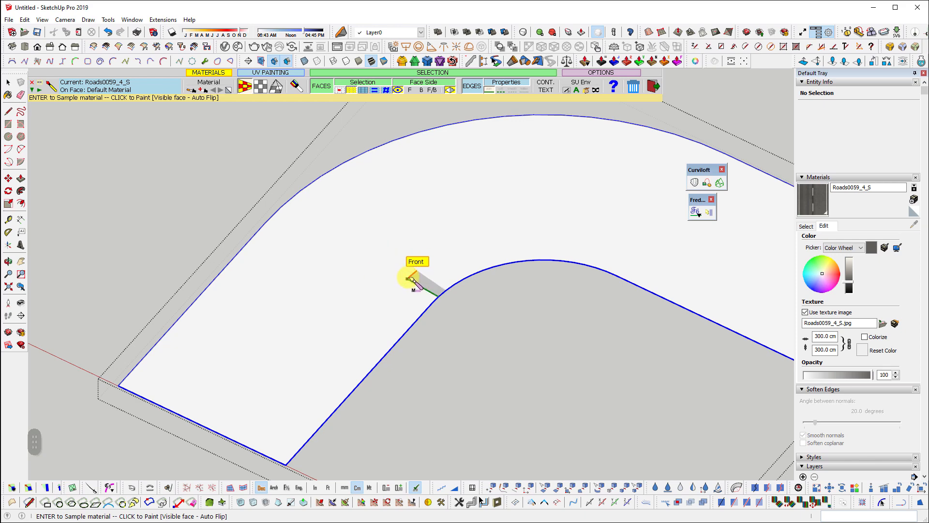
pyautogui.click(409, 283)
pyautogui.scroll(-3, 334, 389)
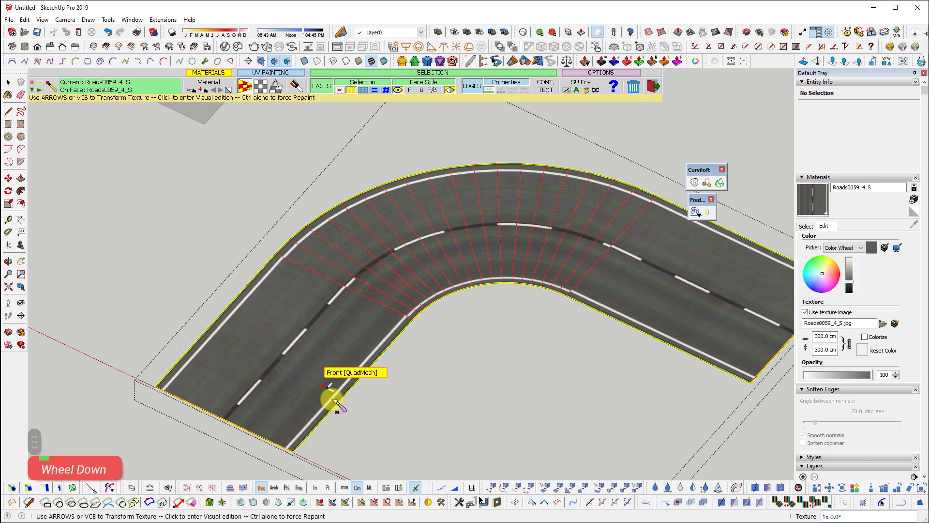
pyautogui.moveTo(334, 390); pyautogui.dragTo(366, 449, button='middle')
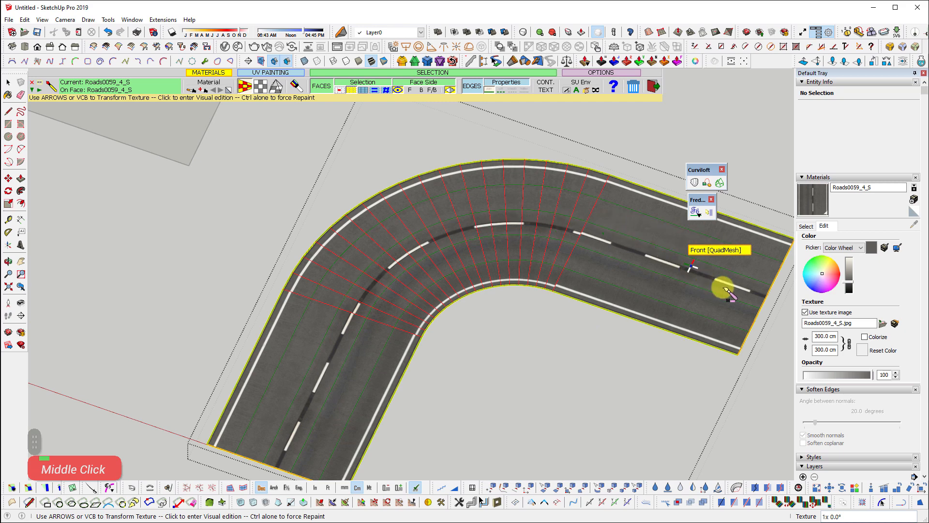
pyautogui.scroll(2, 682, 232)
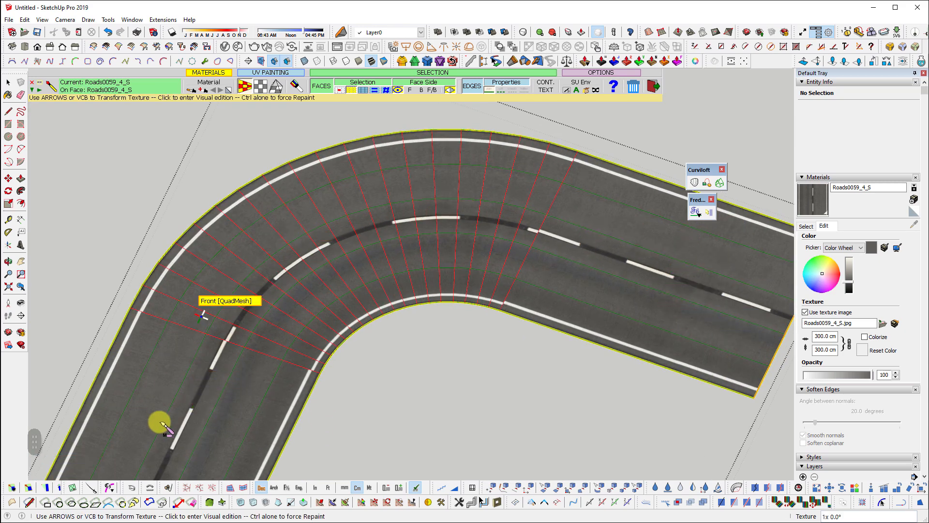
pyautogui.scroll(-2, 397, 227)
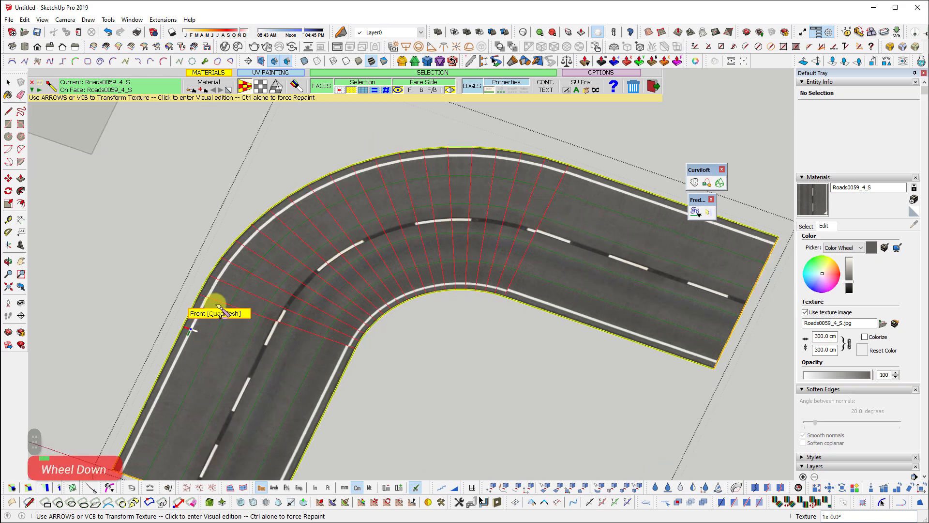
pyautogui.moveTo(674, 301); pyautogui.dragTo(583, 377, button='middle')
pyautogui.scroll(1, 506, 281)
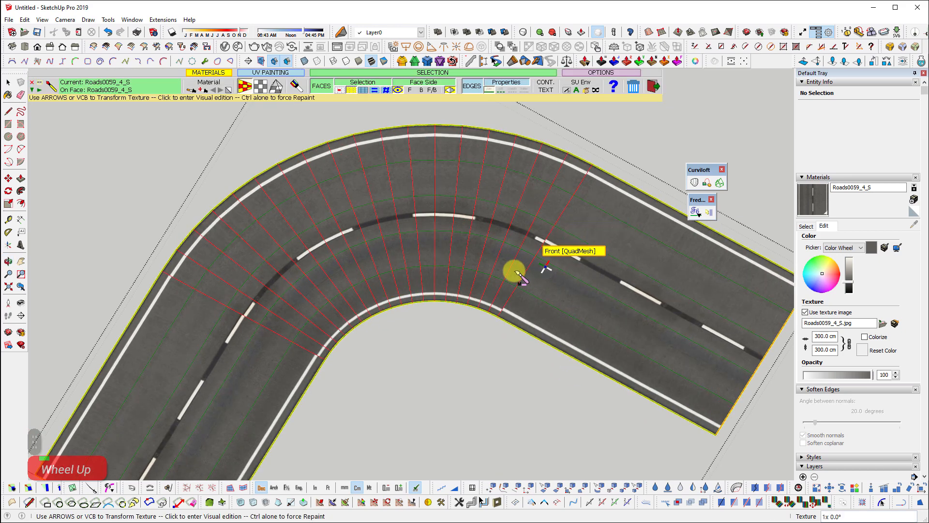
# - Enter ThruPaint's visual texture editing on the lofted road and rotate the texture by 90°
pyautogui.click(595, 278)
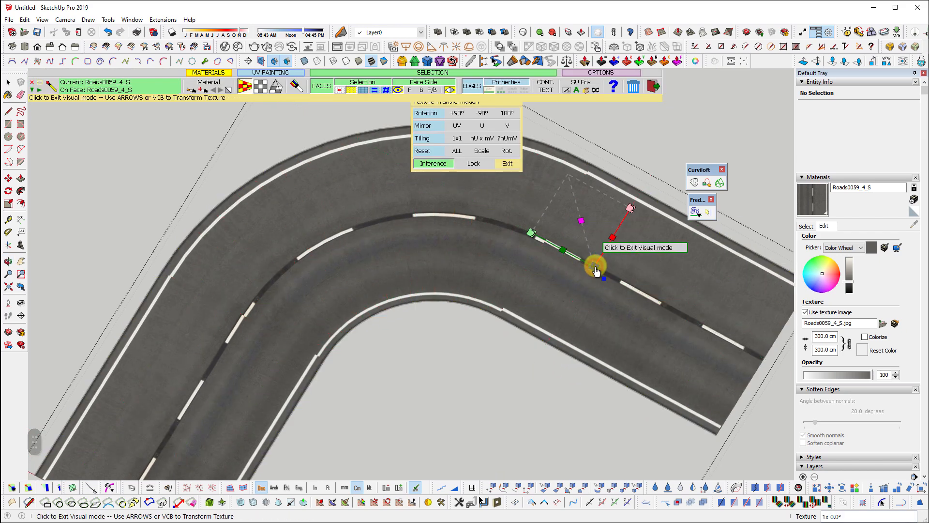
pyautogui.moveTo(591, 266)
pyautogui.mouseDown(button='middle')
pyautogui.moveTo(602, 295)
pyautogui.moveTo(581, 315)
pyautogui.moveTo(597, 280)
pyautogui.mouseUp(button='middle')
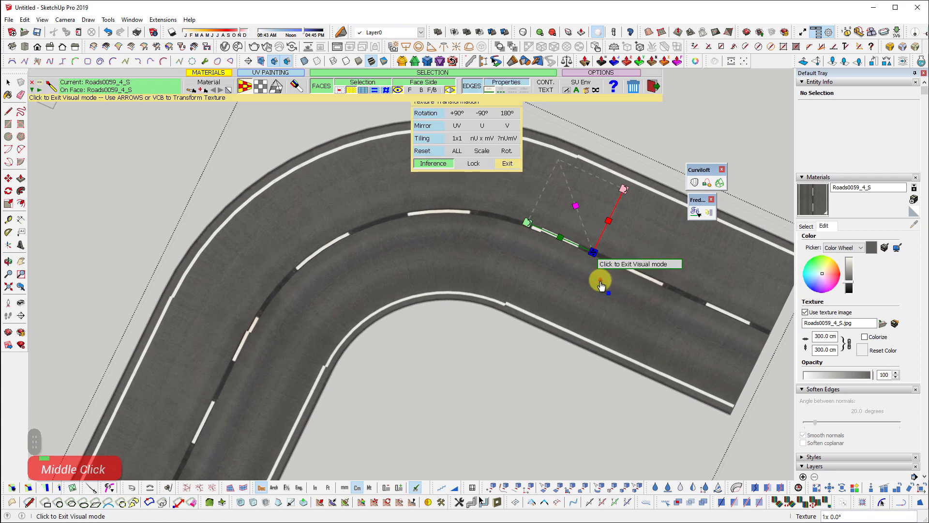
pyautogui.click(597, 281)
pyautogui.click(547, 319)
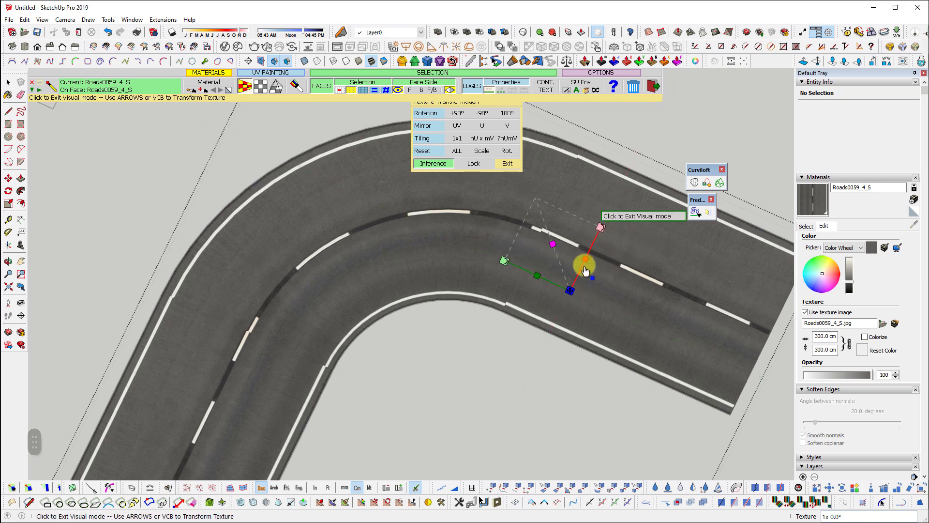
pyautogui.scroll(1, 588, 263)
pyautogui.moveTo(595, 246); pyautogui.dragTo(609, 333)
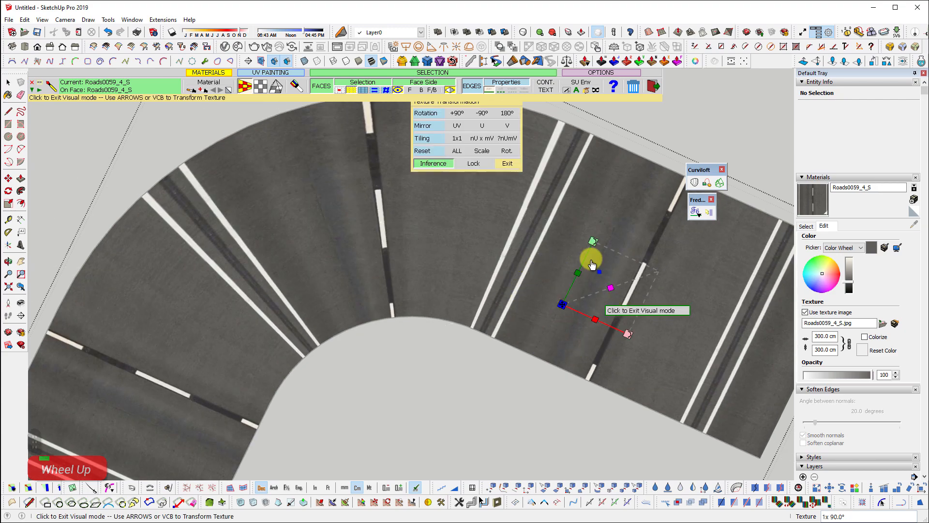
# - Slide the texture along the road, reposition its handles and scale it to about 1.29x
pyautogui.moveTo(561, 308); pyautogui.dragTo(601, 263)
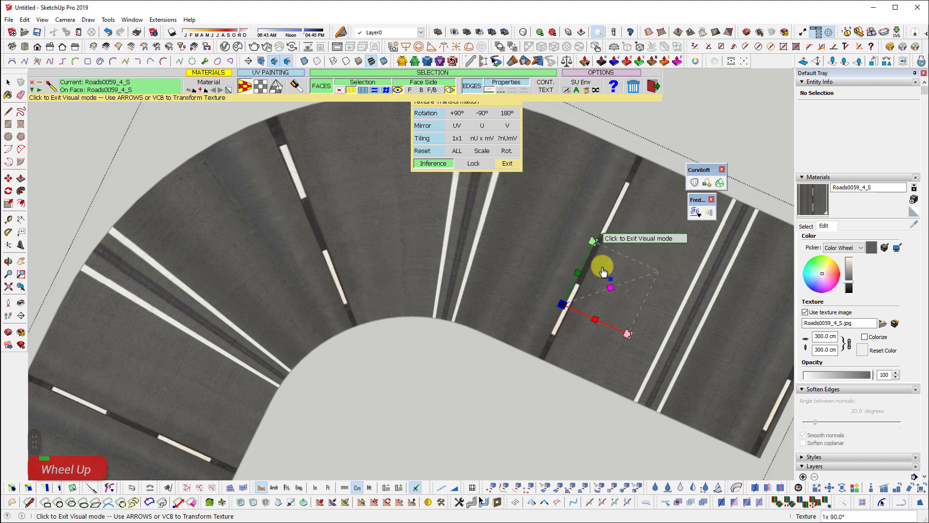
pyautogui.click(659, 275)
pyautogui.click(613, 284)
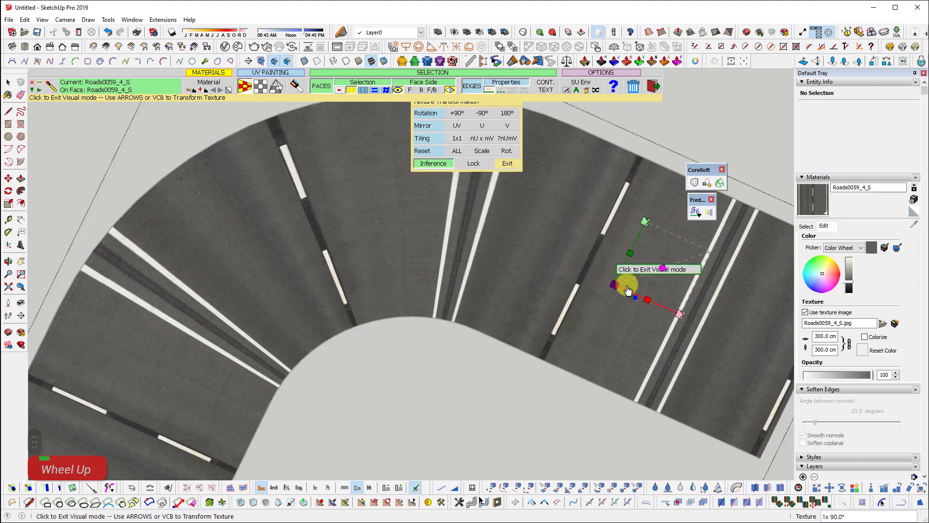
pyautogui.moveTo(658, 275); pyautogui.dragTo(678, 270)
pyautogui.scroll(-2, 371, 308)
pyautogui.press('Escape')
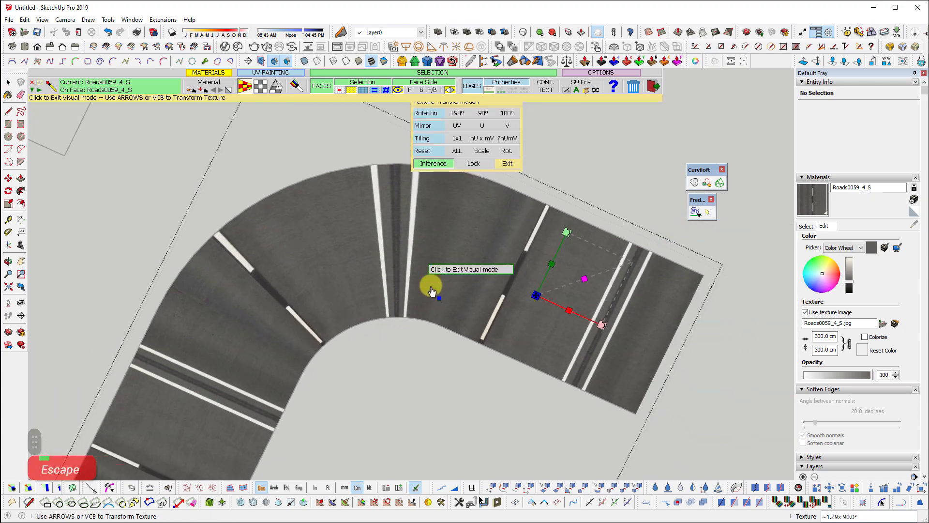
# - Leave ThruPaint and undo the texture transformations and the painting of the lofted road
pyautogui.press('space')
pyautogui.scroll(2, 576, 315)
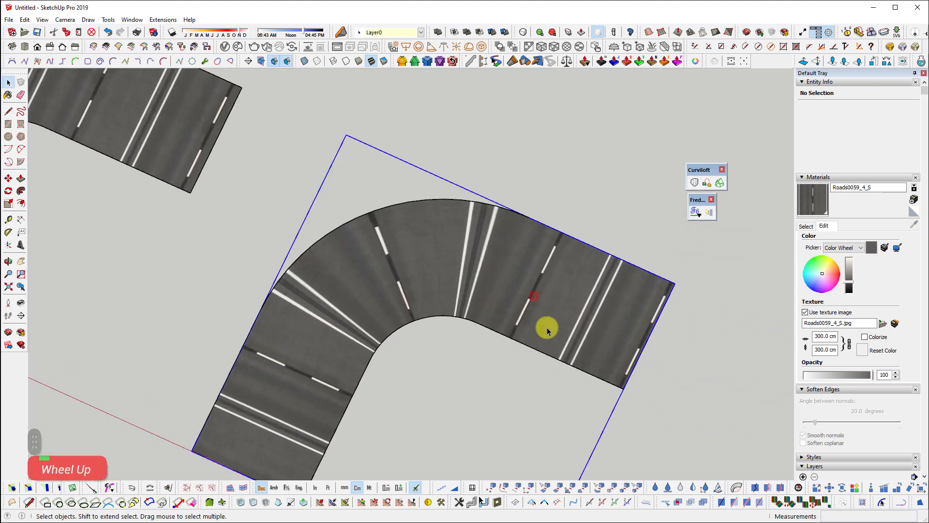
pyautogui.keyDown('ctrl'); pyautogui.scroll(3, 472, 272); pyautogui.keyUp('ctrl')
pyautogui.hotkey('ctrl', 'z')
pyautogui.hotkey('ctrl', 'z')
pyautogui.hotkey('ctrl', 'z')
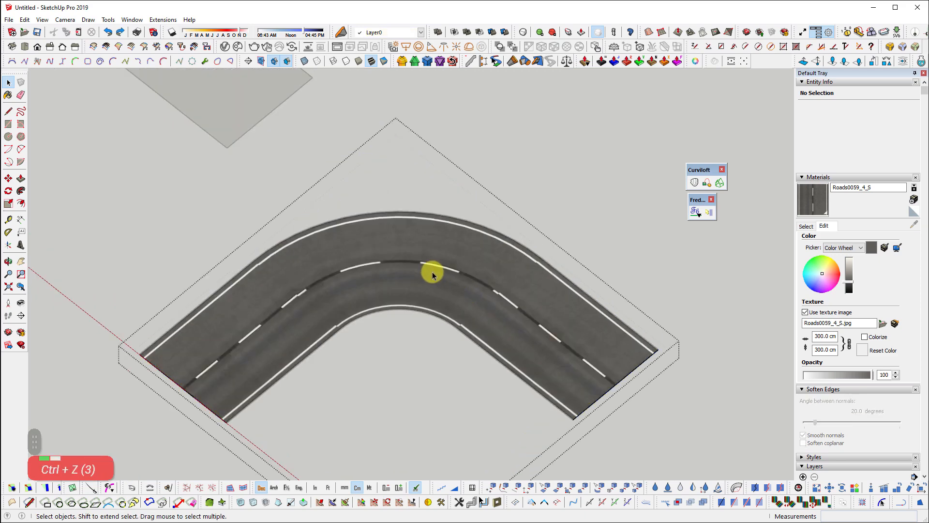
pyautogui.moveTo(446, 296); pyautogui.dragTo(509, 286, button='middle')
pyautogui.hotkey('ctrl', 'z')
pyautogui.hotkey('ctrl', 'z')
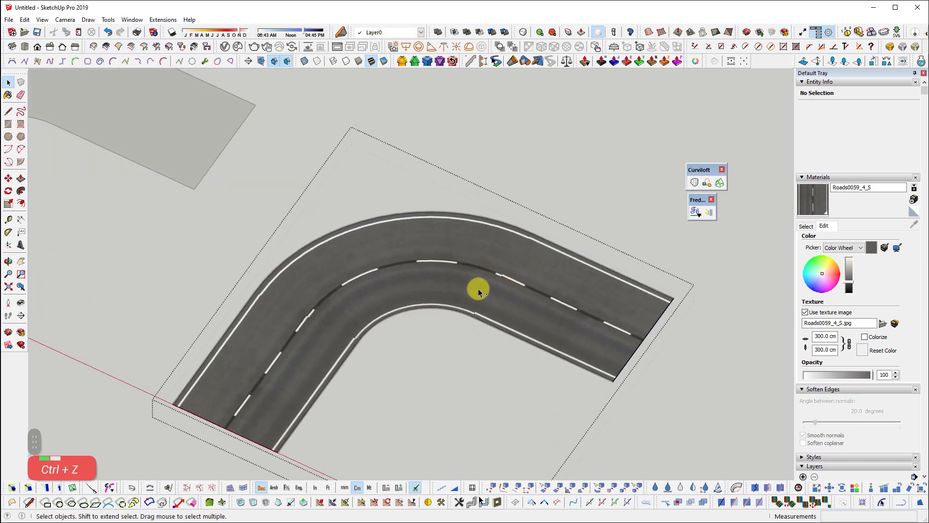
# - Select the lofted road surface and show its hidden geometry
pyautogui.keyDown('ctrl'); pyautogui.moveTo(504, 332); pyautogui.dragTo(477, 329, button='middle'); pyautogui.keyUp('ctrl')
pyautogui.keyDown('shift'); pyautogui.moveTo(403, 284); pyautogui.dragTo(390, 315, button='middle'); pyautogui.keyUp('shift')
pyautogui.scroll(2, 356, 266)
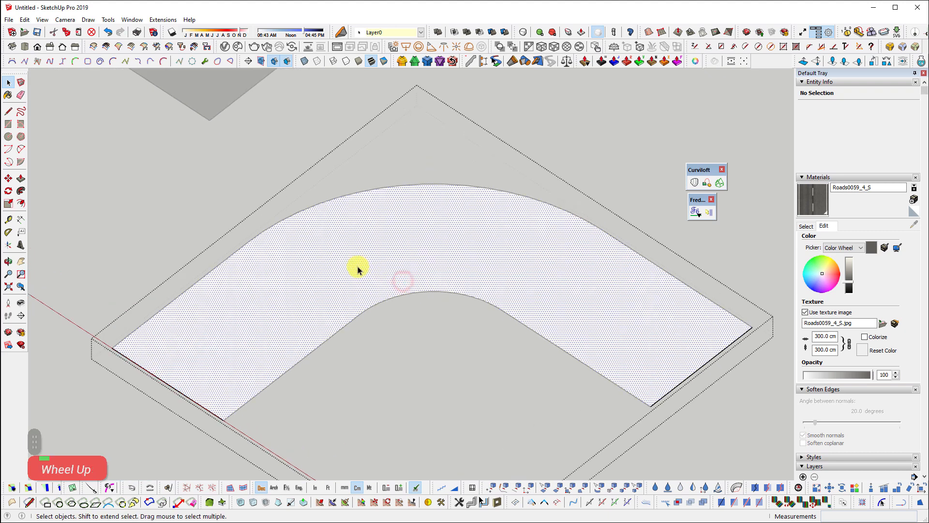
pyautogui.click(359, 268)
pyautogui.hotkey('shift', 'h')
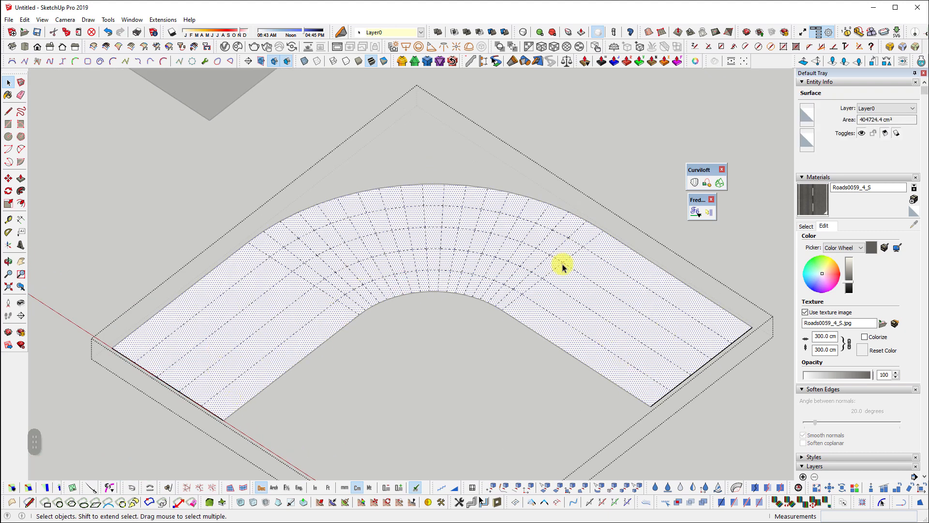
# - Leave the group, turn off face textures and select the flat curved road face for comparison with the lofted mesh
pyautogui.scroll(-5, 562, 266)
pyautogui.click(551, 175)
pyautogui.middleClick(242, 201)
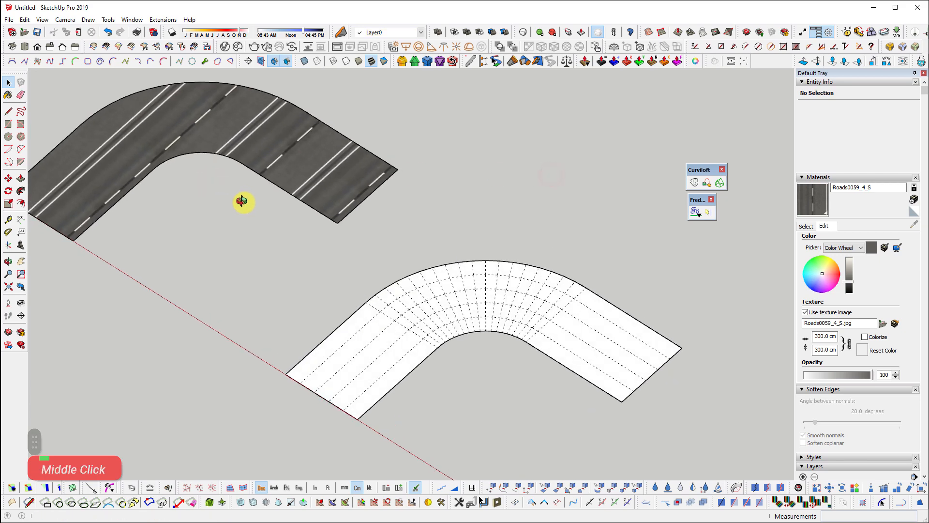
pyautogui.keyDown('shift'); pyautogui.moveTo(242, 201); pyautogui.dragTo(328, 252, button='middle'); pyautogui.keyUp('shift')
pyautogui.press('F3')
pyautogui.middleClick(234, 166)
pyautogui.scroll(3, 307, 197)
pyautogui.click(313, 198)
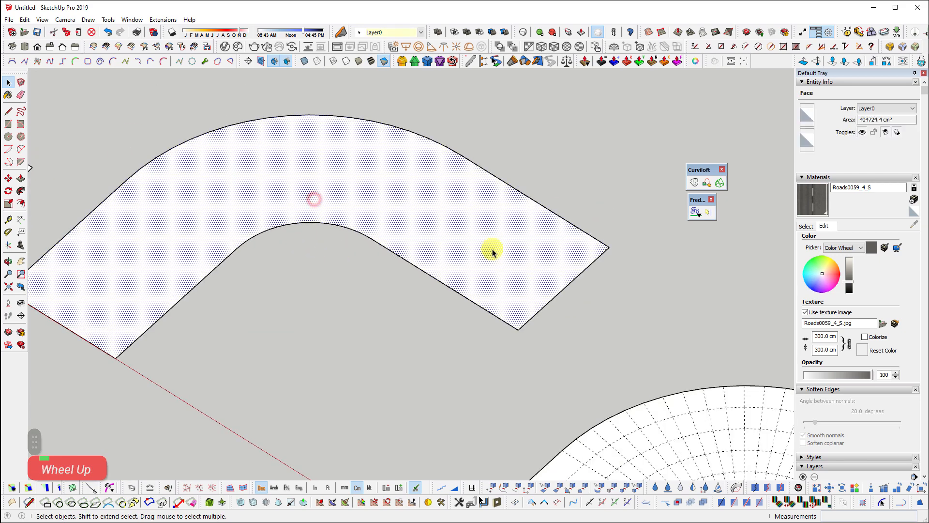
# - Toggle hidden geometry off and on to compare both curved roads, and restore the textured display
pyautogui.scroll(-3, 493, 253)
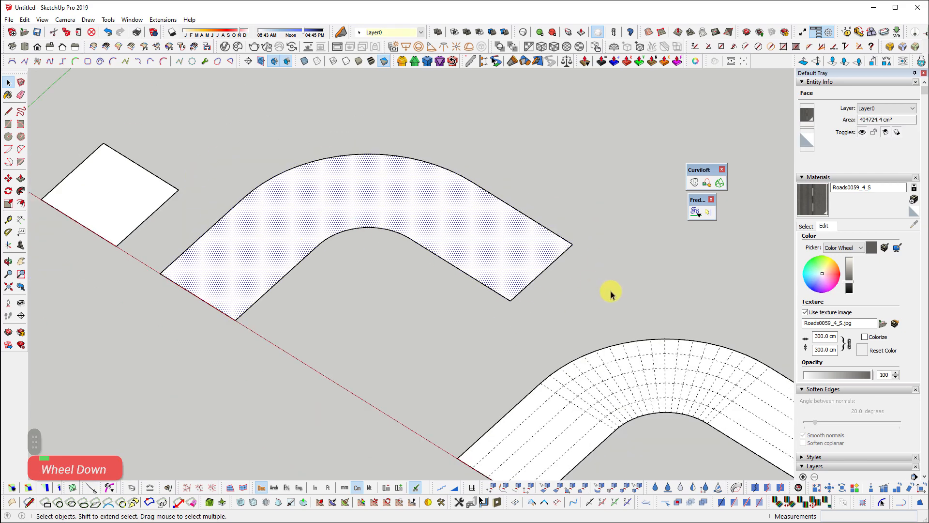
pyautogui.keyDown('shift'); pyautogui.moveTo(612, 293); pyautogui.dragTo(504, 379, button='middle'); pyautogui.keyUp('shift')
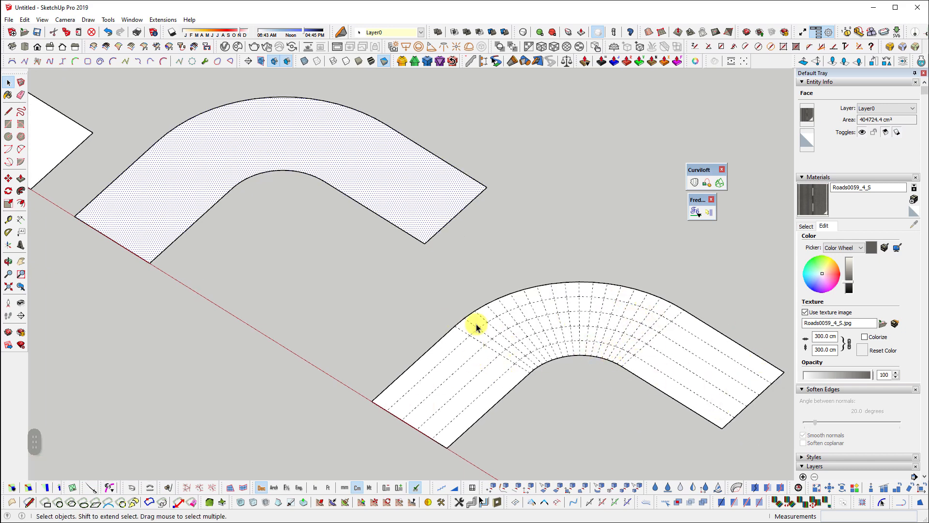
pyautogui.hotkey('shift', 'h')
pyautogui.hotkey('shift', 'h')
pyautogui.press('F3')
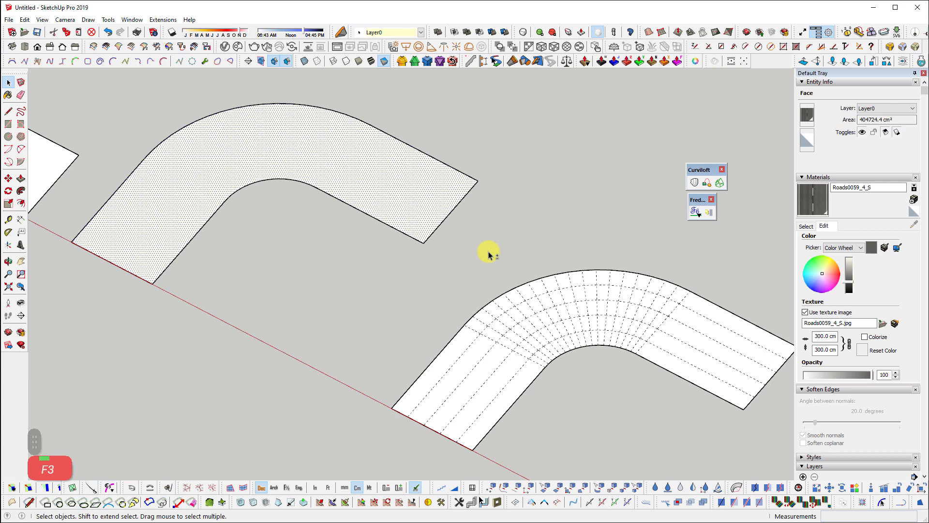
# - Start ThruPaint again and paint the lofted road group with Roads0059_4_S across its visible mesh, checking the markings
pyautogui.click(695, 212)
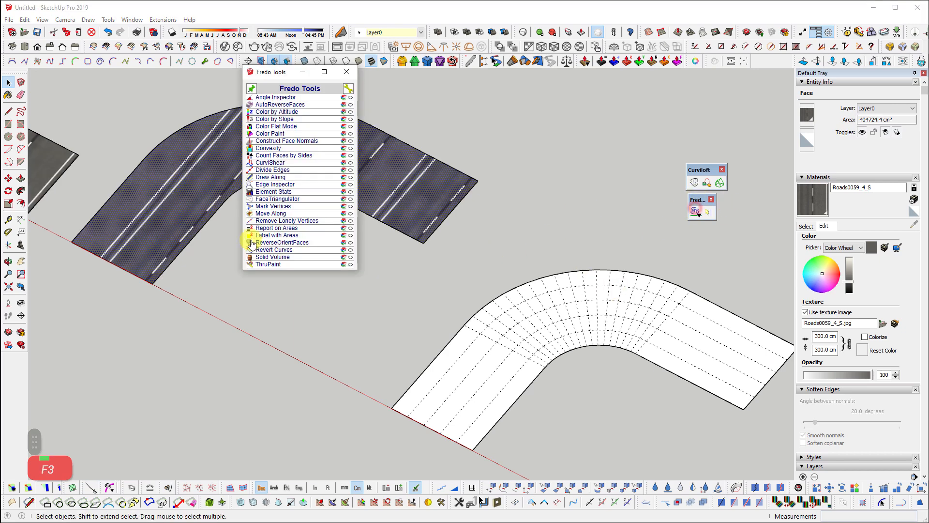
pyautogui.click(272, 263)
pyautogui.scroll(4, 508, 351)
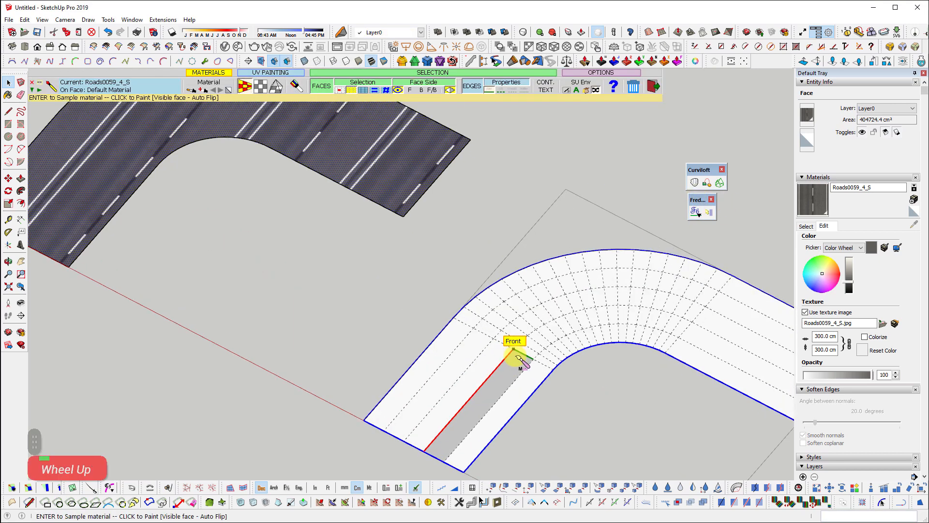
pyautogui.click(520, 352)
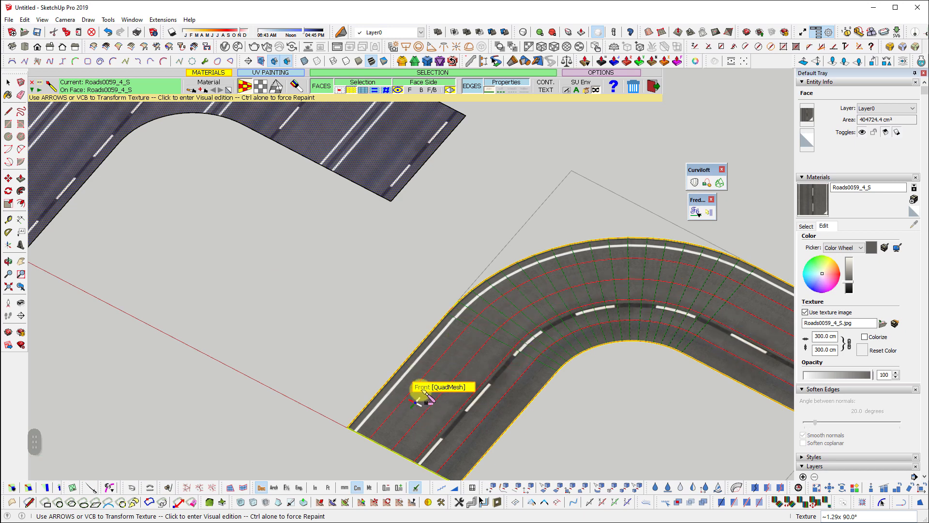
pyautogui.scroll(-2, 431, 382)
pyautogui.moveTo(679, 379); pyautogui.dragTo(762, 373, button='middle')
pyautogui.scroll(3, 483, 409)
pyautogui.scroll(-3, 484, 408)
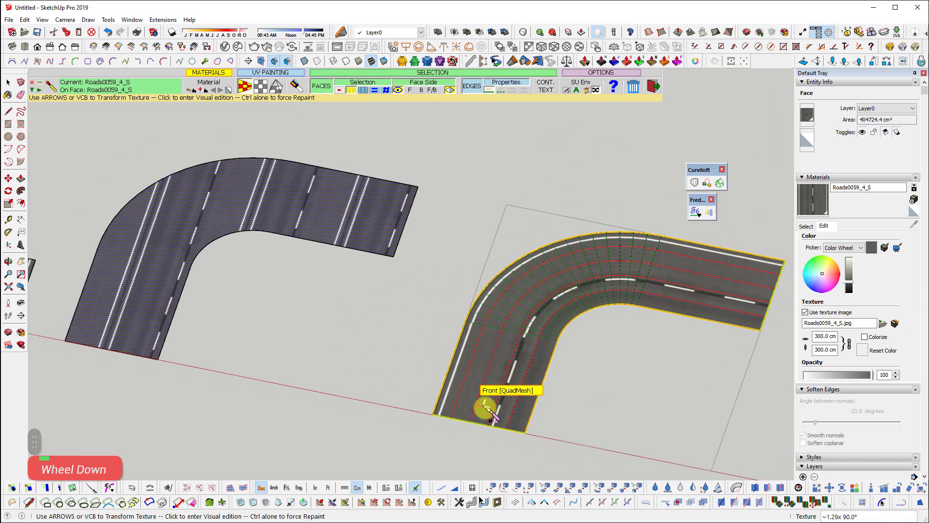
# - Leave ThruPaint, undo the latest edits to the lofted road and return to the flat road faces
pyautogui.press('Escape')
pyautogui.click(498, 353)
pyautogui.hotkey('ctrl', 'z')
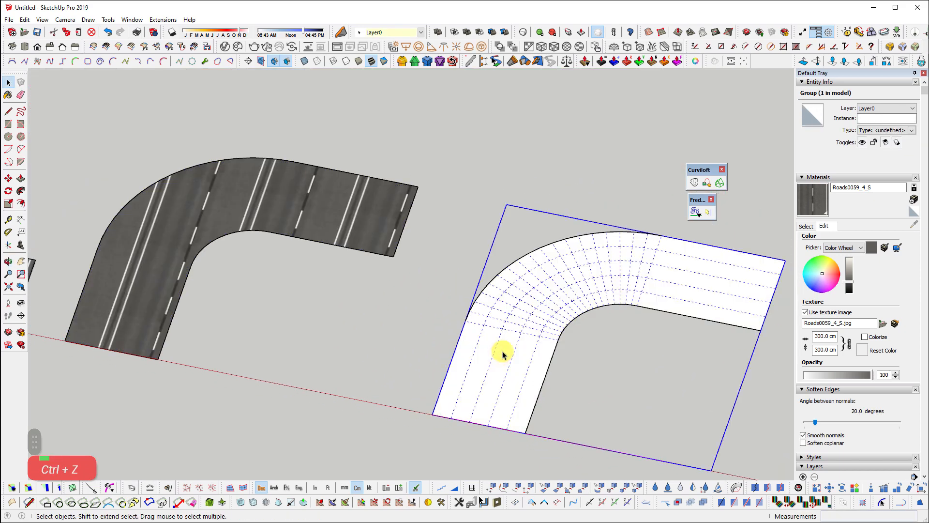
pyautogui.hotkey('ctrl', 'z')
pyautogui.keyDown('shift'); pyautogui.moveTo(291, 315); pyautogui.dragTo(419, 259, button='middle'); pyautogui.keyUp('shift')
pyautogui.scroll(2, 419, 258)
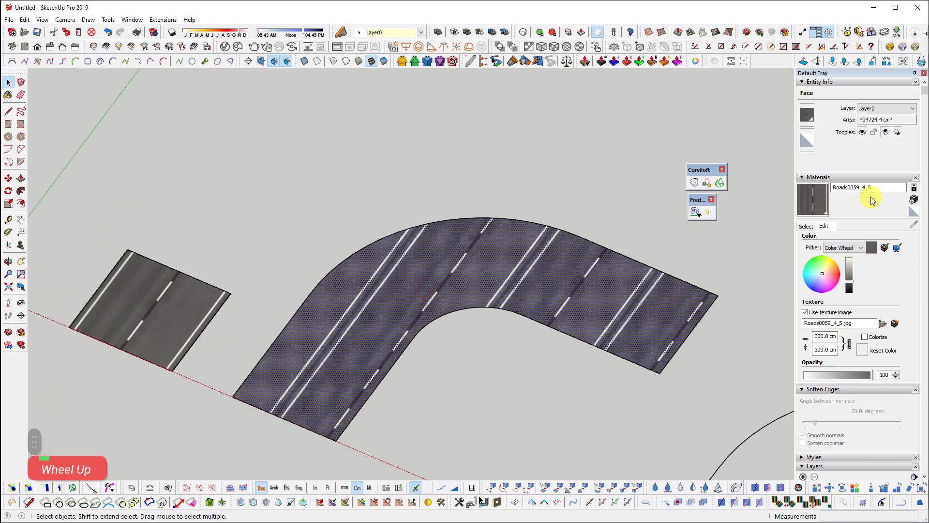
# - Clear the road texture from the flat curved road face by painting it with the default material
pyautogui.click(912, 212)
pyautogui.doubleClick(541, 271)
pyautogui.press('space')
# - Start ThruPaint with the default material, try it on the flat curved road face and leave the tool
pyautogui.click(694, 211)
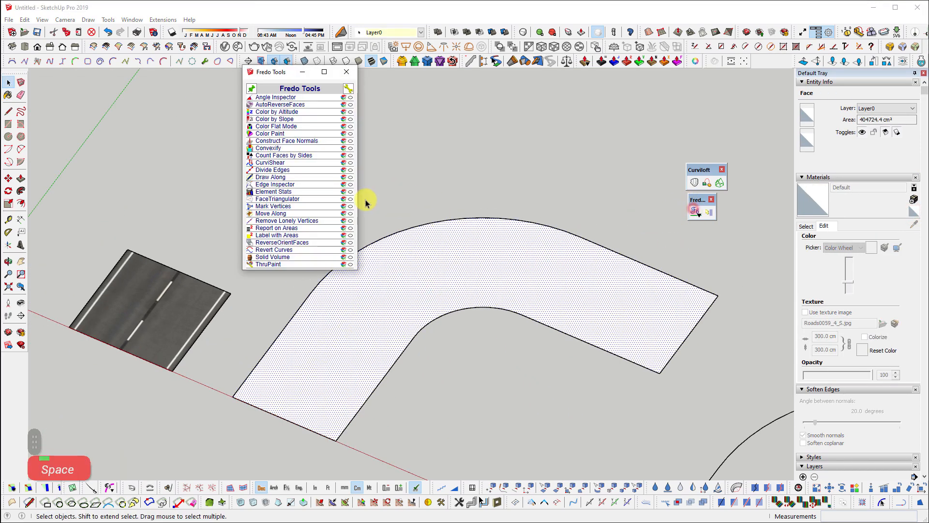
pyautogui.click(290, 265)
pyautogui.click(392, 324)
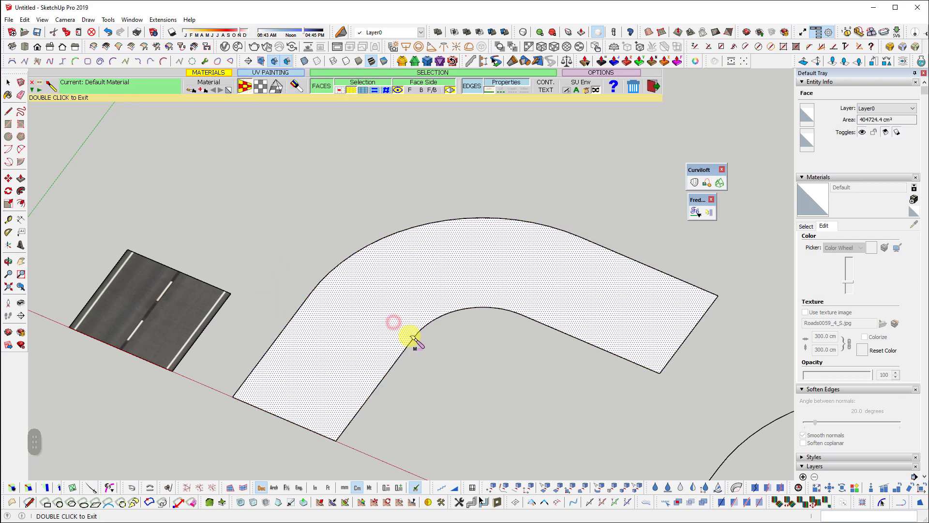
pyautogui.doubleClick(412, 303)
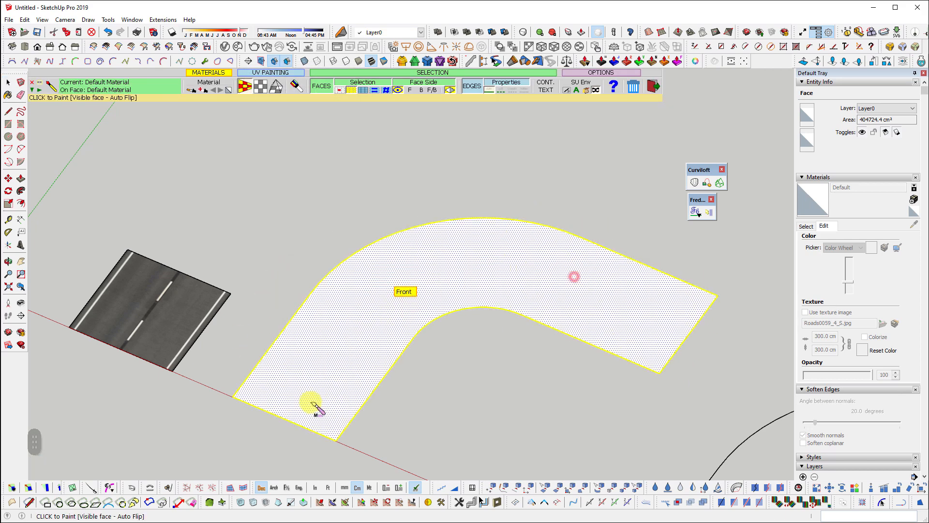
pyautogui.click(425, 265)
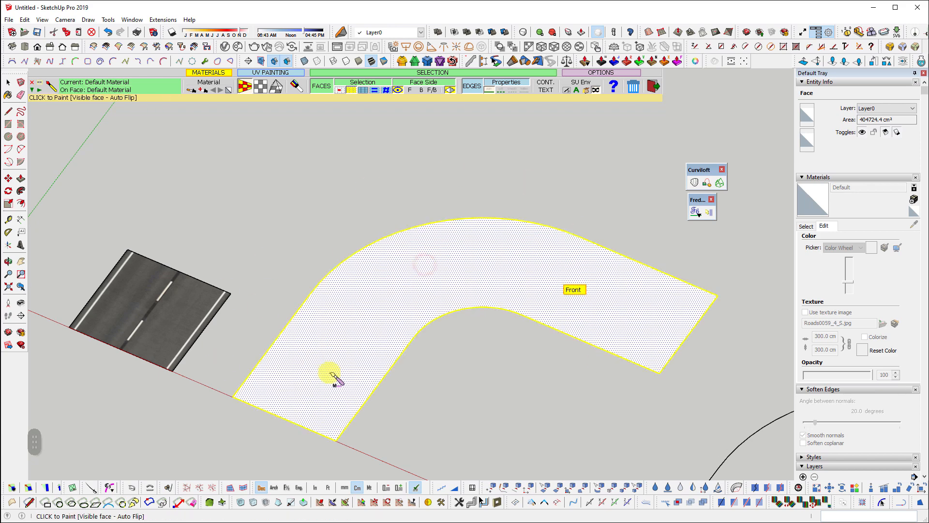
pyautogui.press('space')
# - Loft the two parallel curved outlines into a road mesh using Curviloft's Loft by Spline
pyautogui.scroll(-5, 507, 306)
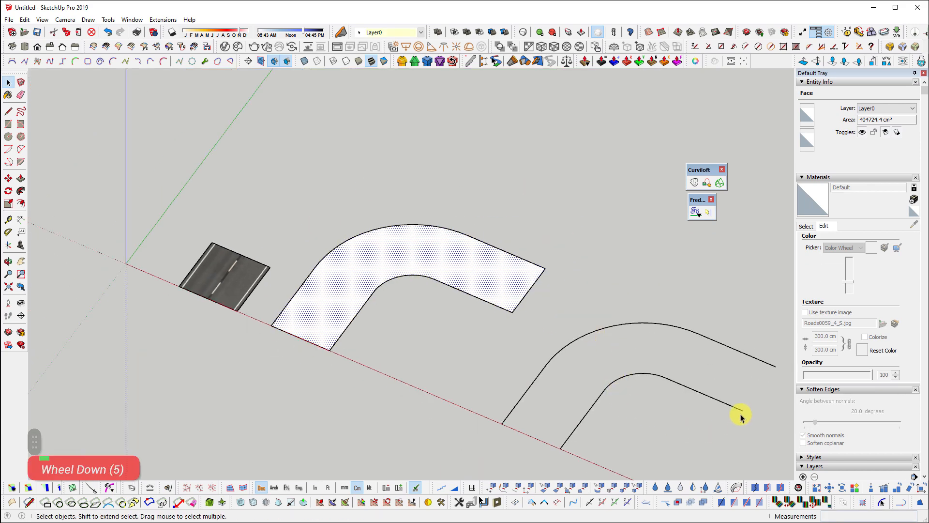
pyautogui.keyDown('shift'); pyautogui.moveTo(736, 411); pyautogui.dragTo(623, 390, button='middle'); pyautogui.keyUp('shift')
pyautogui.scroll(1, 636, 343)
pyautogui.click(659, 301)
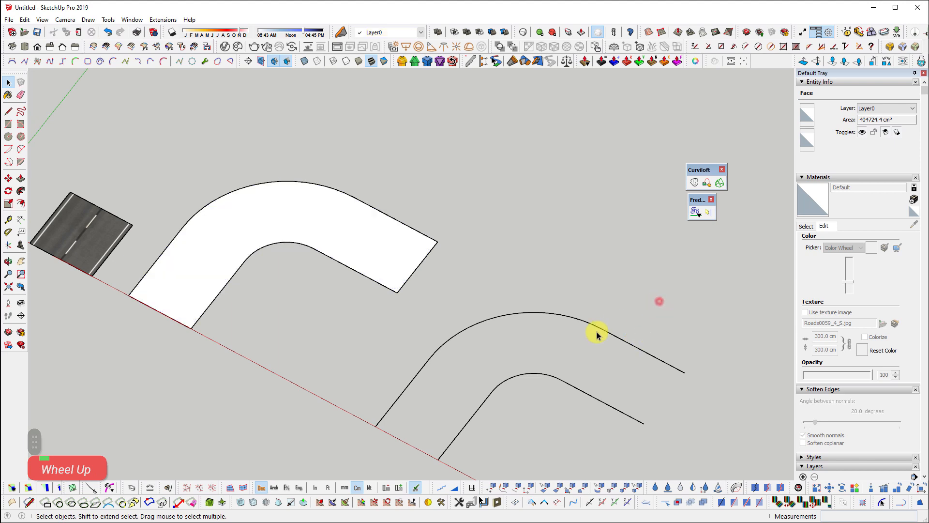
pyautogui.keyDown('shift'); pyautogui.moveTo(687, 410); pyautogui.dragTo(697, 379, button='middle'); pyautogui.keyUp('shift')
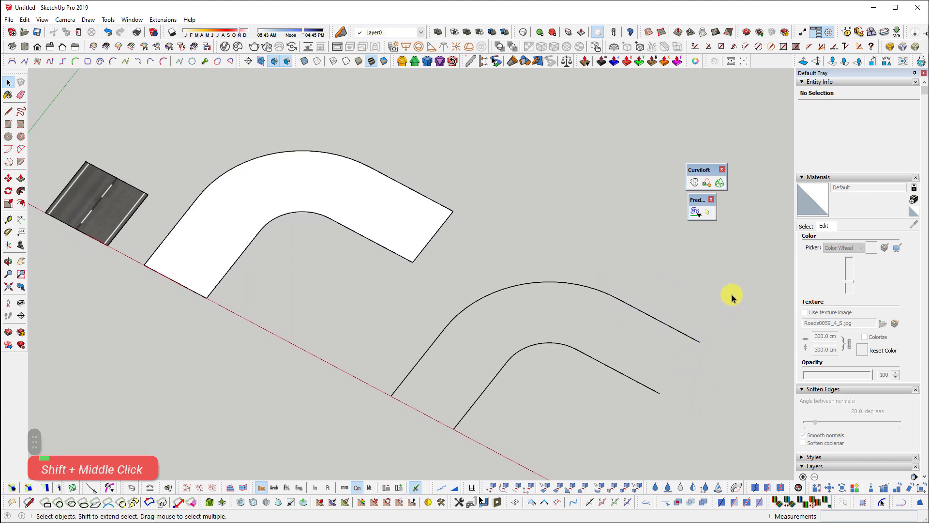
pyautogui.moveTo(737, 284); pyautogui.dragTo(249, 466)
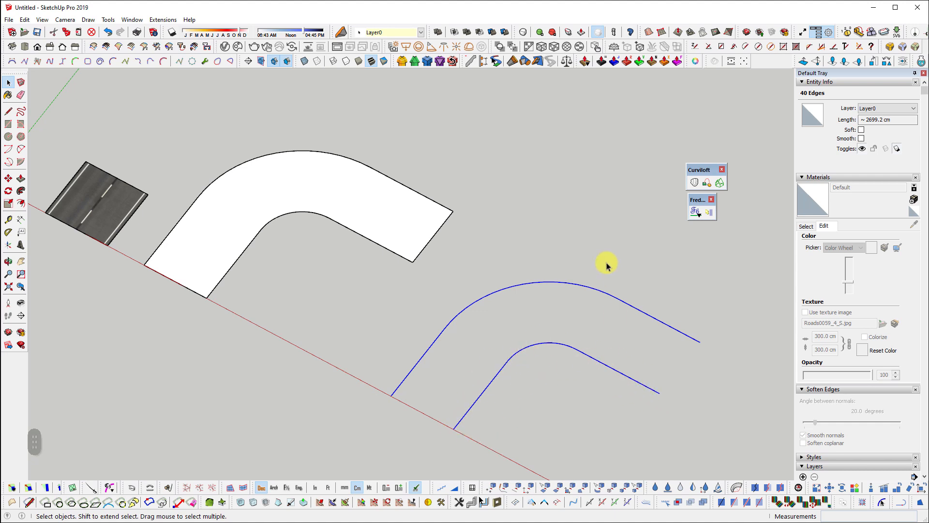
pyautogui.click(695, 184)
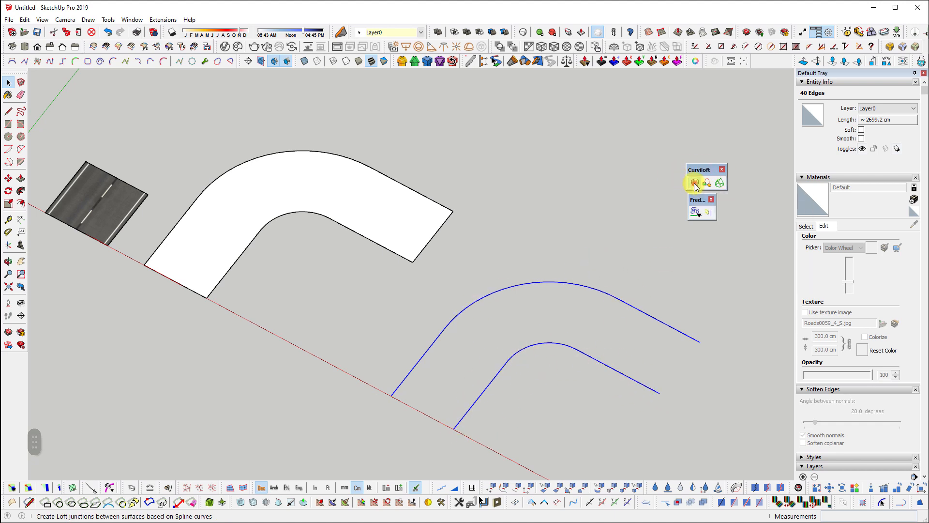
pyautogui.scroll(3, 512, 339)
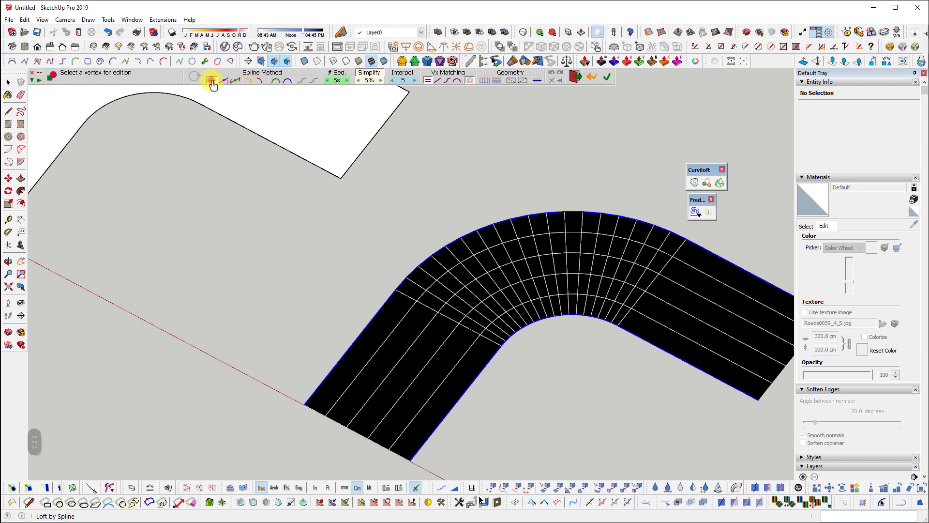
pyautogui.scroll(-1, 512, 419)
pyautogui.click(516, 417)
pyautogui.moveTo(522, 414); pyautogui.dragTo(555, 421, button='middle')
pyautogui.keyDown('shift'); pyautogui.moveTo(554, 421); pyautogui.dragTo(492, 398, button='middle'); pyautogui.keyUp('shift')
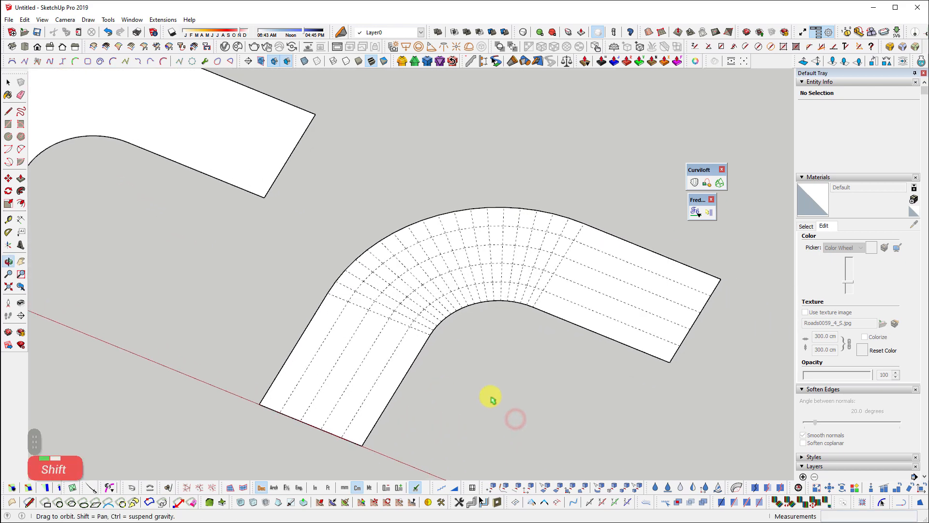
# - Open the lofted road group for editing and sample the Roads0059_4_S material from the straight road piece
pyautogui.press('space')
pyautogui.doubleClick(422, 255)
pyautogui.scroll(1, 710, 190)
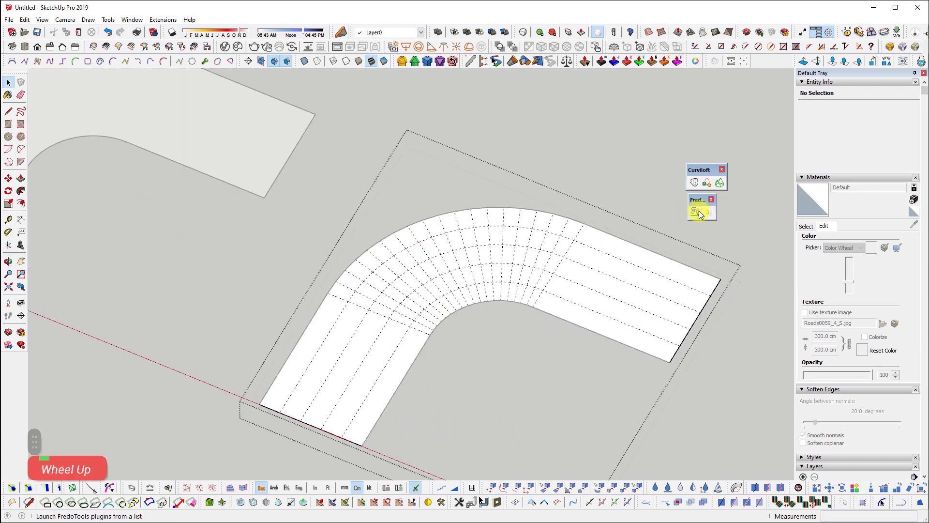
pyautogui.click(698, 213)
pyautogui.keyDown('shift'); pyautogui.scroll(-2, 442, 331); pyautogui.keyUp('shift')
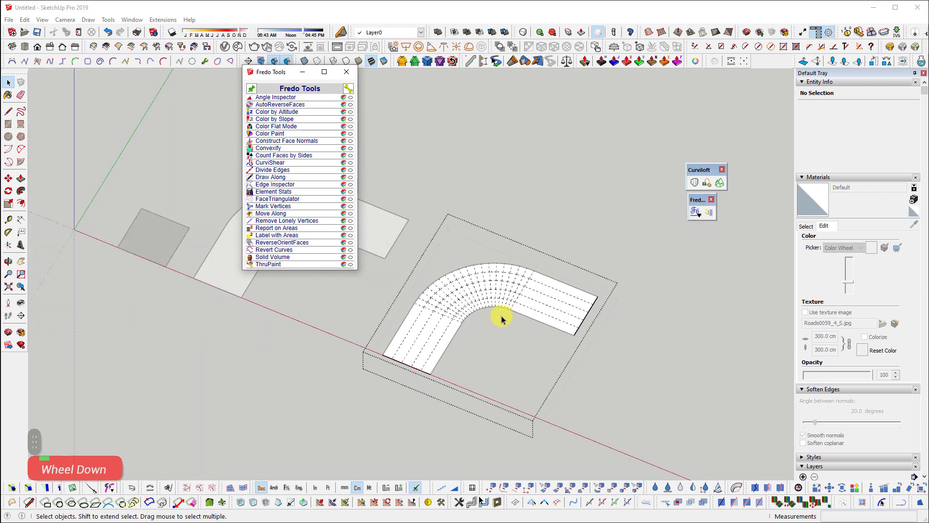
pyautogui.moveTo(387, 288); pyautogui.dragTo(358, 280, button='middle')
pyautogui.press('b')
pyautogui.keyDown('alt'); pyautogui.click(166, 221); pyautogui.keyUp('alt')
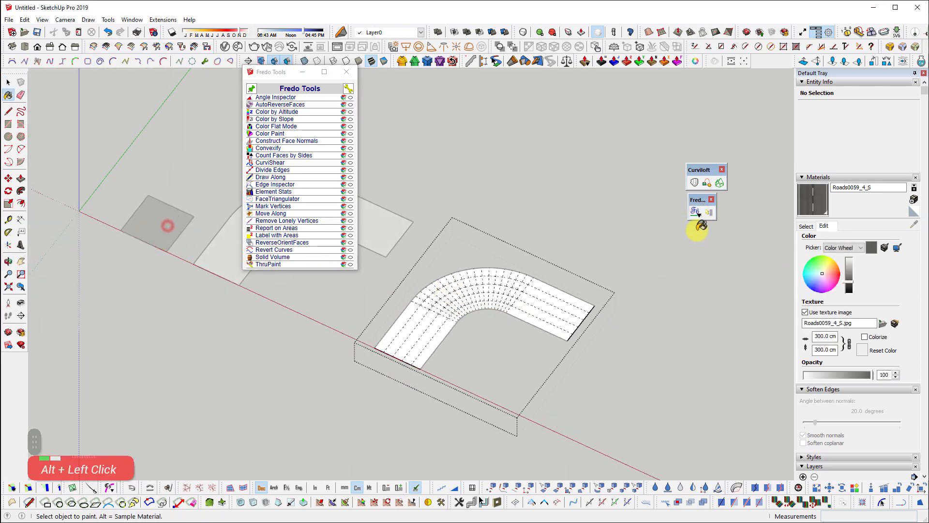
pyautogui.press('b')
pyautogui.scroll(3, 269, 286)
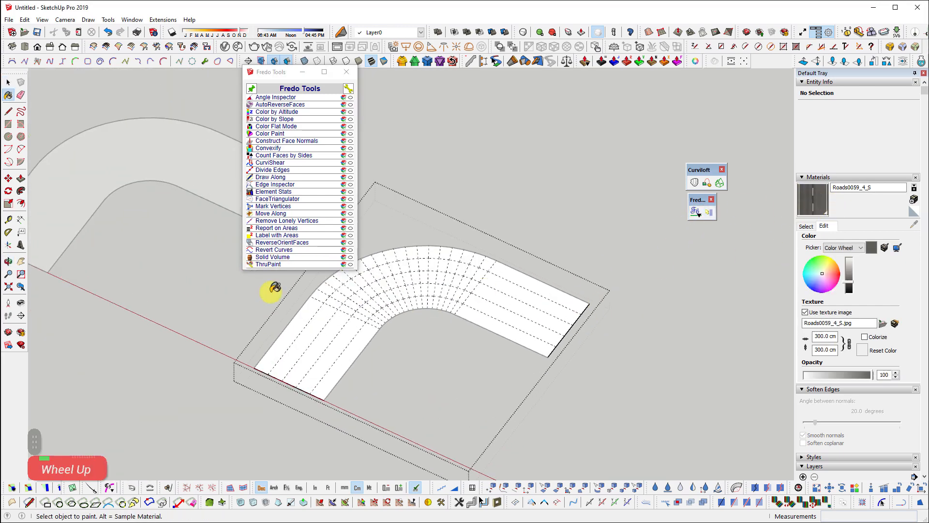
# - Paint the lofted road mesh with Roads0059_4_S using ThruPaint from the inner corner of its straight end
pyautogui.click(265, 267)
pyautogui.scroll(5, 301, 315)
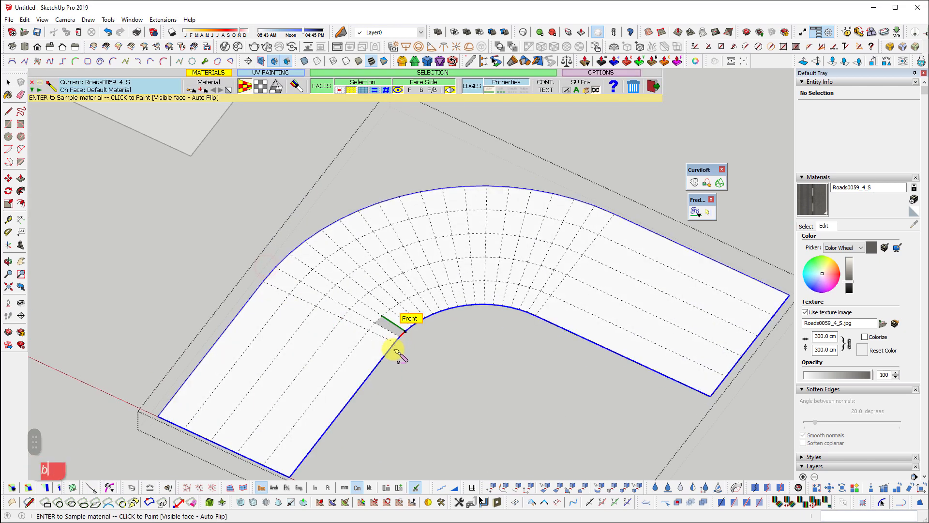
pyautogui.scroll(-3, 333, 314)
pyautogui.scroll(3, 310, 433)
pyautogui.press('b')
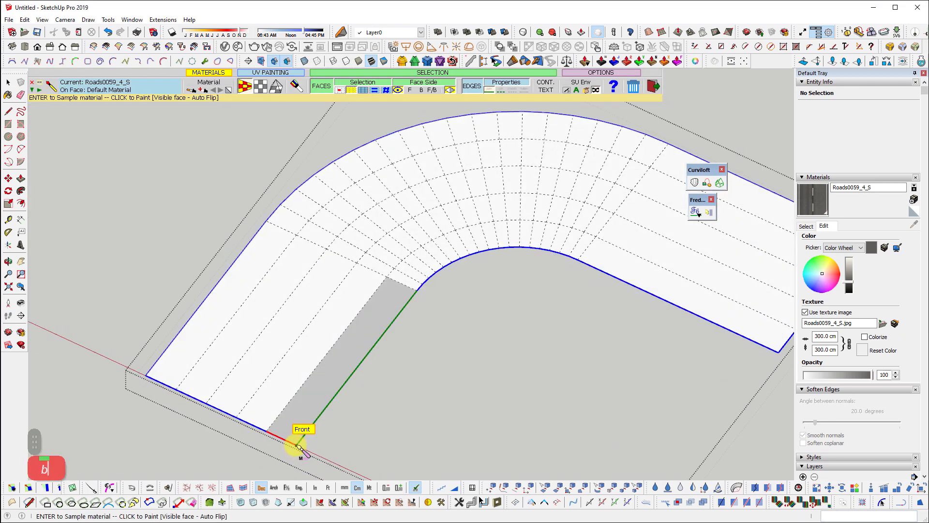
pyautogui.click(294, 441)
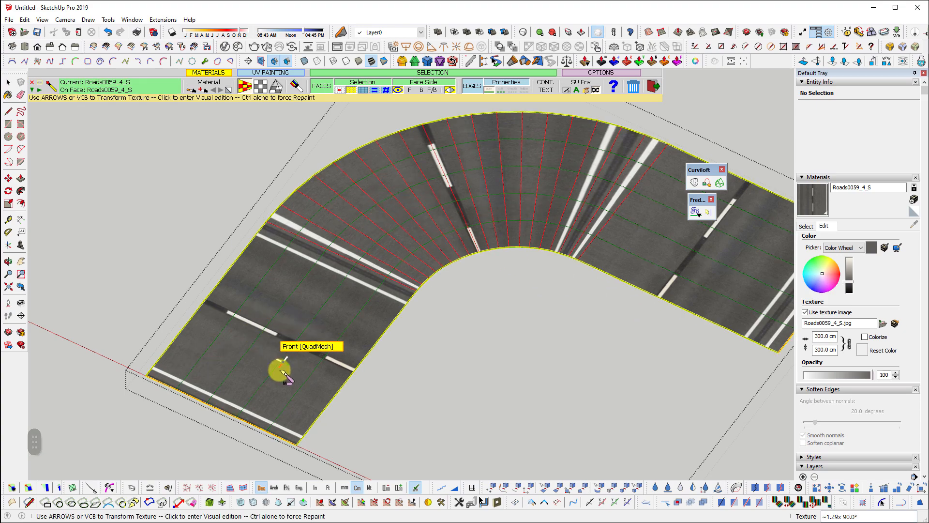
# - Try rotating the road texture in ThruPaint's visual mode, undo the rotation and the paint, and leave the tool
pyautogui.click(293, 383)
pyautogui.moveTo(362, 418); pyautogui.dragTo(321, 353)
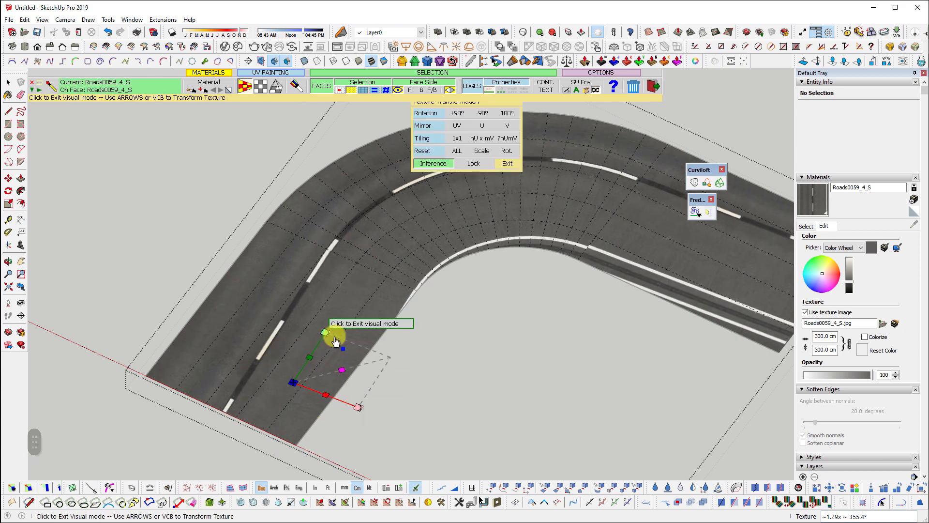
pyautogui.hotkey('ctrl', 'z')
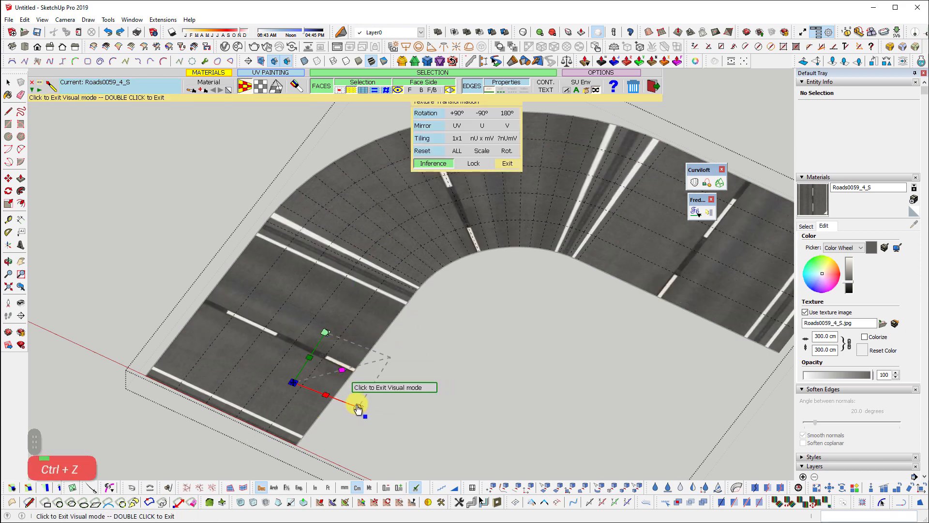
pyautogui.hotkey('ctrl', 'z')
pyautogui.press('space')
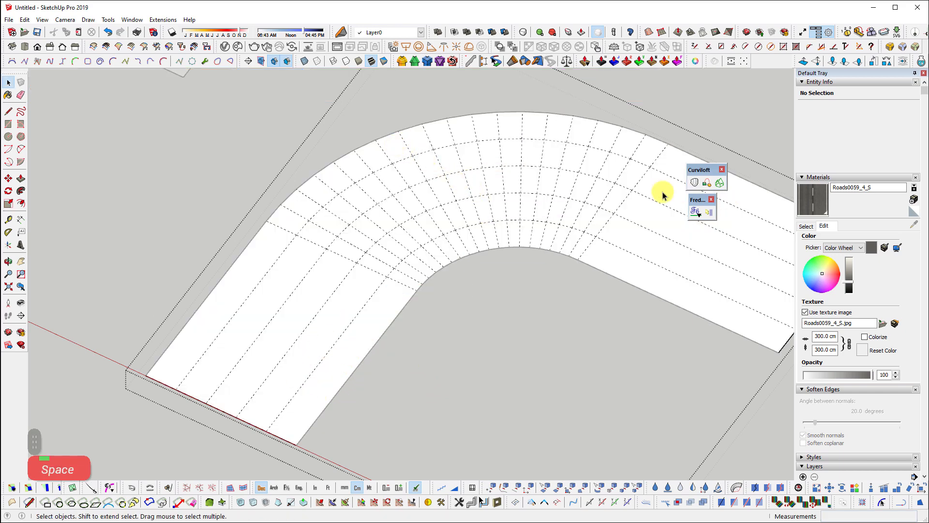
# - Repaint the lofted mesh with Roads0059_4_S in ThruPaint, align the lane markings along the bend, turn off hidden geometry and leave the group
pyautogui.click(695, 213)
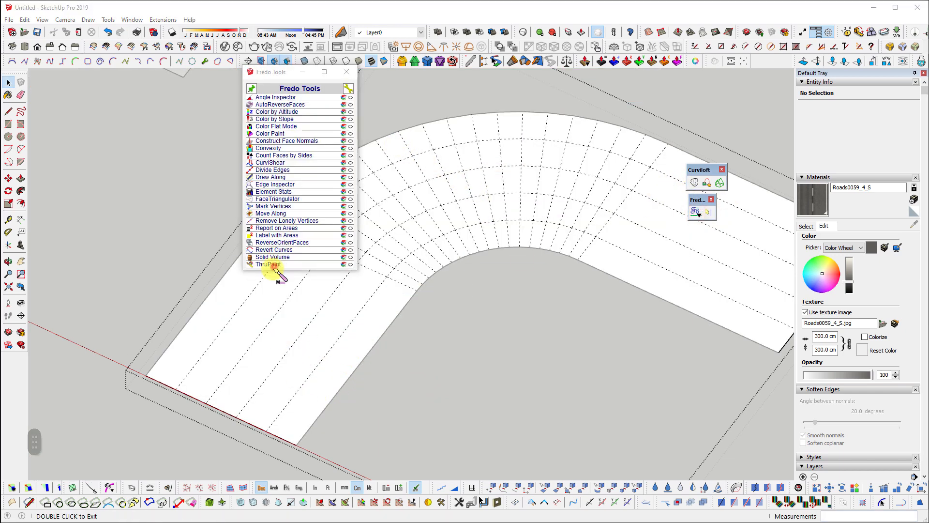
pyautogui.doubleClick(274, 266)
pyautogui.press('space')
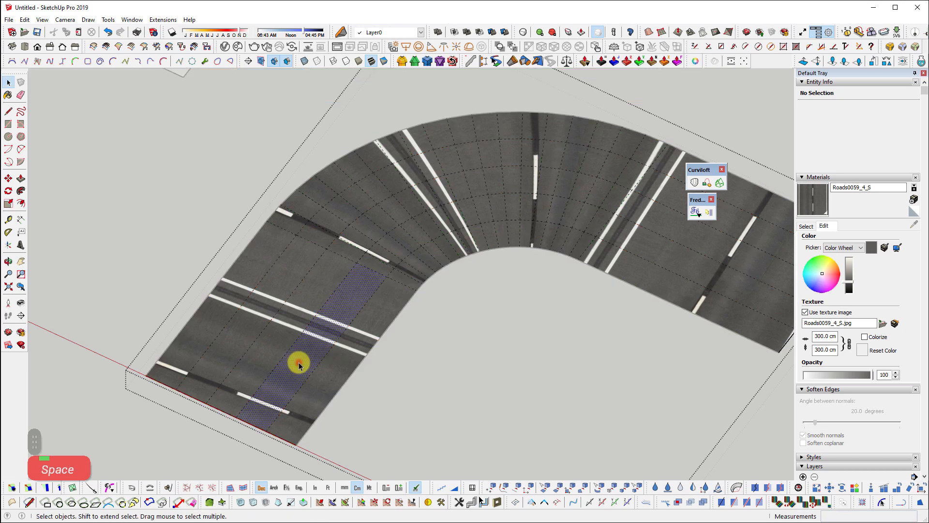
pyautogui.click(298, 362)
pyautogui.click(694, 210)
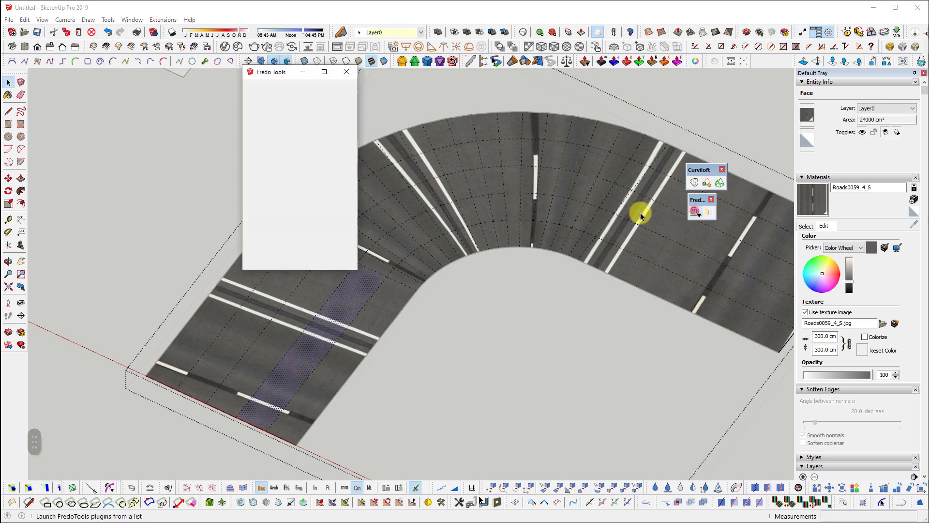
pyautogui.click(284, 267)
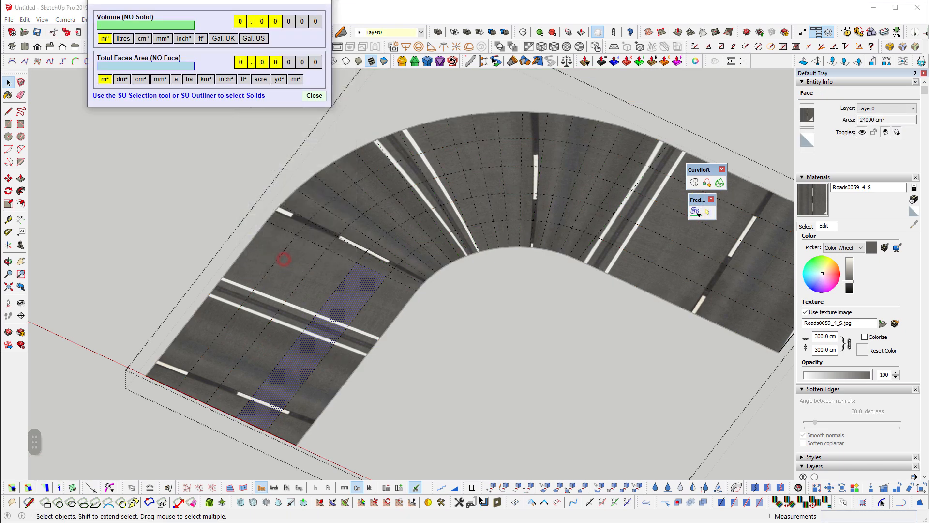
pyautogui.press('Escape')
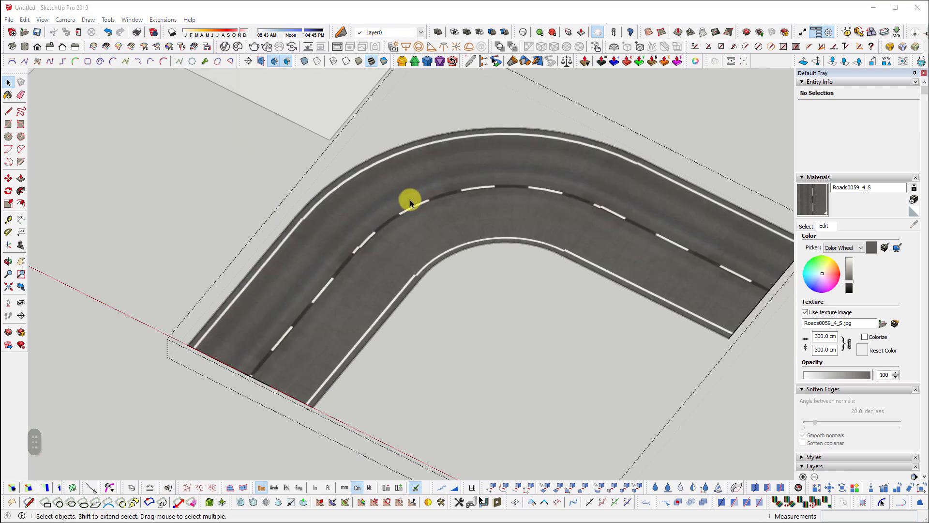
pyautogui.moveTo(410, 202); pyautogui.dragTo(510, 307, button='middle')
pyautogui.press('Escape')
pyautogui.press('Escape')
# - Examine the lane markings where the lofted road's bend meets its straight sections, up close and from the top view
pyautogui.scroll(-3, 483, 342)
pyautogui.scroll(3, 550, 342)
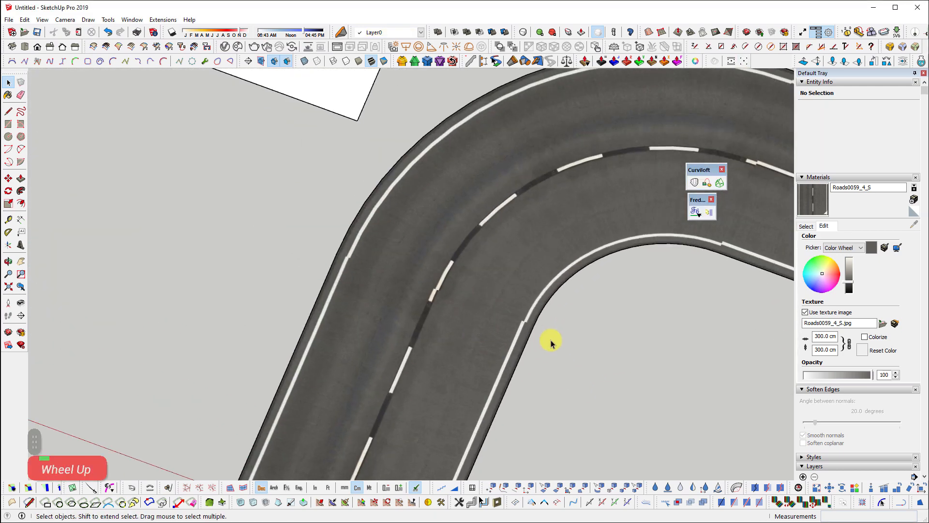
pyautogui.scroll(-3, 593, 353)
pyautogui.middleClick(541, 352)
pyautogui.scroll(2, 602, 194)
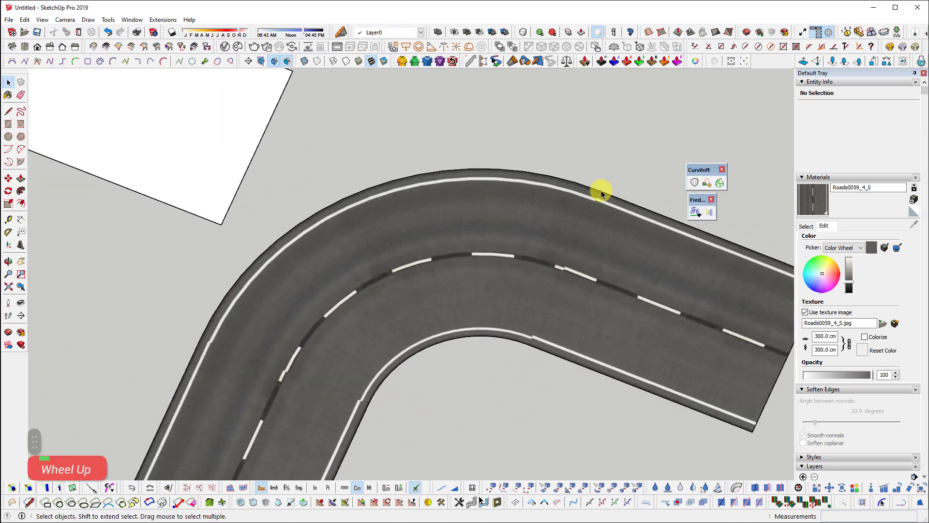
pyautogui.scroll(5, 521, 358)
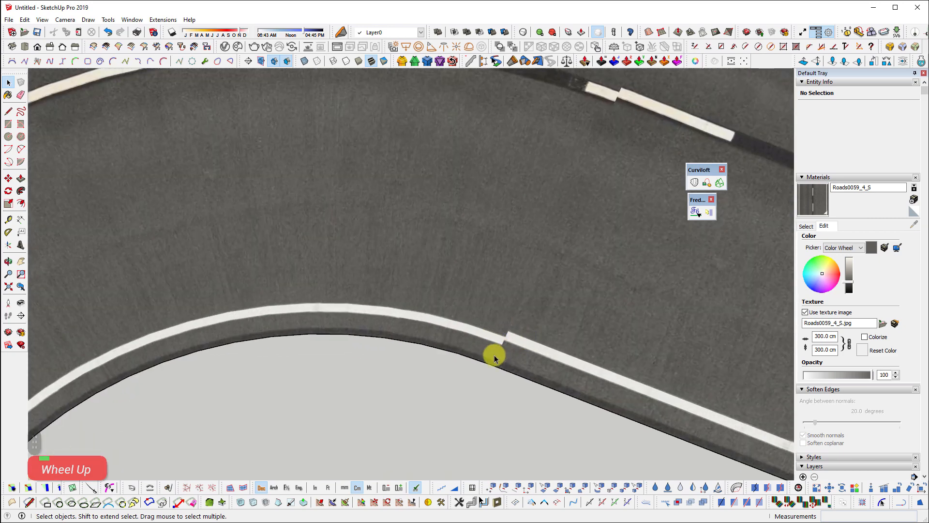
pyautogui.scroll(-4, 495, 358)
pyautogui.hotkey('shift', 't')
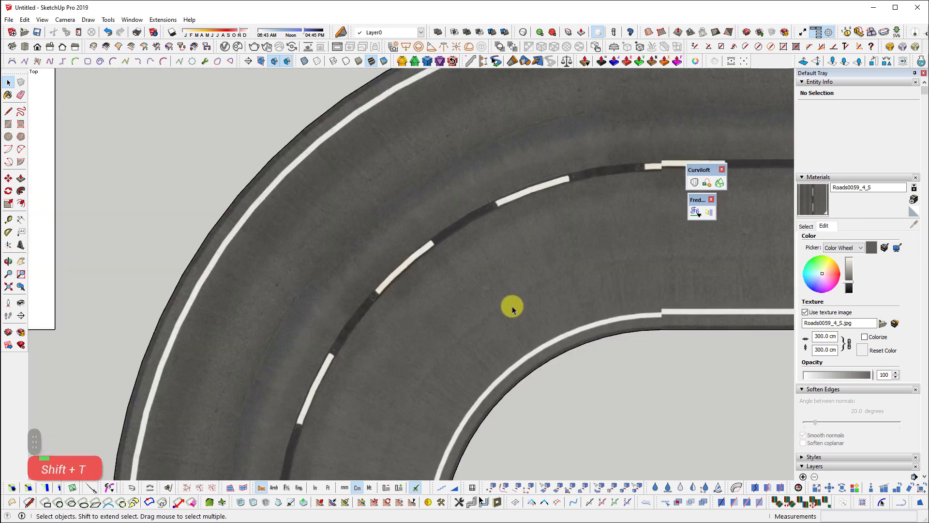
pyautogui.scroll(-3, 513, 309)
pyautogui.keyDown('shift'); pyautogui.moveTo(636, 321); pyautogui.dragTo(545, 339, button='middle'); pyautogui.keyUp('shift')
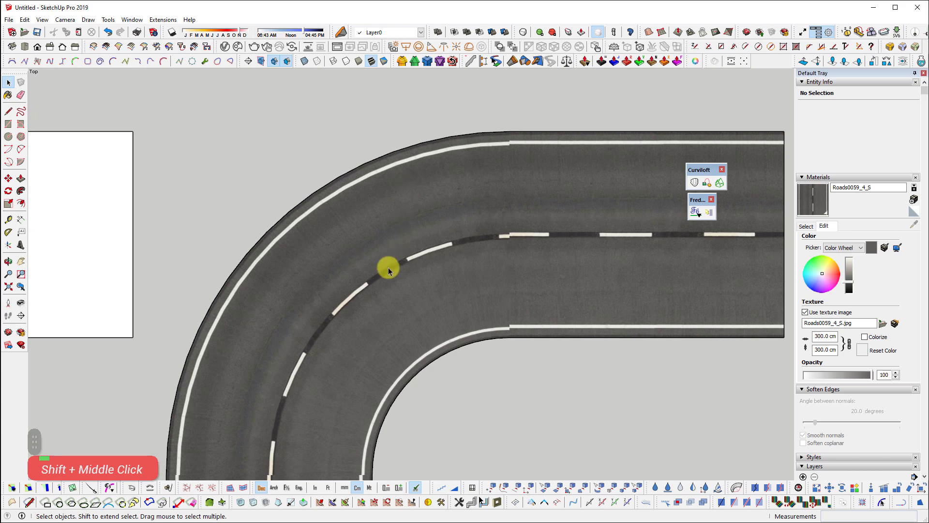
pyautogui.scroll(-3, 389, 271)
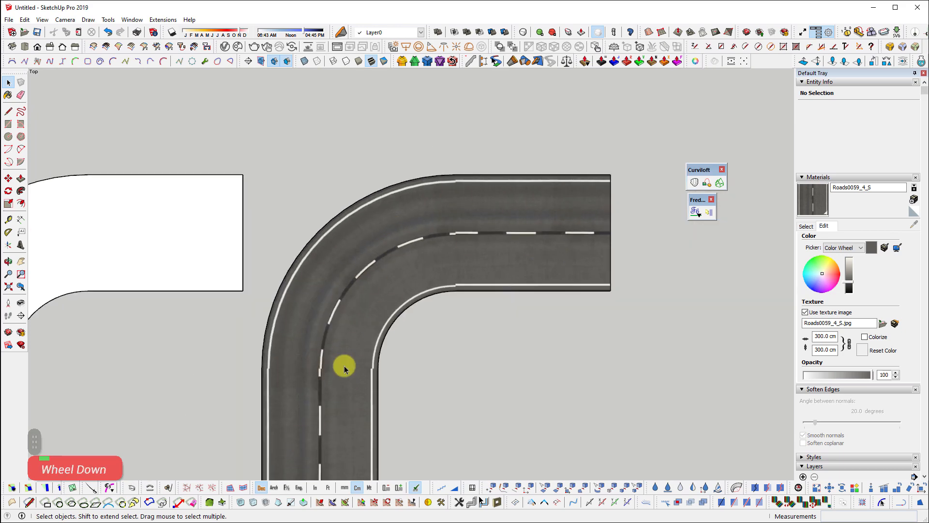
pyautogui.scroll(2, 483, 241)
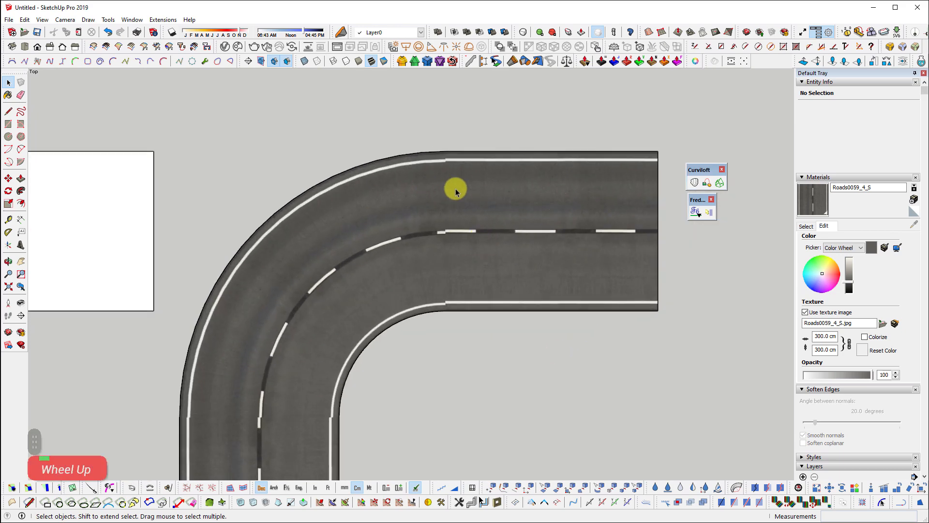
pyautogui.scroll(-2, 362, 311)
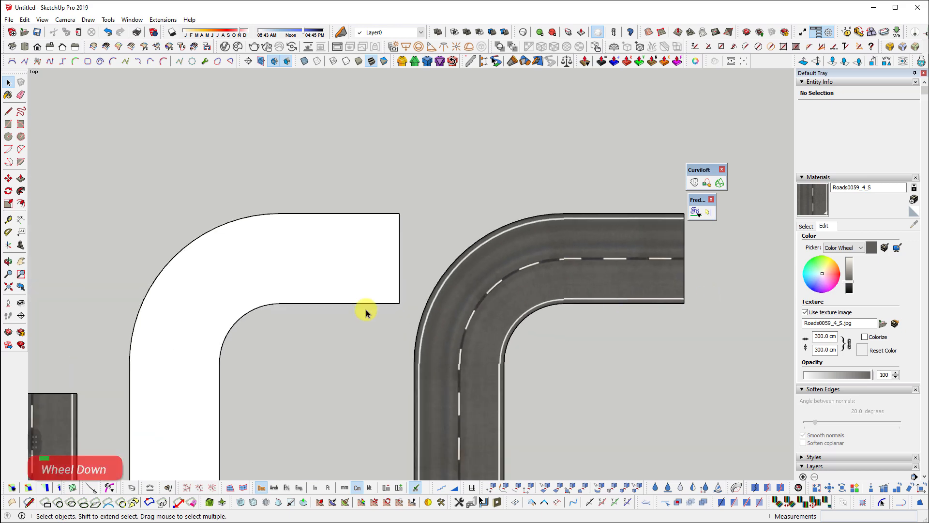
# - Sample Roads0059_4_S from the small textured square and paint the flat curved road face with it
pyautogui.keyDown('shift'); pyautogui.moveTo(270, 237); pyautogui.dragTo(363, 222, button='middle'); pyautogui.keyUp('shift')
pyautogui.press('b')
pyautogui.keyDown('alt'); pyautogui.click(136, 392); pyautogui.keyUp('alt')
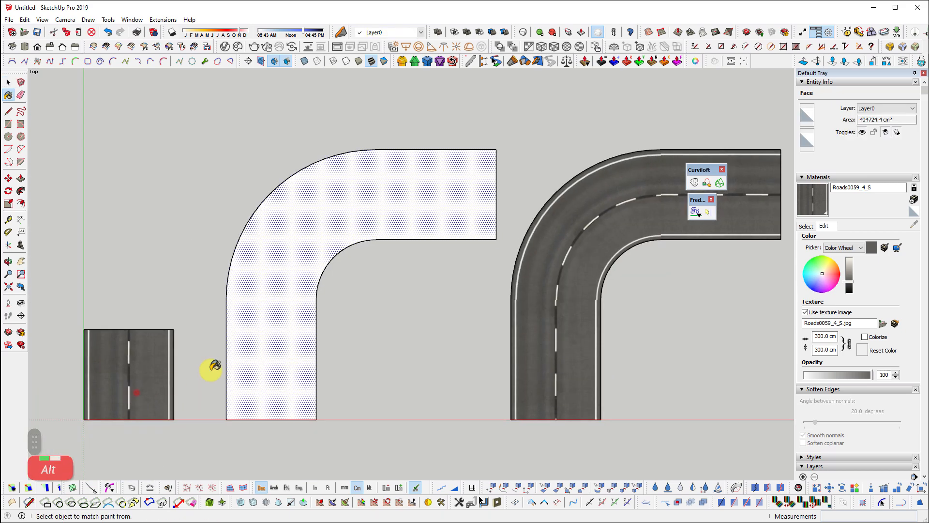
pyautogui.click(251, 355)
pyautogui.press('space')
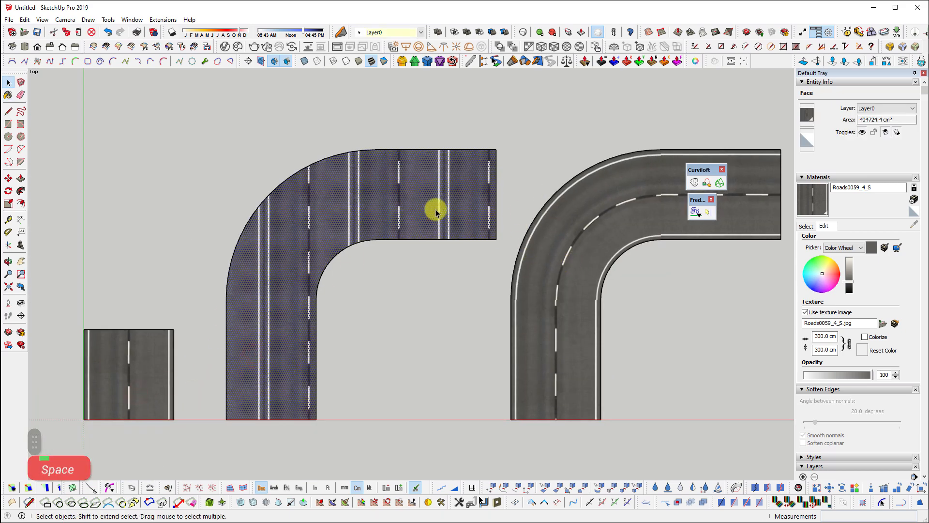
# - Draw a line across the flat road at each end of the bend to split off both straight sections
pyautogui.press('l')
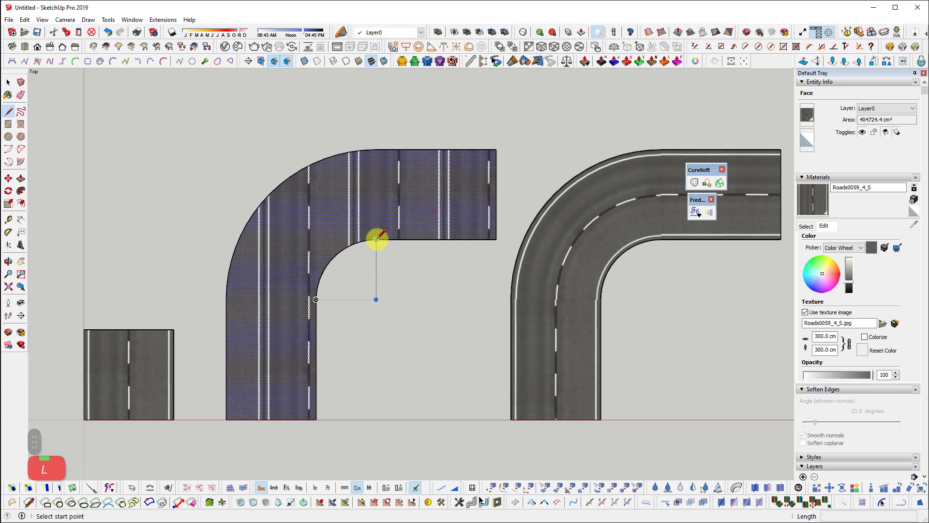
pyautogui.click(376, 149)
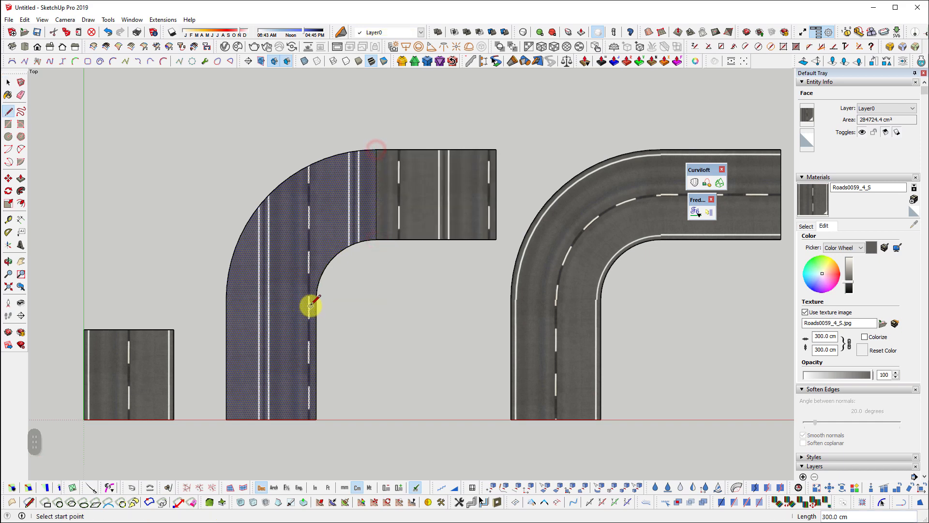
pyautogui.click(316, 299)
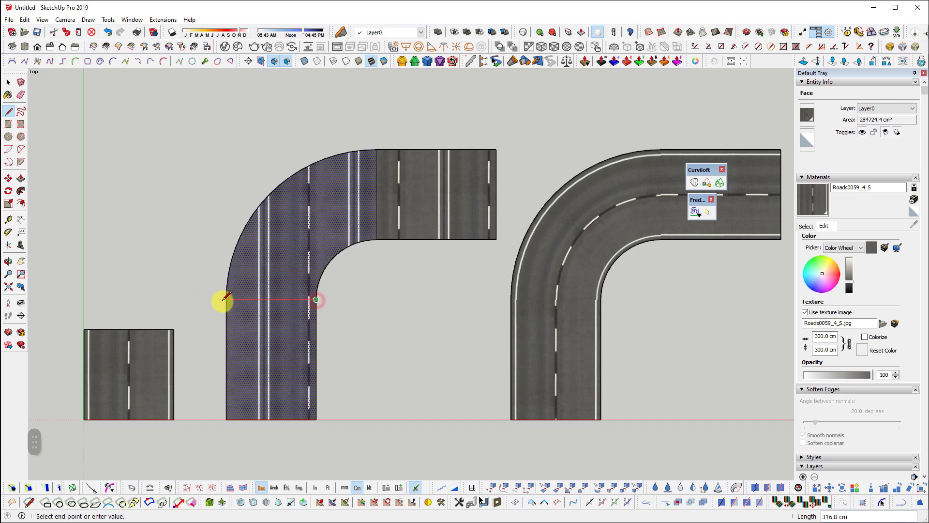
pyautogui.press('space')
# - Rotate the texture on the flat road's horizontal straight section and position it so the lane markings run along and centre on it
pyautogui.click(475, 196)
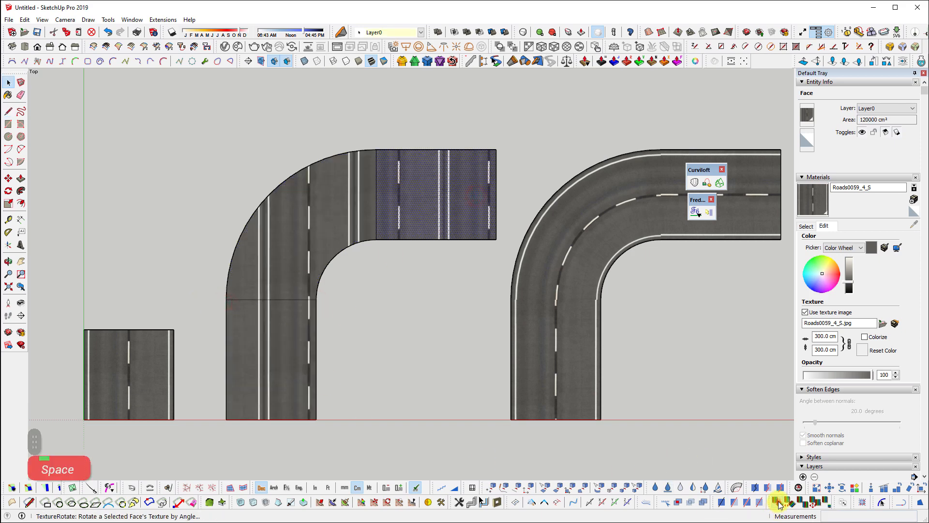
pyautogui.doubleClick(778, 503)
pyautogui.click(440, 276)
pyautogui.rightClick(424, 205)
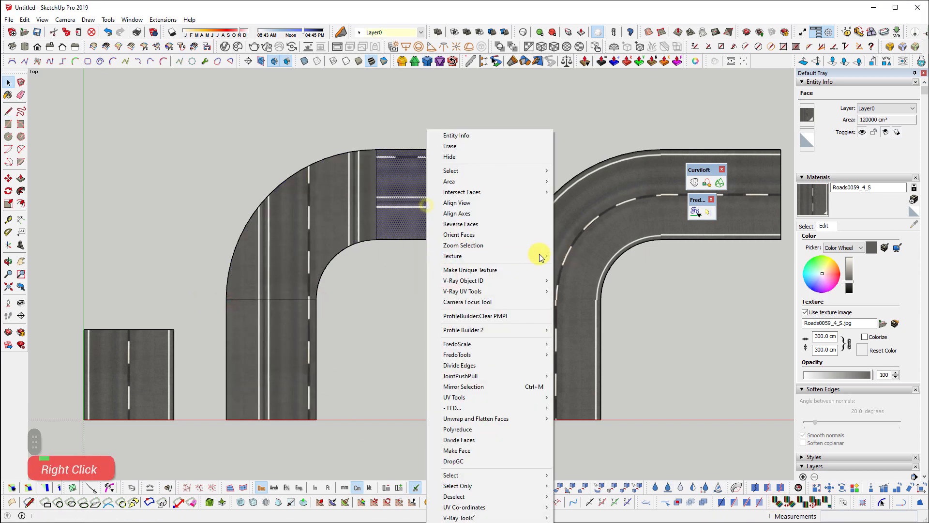
pyautogui.moveTo(541, 257)
pyautogui.click(584, 253)
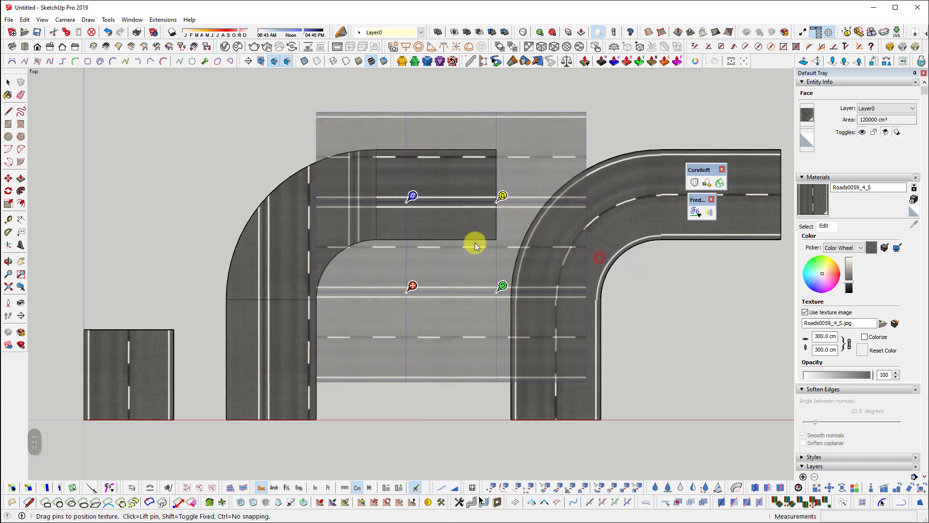
pyautogui.moveTo(411, 288); pyautogui.dragTo(498, 234)
pyautogui.click(461, 365)
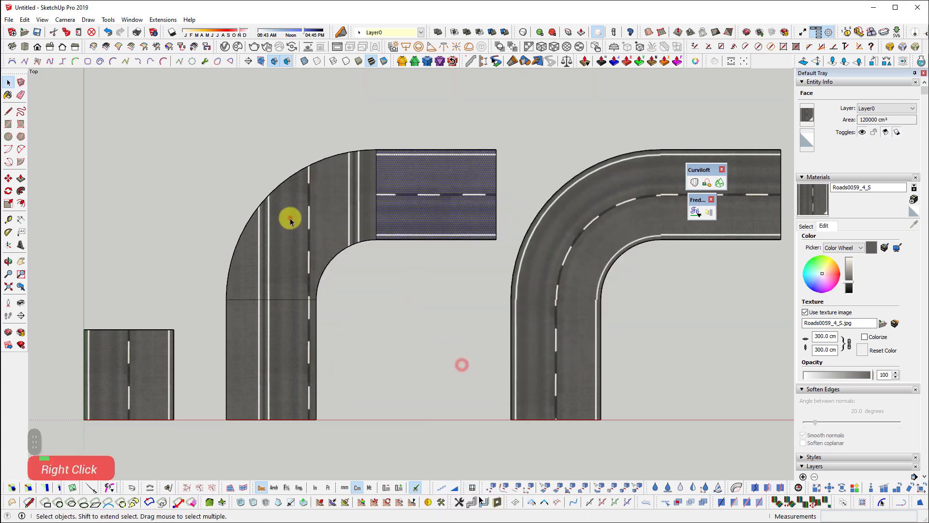
# - Position the texture on the flat road's vertical straight section so its edge lines and dashed centre line fit the road width
pyautogui.rightClick(291, 217)
pyautogui.scroll(2, 292, 223)
pyautogui.keyDown('shift'); pyautogui.moveTo(503, 212); pyautogui.dragTo(491, 124, button='middle'); pyautogui.keyUp('shift')
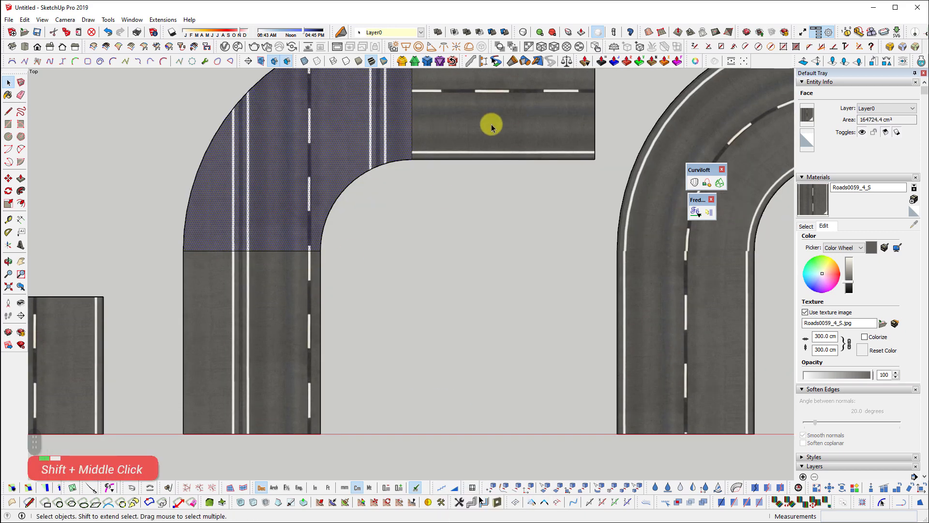
pyautogui.click(256, 311)
pyautogui.rightClick(258, 311)
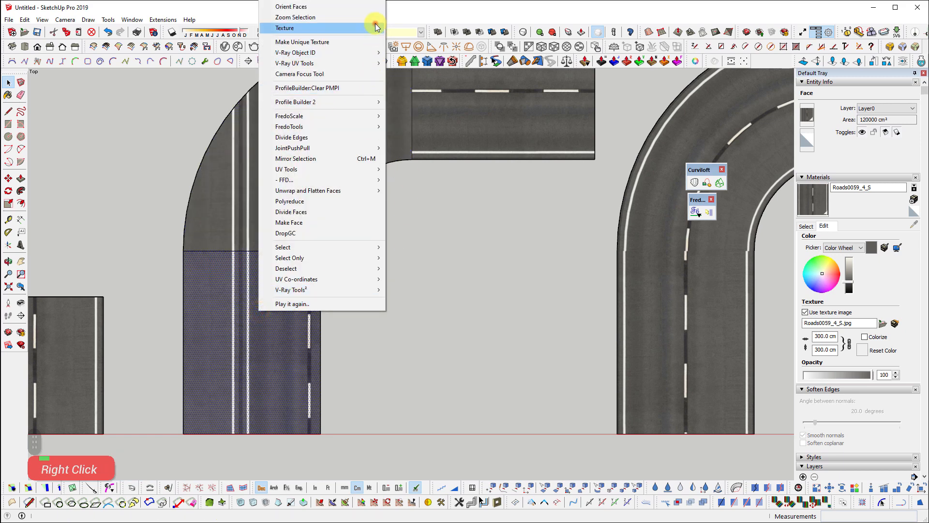
pyautogui.moveTo(375, 28)
pyautogui.doubleClick(408, 28)
pyautogui.moveTo(240, 423); pyautogui.dragTo(327, 428)
pyautogui.rightClick(355, 408)
pyautogui.click(369, 413)
pyautogui.click(362, 332)
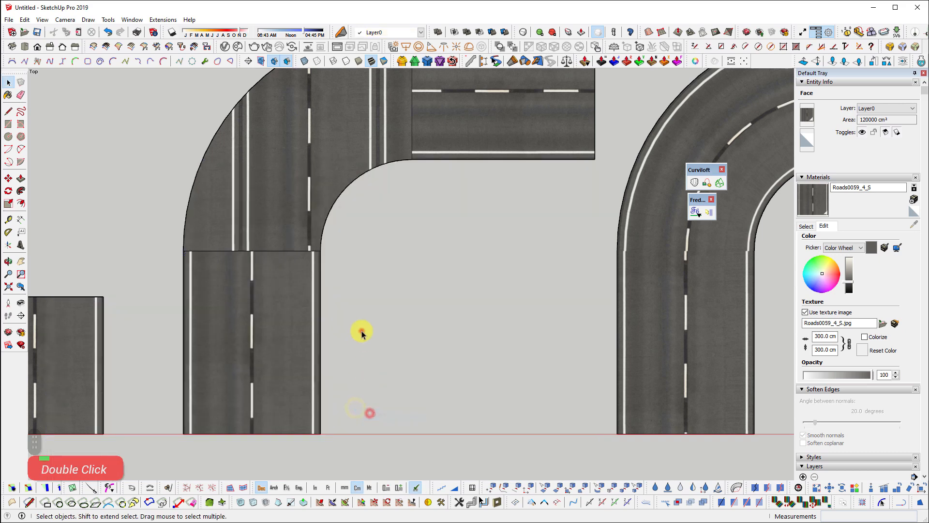
# - Rotate the road texture on the flat bend face diagonally so its markings run between the two straight sections
pyautogui.keyDown('shift'); pyautogui.moveTo(295, 199); pyautogui.dragTo(264, 327, button='middle'); pyautogui.keyUp('shift')
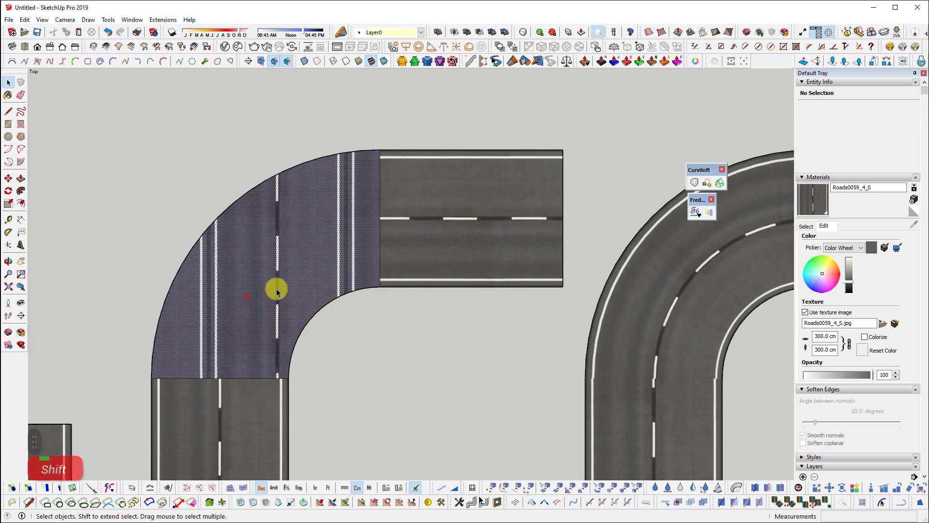
pyautogui.rightClick(306, 268)
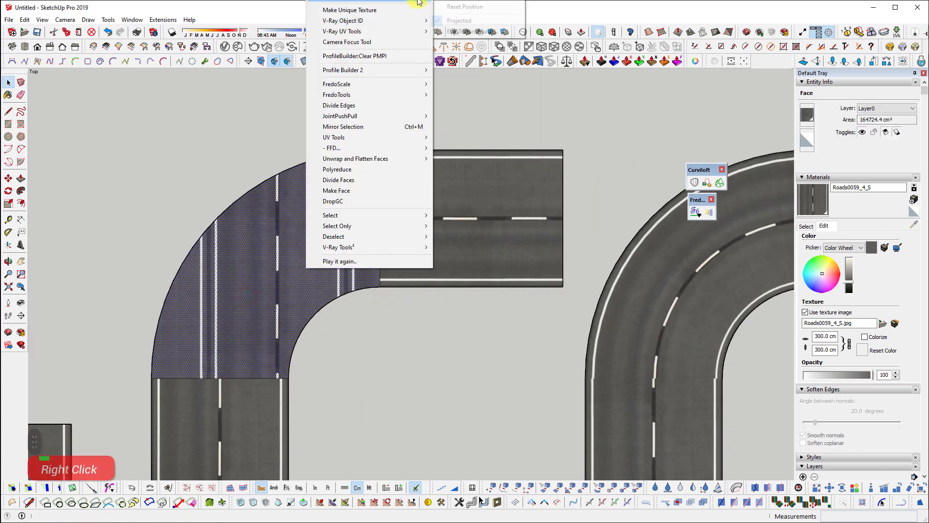
pyautogui.click(457, 6)
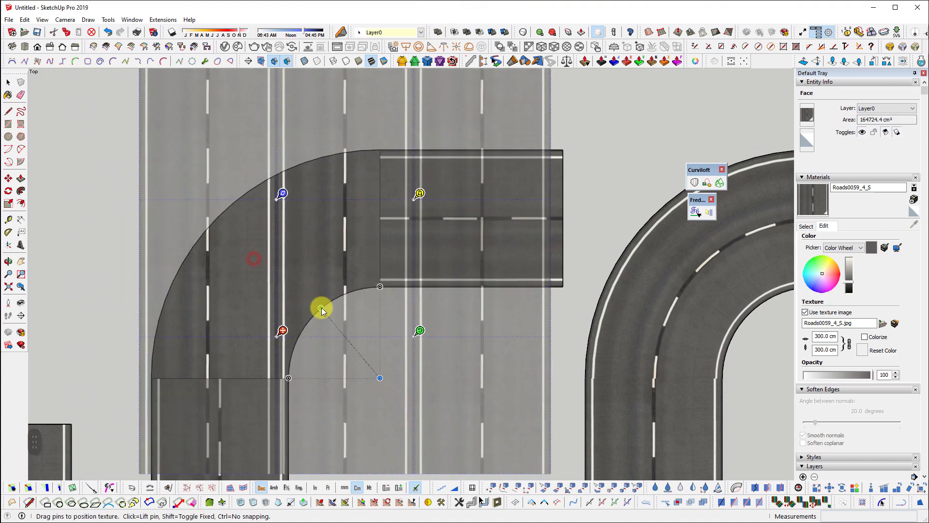
pyautogui.moveTo(419, 332); pyautogui.dragTo(373, 409)
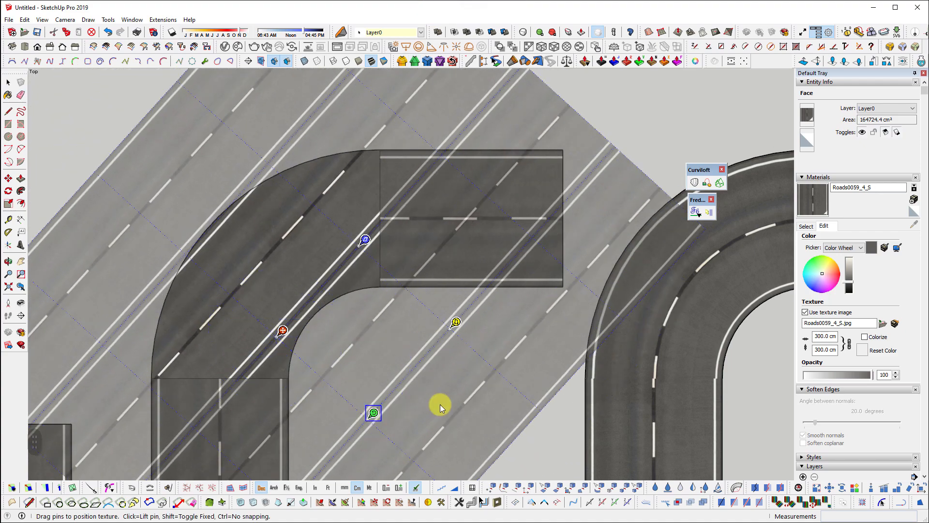
pyautogui.click(542, 422)
pyautogui.scroll(-2, 501, 347)
pyautogui.keyDown('shift'); pyautogui.moveTo(463, 342); pyautogui.dragTo(320, 319, button='middle'); pyautogui.keyUp('shift')
pyautogui.click(589, 349)
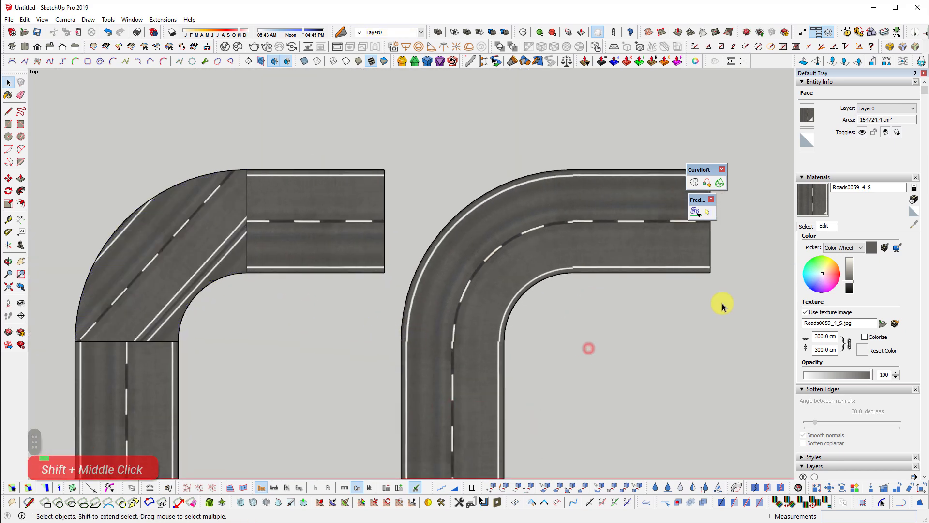
# - Inspect the lofted road's centre and edge lines up close at the joint between the bend and the horizontal straight section
pyautogui.keyDown('shift'); pyautogui.moveTo(722, 302); pyautogui.dragTo(627, 293, button='middle'); pyautogui.keyUp('shift')
pyautogui.scroll(2, 681, 206)
pyautogui.click(695, 211)
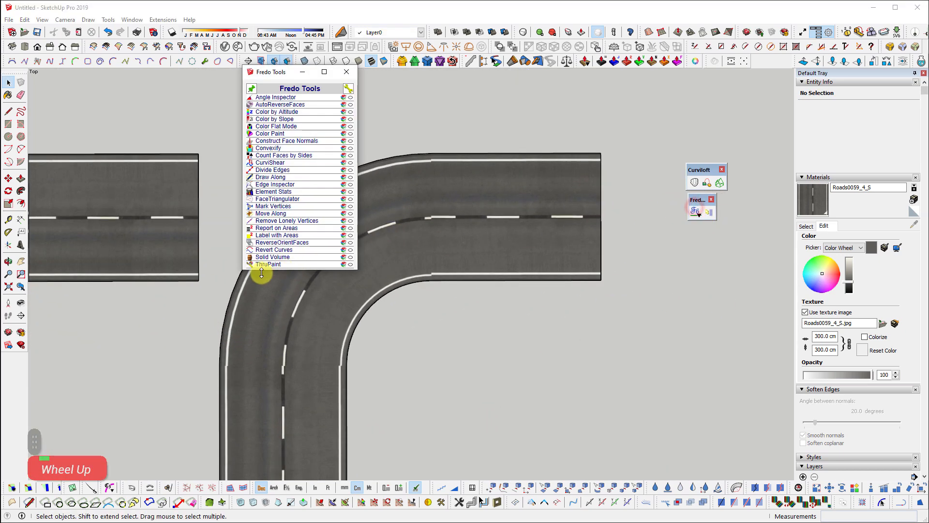
pyautogui.click(346, 72)
pyautogui.scroll(-2, 270, 348)
pyautogui.scroll(3, 474, 182)
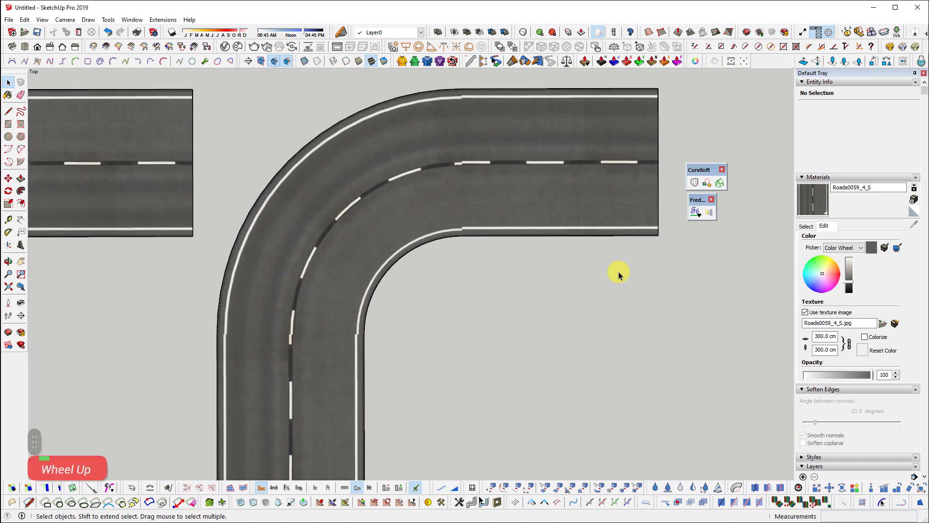
pyautogui.keyDown('shift'); pyautogui.moveTo(419, 244); pyautogui.dragTo(506, 236, button='middle'); pyautogui.keyUp('shift')
pyautogui.scroll(2, 481, 239)
pyautogui.scroll(2, 501, 335)
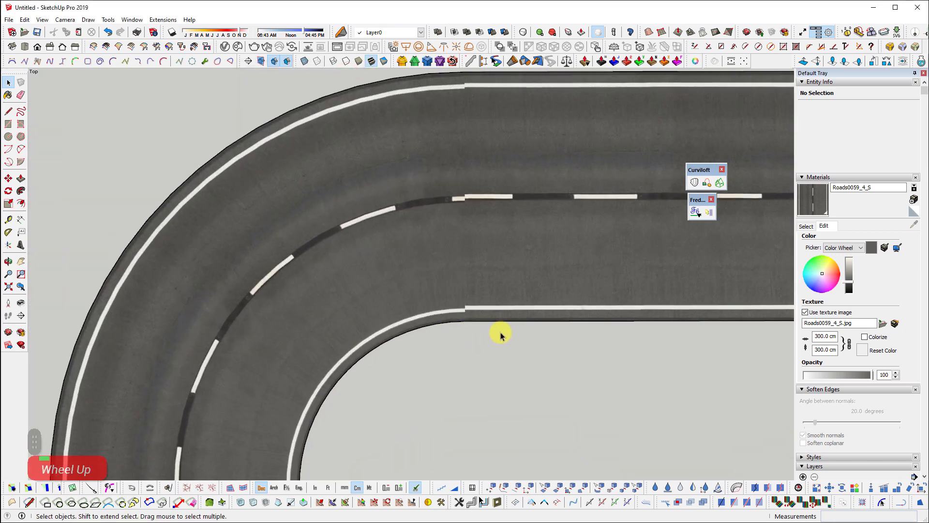
pyautogui.scroll(3, 438, 305)
pyautogui.keyDown('shift'); pyautogui.moveTo(438, 295); pyautogui.dragTo(431, 346, button='middle'); pyautogui.keyUp('shift')
pyautogui.keyDown('shift'); pyautogui.scroll(2, 416, 300); pyautogui.keyUp('shift')
# - Enter the lofted road group, turn on hidden geometry and select the inner face strip of the straight section beside the bend
pyautogui.rightClick(410, 269)
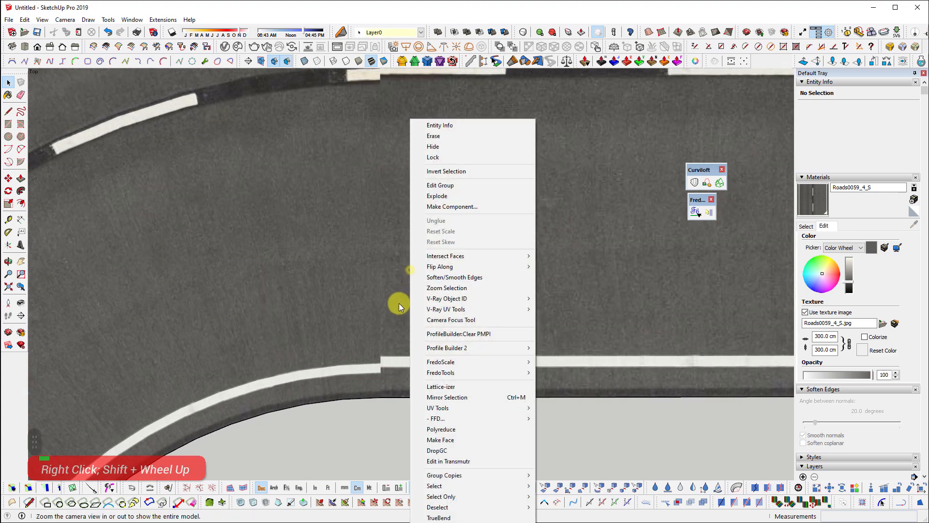
pyautogui.click(399, 306)
pyautogui.scroll(-3, 477, 272)
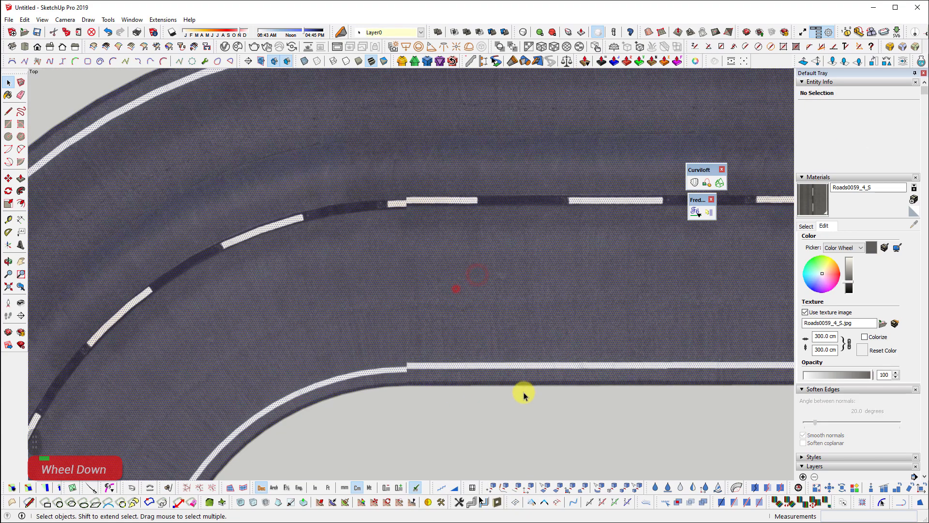
pyautogui.moveTo(524, 396); pyautogui.dragTo(451, 272, button='middle')
pyautogui.keyDown('shift'); pyautogui.click(456, 277); pyautogui.keyUp('shift')
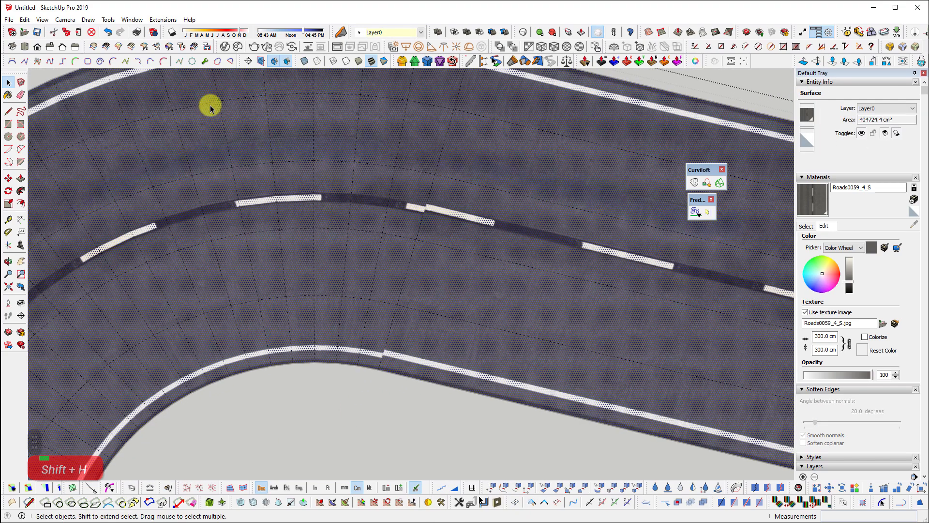
pyautogui.click(42, 19)
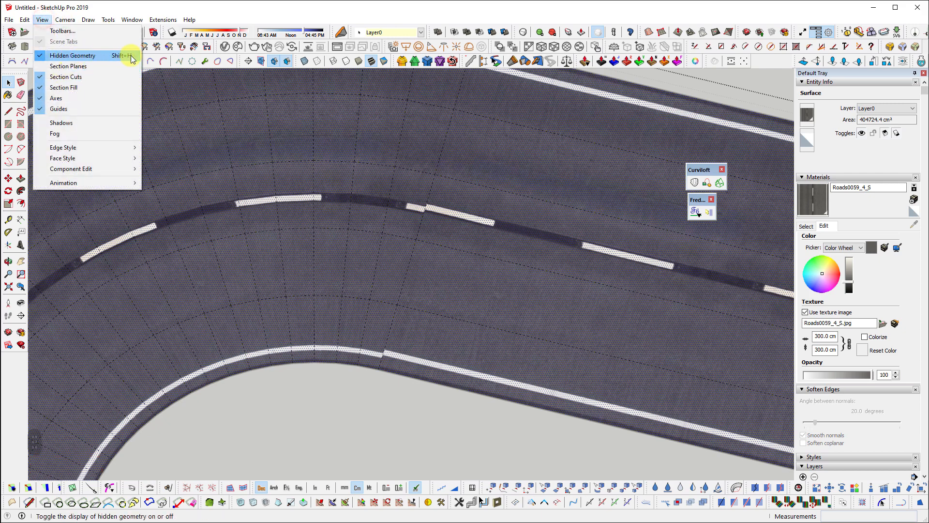
pyautogui.click(414, 322)
# - Erase the hidden lengthwise edges in both straight sections of the lofted road so each becomes a single face
pyautogui.scroll(2, 427, 241)
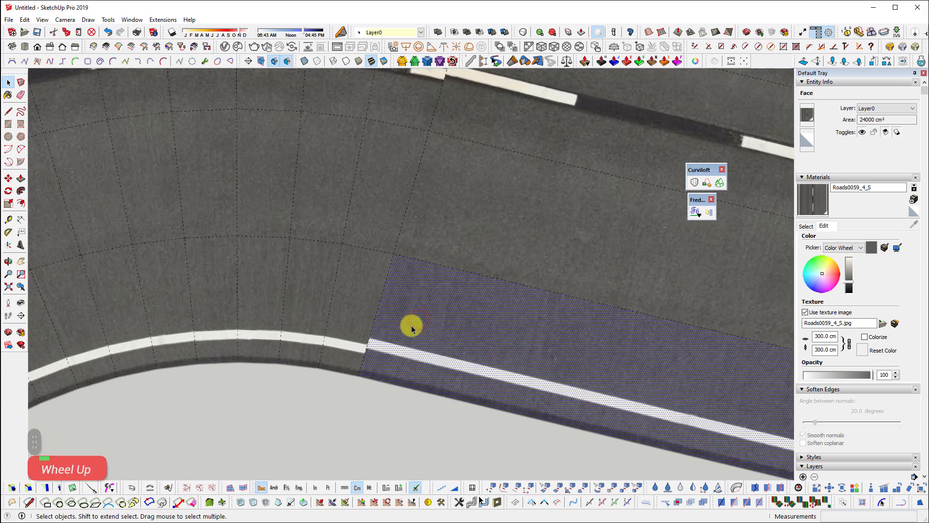
pyautogui.scroll(-2, 408, 326)
pyautogui.scroll(-2, 381, 337)
pyautogui.scroll(1, 445, 367)
pyautogui.hotkey('shift', 'e')
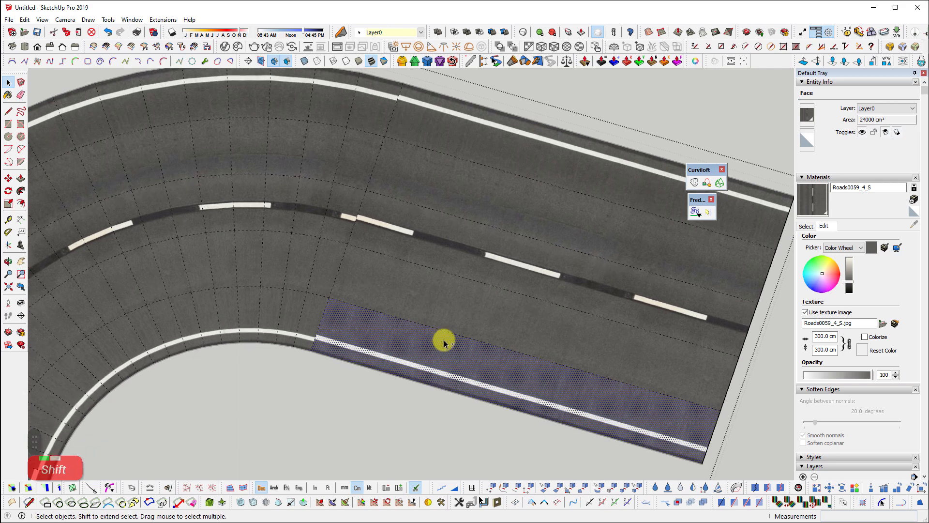
pyautogui.click(444, 335)
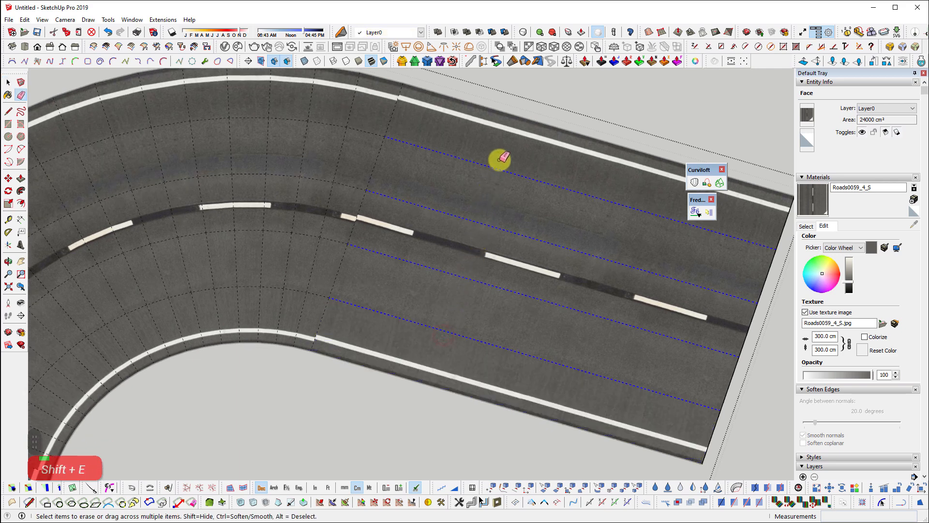
pyautogui.scroll(-3, 388, 251)
pyautogui.keyDown('shift'); pyautogui.moveTo(307, 276); pyautogui.dragTo(281, 342, button='middle'); pyautogui.keyUp('shift')
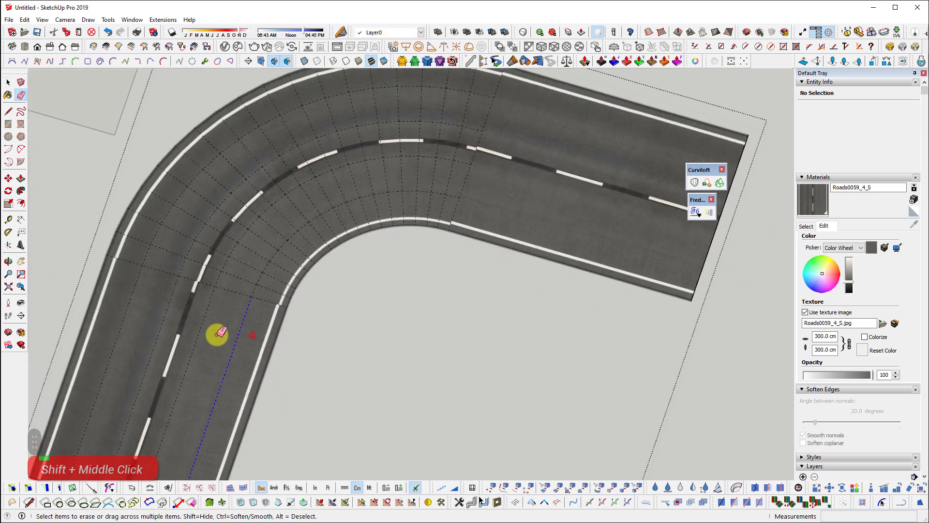
# - Reposition the texture on the lofted road's first straight section so its lane markings meet those of the bend
pyautogui.scroll(3, 483, 187)
pyautogui.press('space')
pyautogui.rightClick(473, 224)
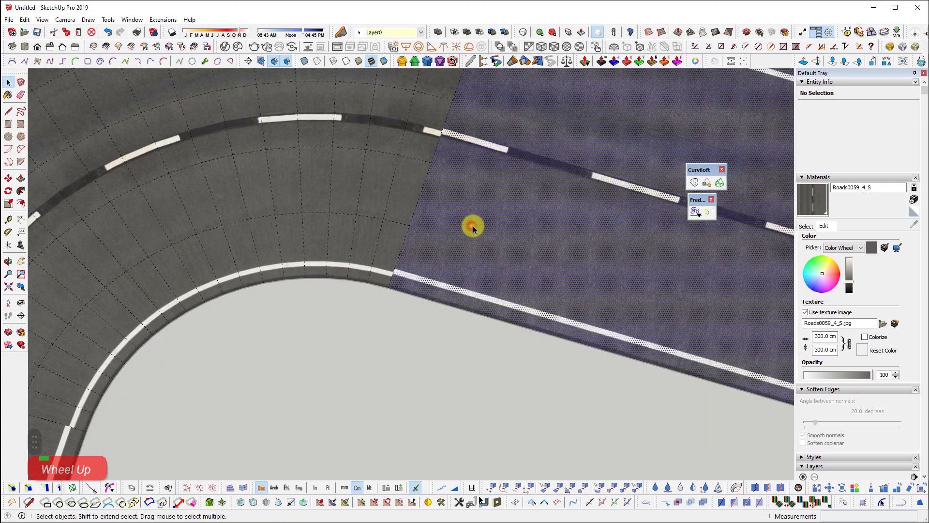
pyautogui.moveTo(568, 252)
pyautogui.click(622, 251)
pyautogui.scroll(5, 427, 236)
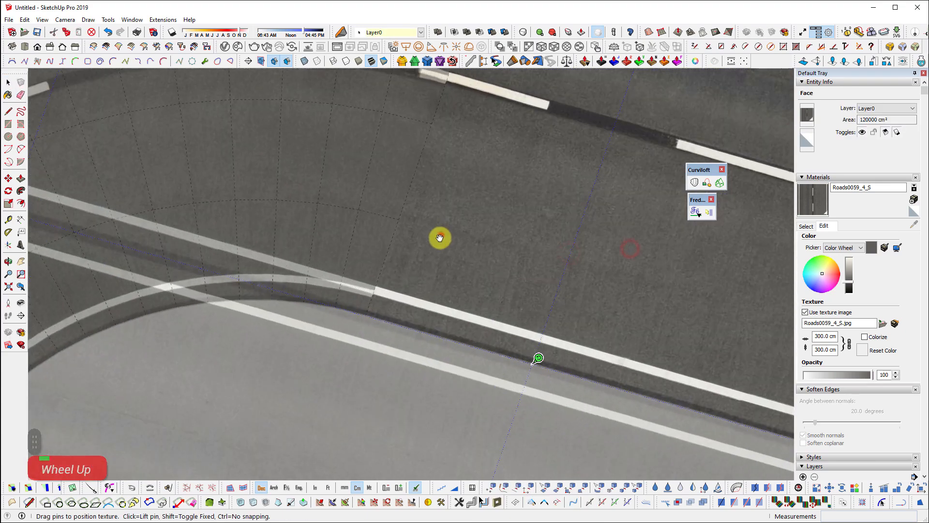
pyautogui.rightClick(441, 248)
pyautogui.click(463, 255)
pyautogui.scroll(-3, 552, 259)
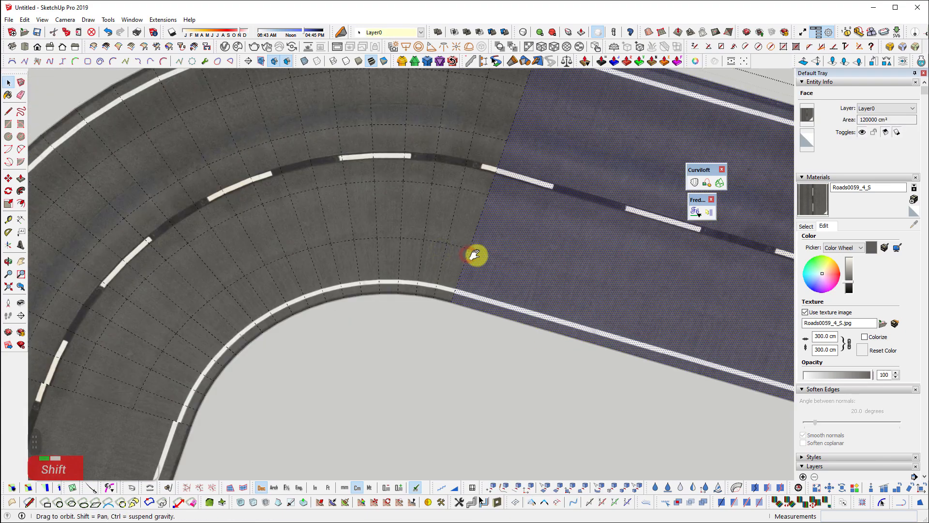
# - Fine-tune the texture position on that same straight section to close the remaining offset at the bend joint
pyautogui.keyDown('shift'); pyautogui.moveTo(472, 255); pyautogui.dragTo(466, 343, button='middle'); pyautogui.keyUp('shift')
pyautogui.rightClick(501, 342)
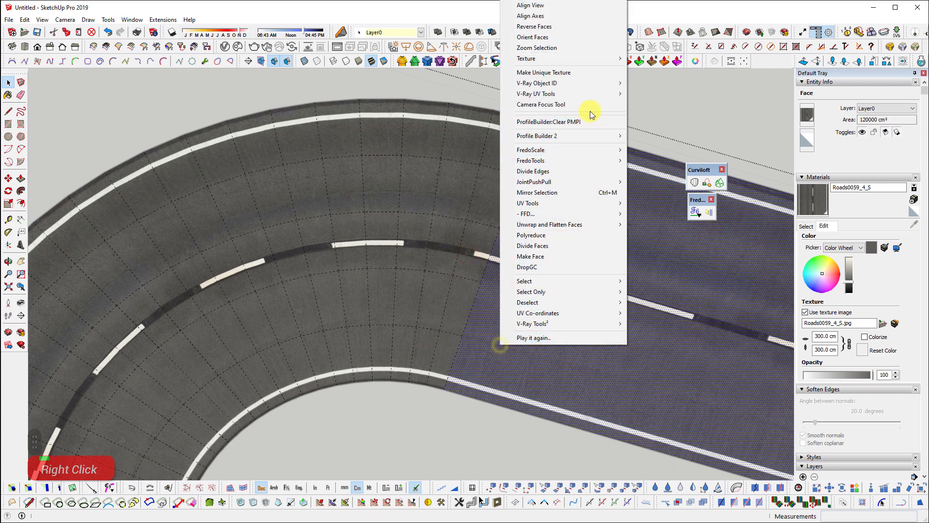
pyautogui.moveTo(609, 63)
pyautogui.click(651, 62)
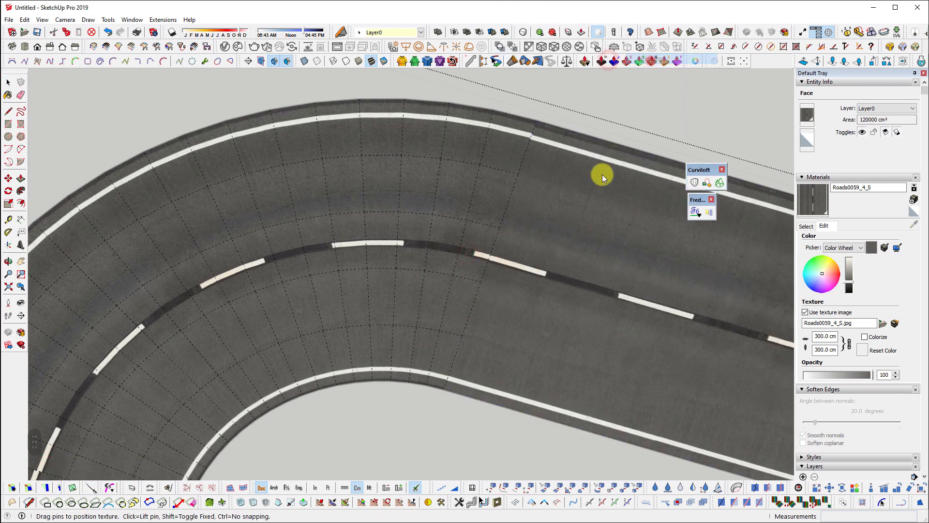
pyautogui.scroll(5, 598, 194)
pyautogui.rightClick(595, 195)
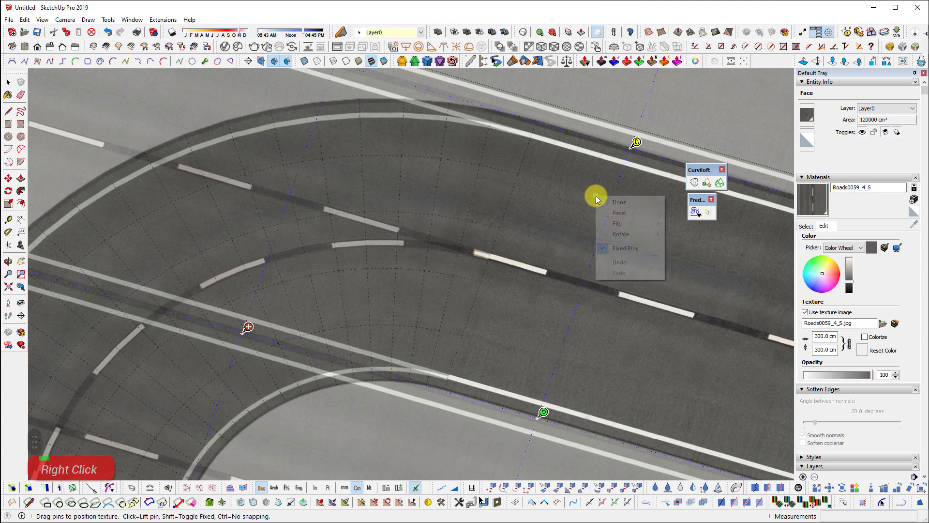
pyautogui.click(602, 200)
# - Reposition the texture on the lofted road's other straight section to match the bend's lane markings, and turn off hidden geometry
pyautogui.keyDown('shift'); pyautogui.moveTo(459, 358); pyautogui.dragTo(369, 379, button='middle'); pyautogui.keyUp('shift')
pyautogui.rightClick(276, 387)
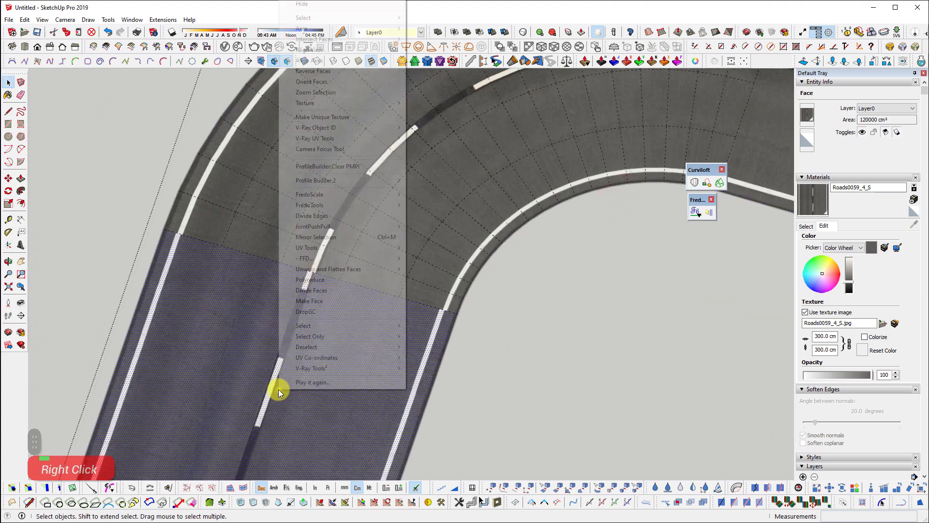
pyautogui.moveTo(351, 103)
pyautogui.doubleClick(426, 100)
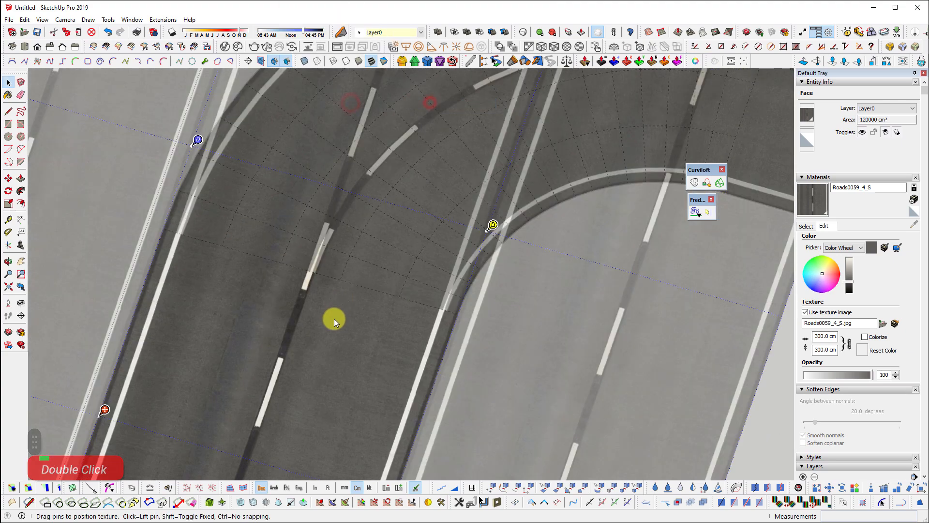
pyautogui.rightClick(336, 317)
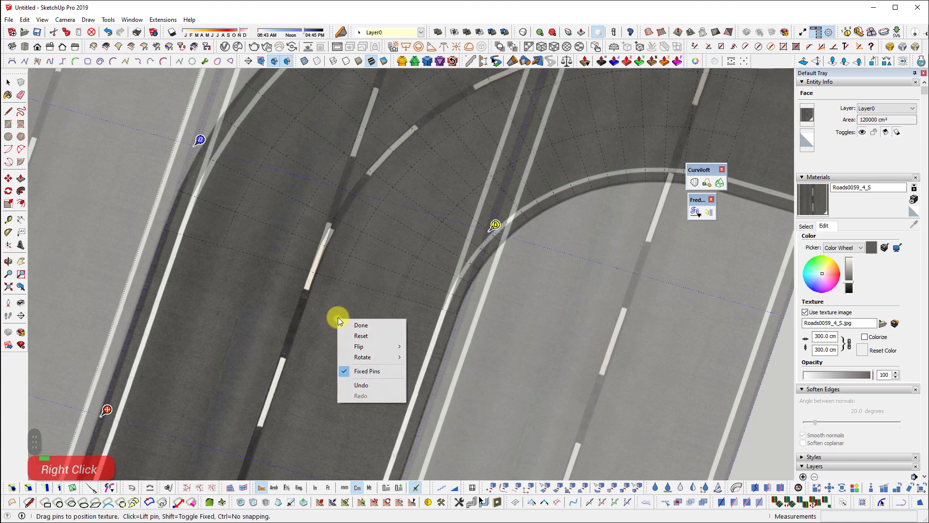
pyautogui.click(346, 324)
pyautogui.click(545, 332)
pyautogui.scroll(-3, 295, 328)
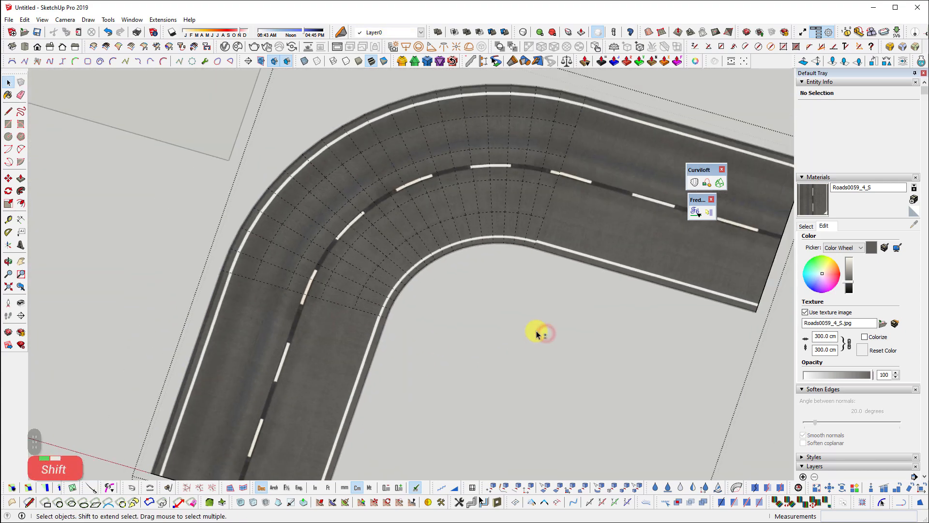
pyautogui.hotkey('shift', 'h')
# - Examine the lane markings along the lofted road from several angles and in top view, comparing them with the flat-face road
pyautogui.scroll(-3, 296, 324)
pyautogui.scroll(-2, 490, 218)
pyautogui.scroll(3, 251, 326)
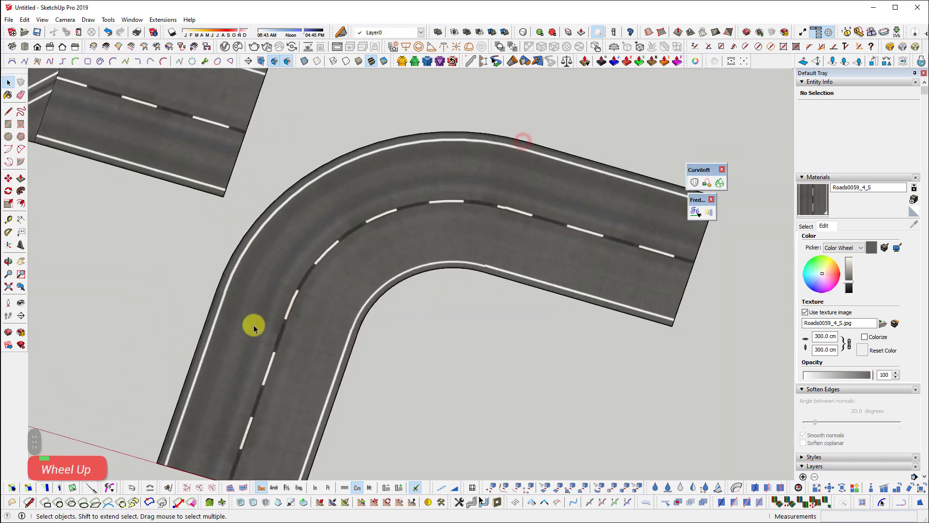
pyautogui.moveTo(251, 326); pyautogui.dragTo(387, 321, button='middle')
pyautogui.scroll(-2, 312, 237)
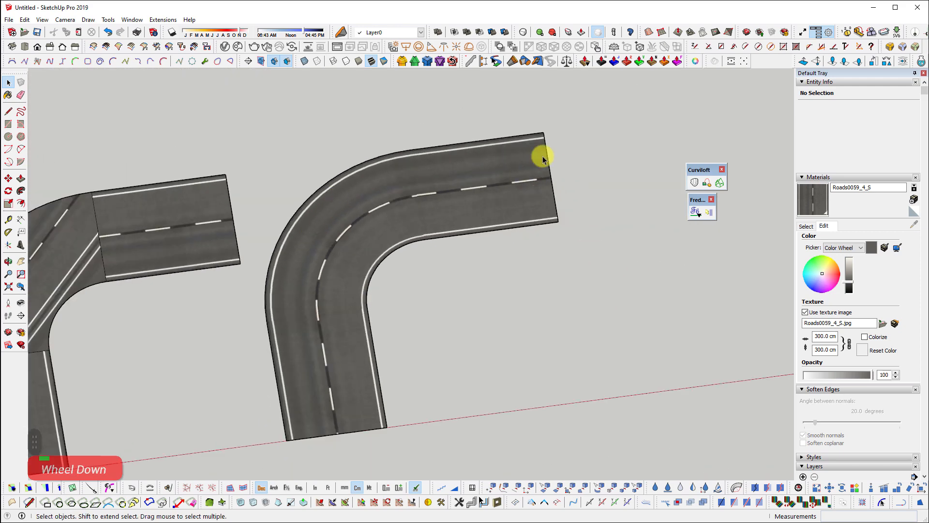
pyautogui.moveTo(605, 240); pyautogui.dragTo(502, 249, button='middle')
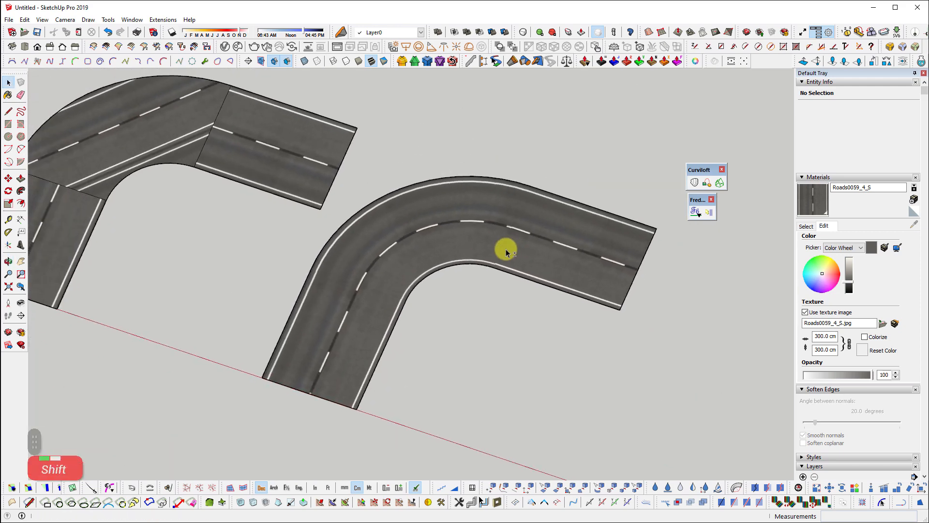
pyautogui.scroll(-2, 556, 265)
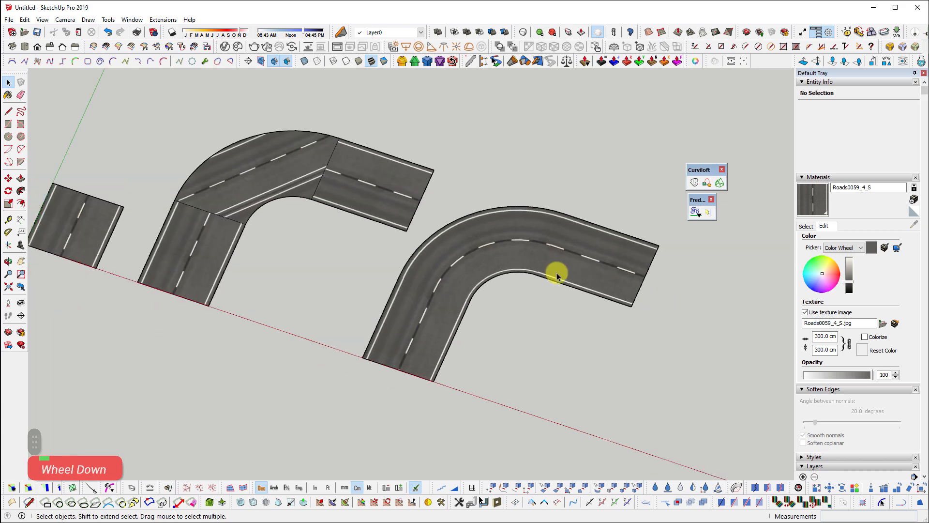
pyautogui.scroll(4, 540, 292)
pyautogui.keyDown('shift'); pyautogui.scroll(2, 473, 266); pyautogui.keyUp('shift')
pyautogui.scroll(-2, 566, 292)
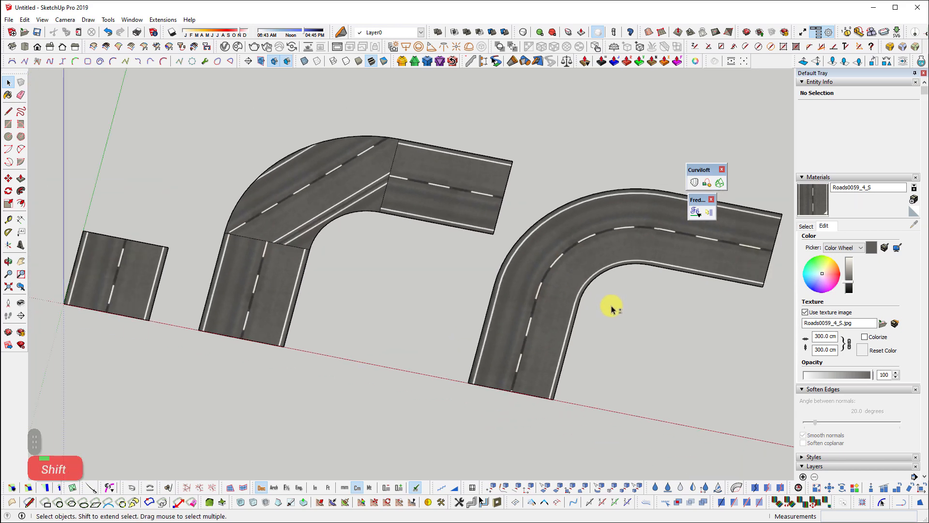
pyautogui.hotkey('shift', 't')
pyautogui.keyDown('shift'); pyautogui.moveTo(670, 295); pyautogui.dragTo(429, 290, button='middle'); pyautogui.keyUp('shift')
pyautogui.click(806, 226)
pyautogui.keyDown('shift'); pyautogui.moveTo(668, 302); pyautogui.dragTo(473, 307, button='middle'); pyautogui.keyUp('shift')
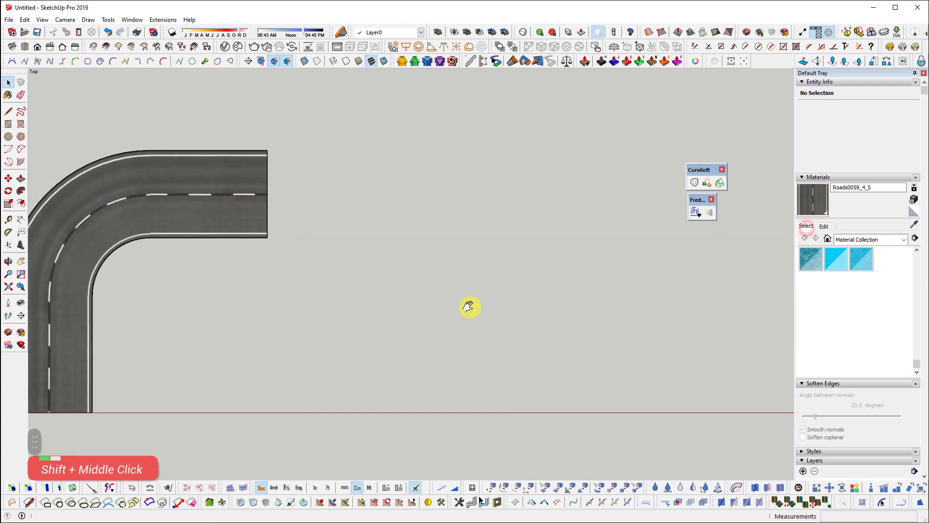
pyautogui.keyDown('shift'); pyautogui.moveTo(321, 297); pyautogui.dragTo(354, 286, button='middle'); pyautogui.keyUp('shift')
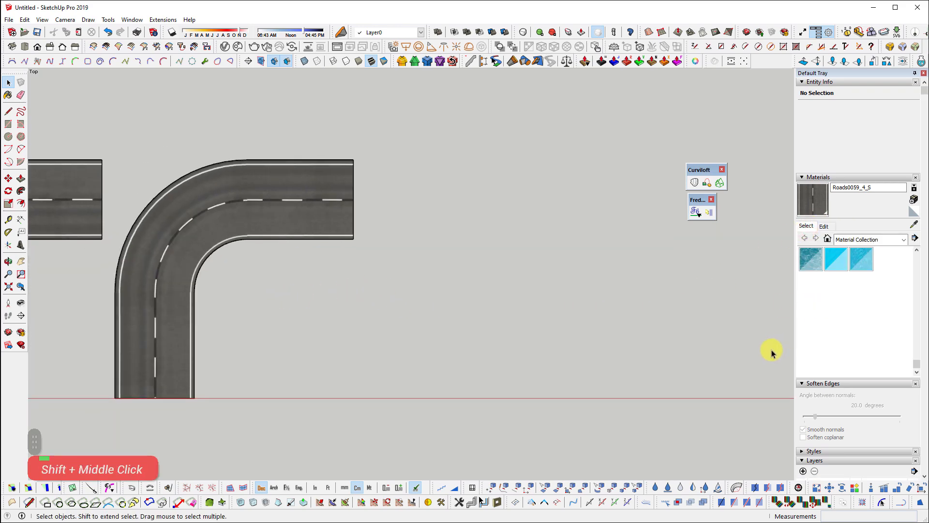
pyautogui.moveTo(497, 358); pyautogui.dragTo(516, 272, button='middle')
pyautogui.scroll(2, 737, 306)
# - Browse the Material Collection library and pick the KAYU 5 wood material
pyautogui.click(830, 226)
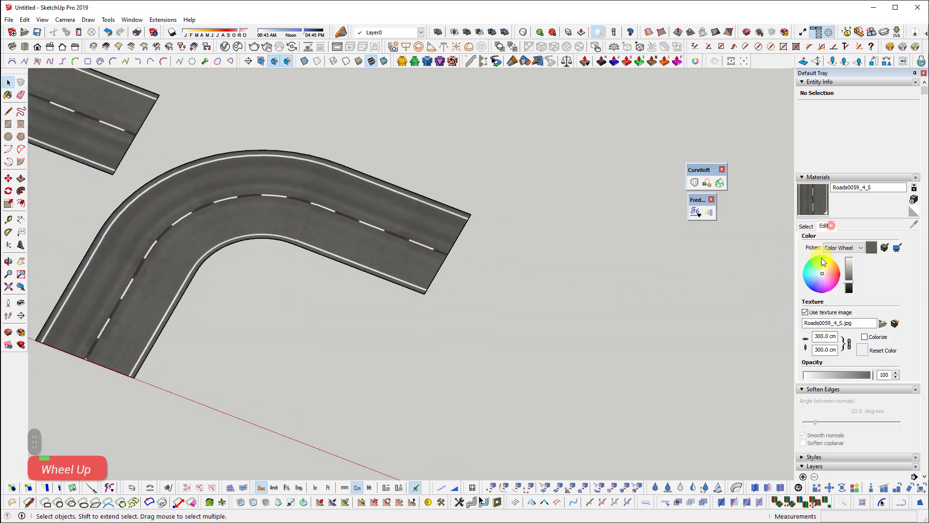
pyautogui.scroll(-5, 823, 206)
pyautogui.scroll(5, 821, 198)
pyautogui.doubleClick(810, 166)
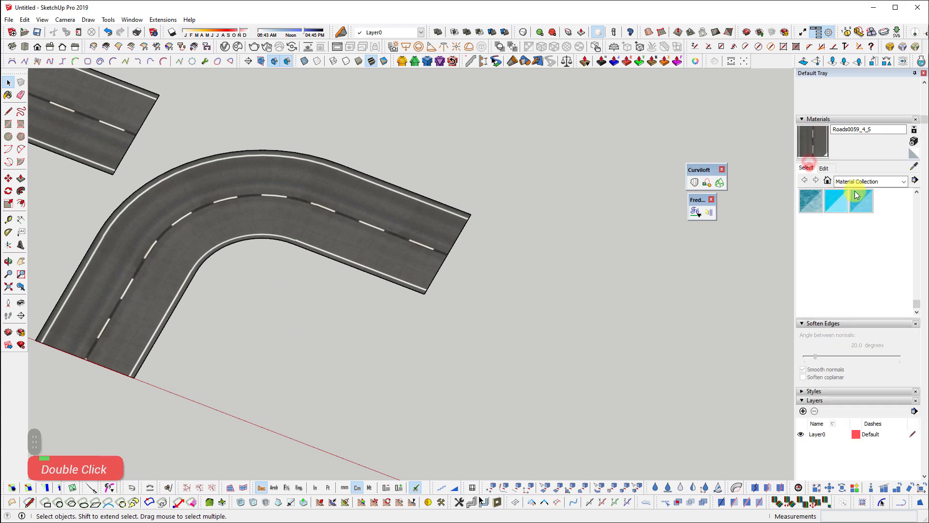
pyautogui.click(866, 181)
pyautogui.scroll(-1, 884, 311)
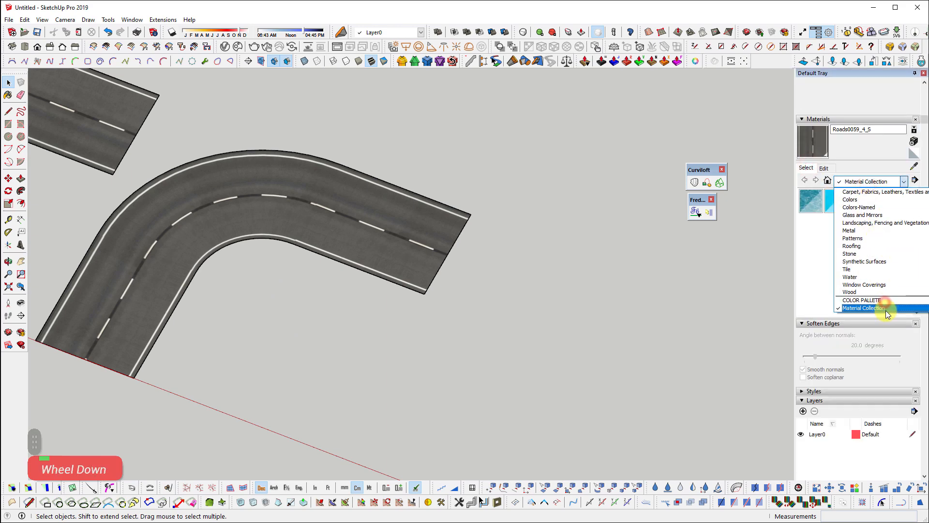
pyautogui.click(884, 308)
pyautogui.scroll(2, 873, 262)
pyautogui.scroll(-6, 874, 261)
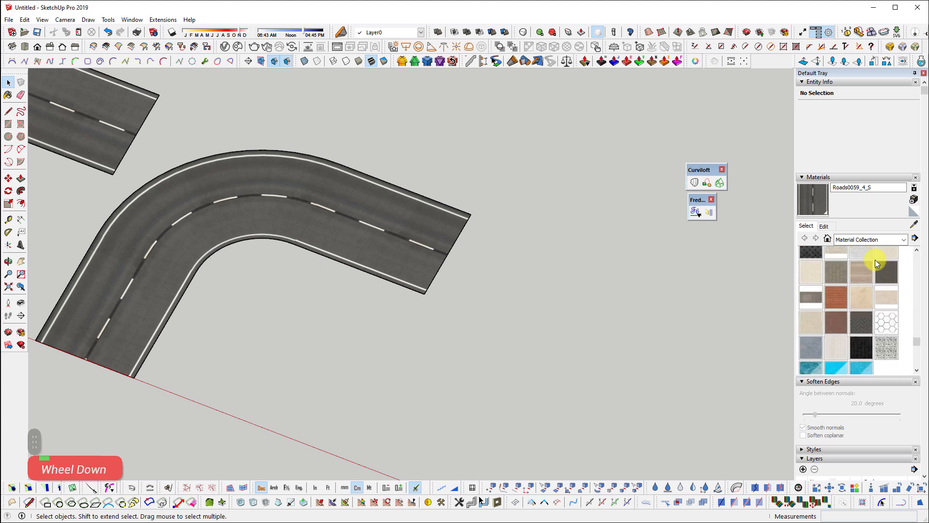
pyautogui.scroll(1, 879, 275)
pyautogui.scroll(3, 878, 276)
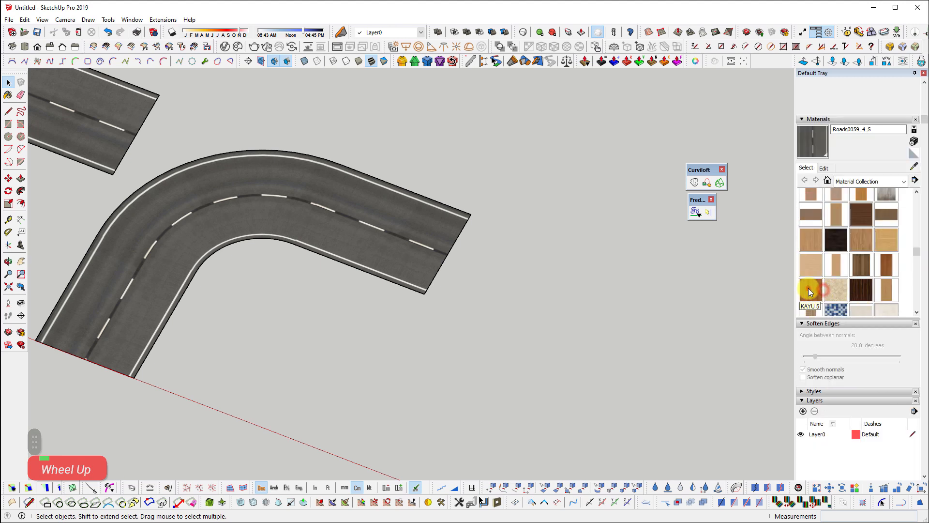
pyautogui.click(809, 291)
# - Enter the lofted road group, select its whole surface and paint it with KAYU 5
pyautogui.keyDown('shift'); pyautogui.moveTo(181, 319); pyautogui.dragTo(359, 331, button='middle'); pyautogui.keyUp('shift')
pyautogui.press('space')
pyautogui.scroll(2, 363, 334)
pyautogui.doubleClick(307, 311)
pyautogui.click(269, 285)
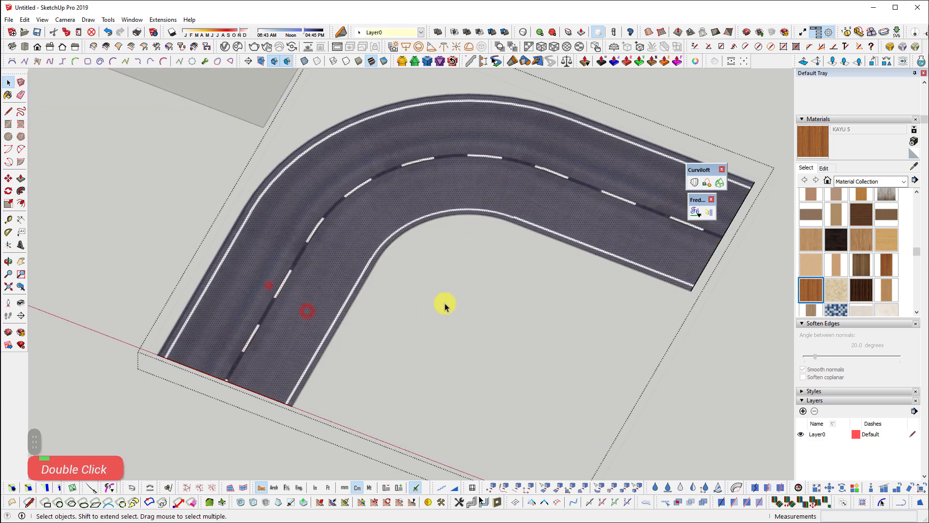
pyautogui.press('b')
pyautogui.keyDown('shift'); pyautogui.click(279, 317); pyautogui.keyUp('shift')
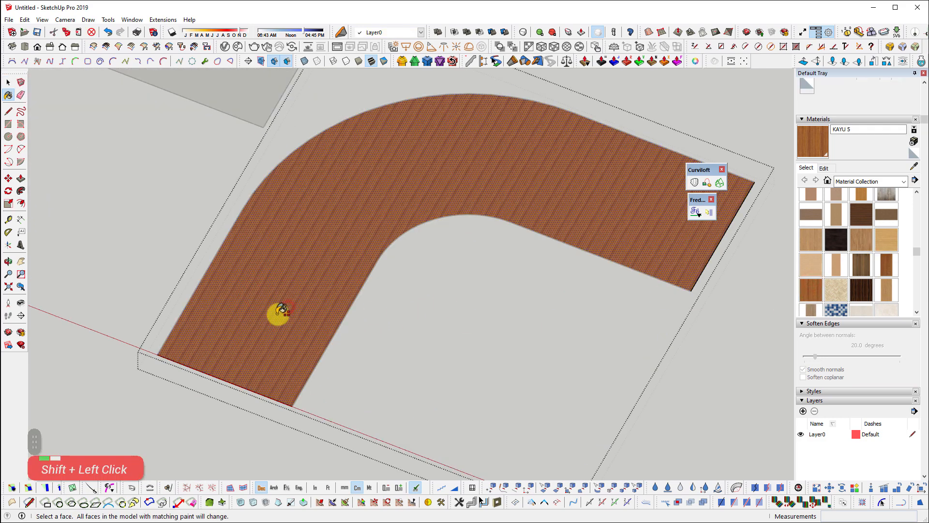
pyautogui.moveTo(425, 251)
pyautogui.keyDown('shift'); pyautogui.mouseDown(button='middle')
pyautogui.moveTo(435, 207)
pyautogui.moveTo(518, 297)
pyautogui.mouseUp(button='middle'); pyautogui.keyUp('shift')
pyautogui.scroll(-2, 519, 297)
pyautogui.press('space')
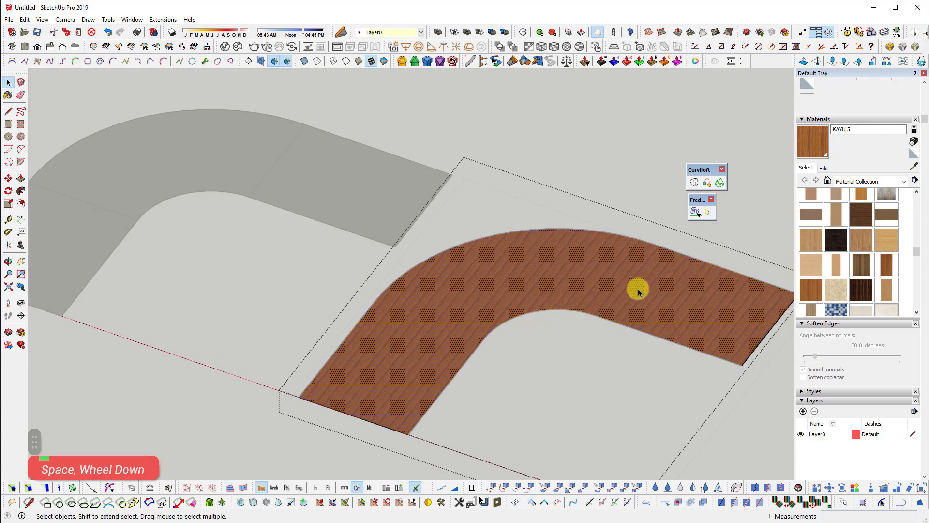
# - Try ThruPaint with KAYU 5 on the lofted surface, and exit the tool
pyautogui.moveTo(639, 289); pyautogui.dragTo(679, 215, button='middle')
pyautogui.click(695, 213)
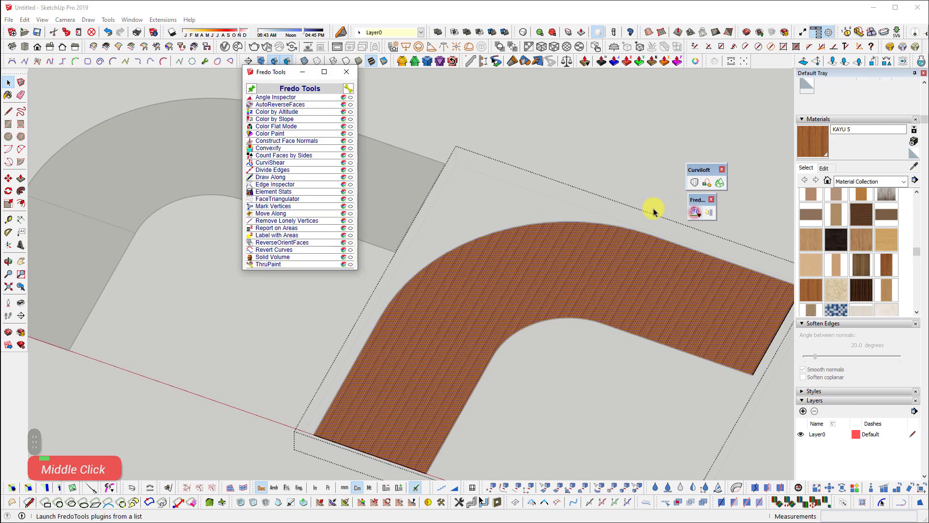
pyautogui.click(268, 263)
pyautogui.click(440, 396)
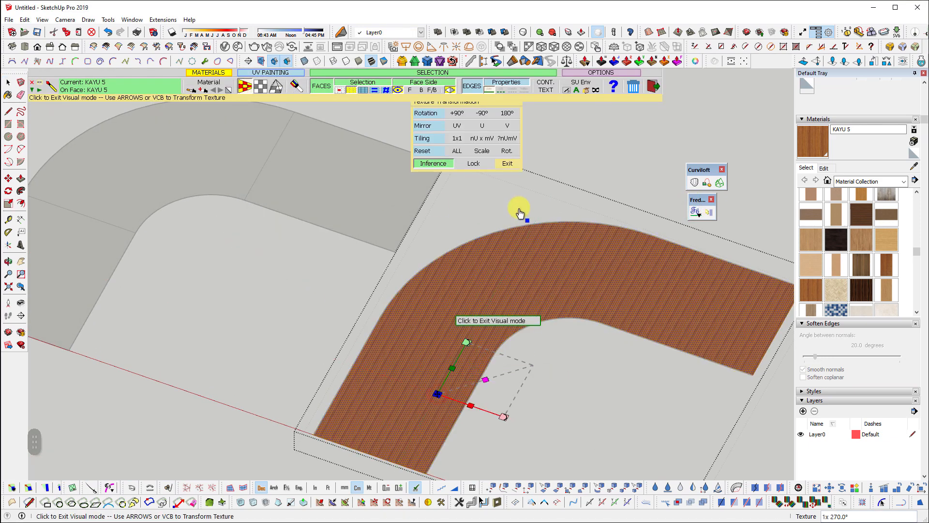
pyautogui.press('space')
# - Repaint the whole lofted surface with the default material
pyautogui.click(912, 154)
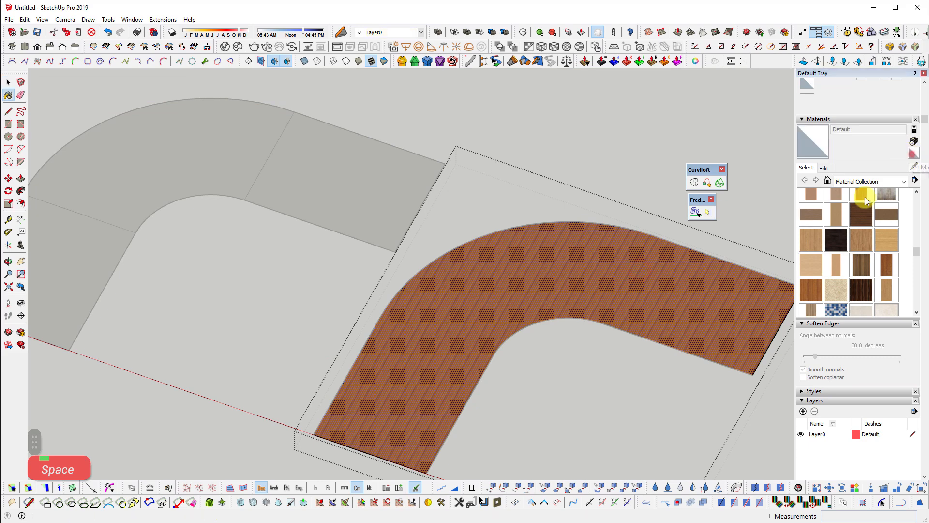
pyautogui.doubleClick(667, 290)
pyautogui.press('Escape')
pyautogui.keyDown('shift'); pyautogui.moveTo(637, 313); pyautogui.dragTo(595, 272, button='middle'); pyautogui.keyUp('shift')
# - Select the lofted surface, choose the KAYU 23 wood material and apply it along the bend with ThruPaint
pyautogui.doubleClick(548, 239)
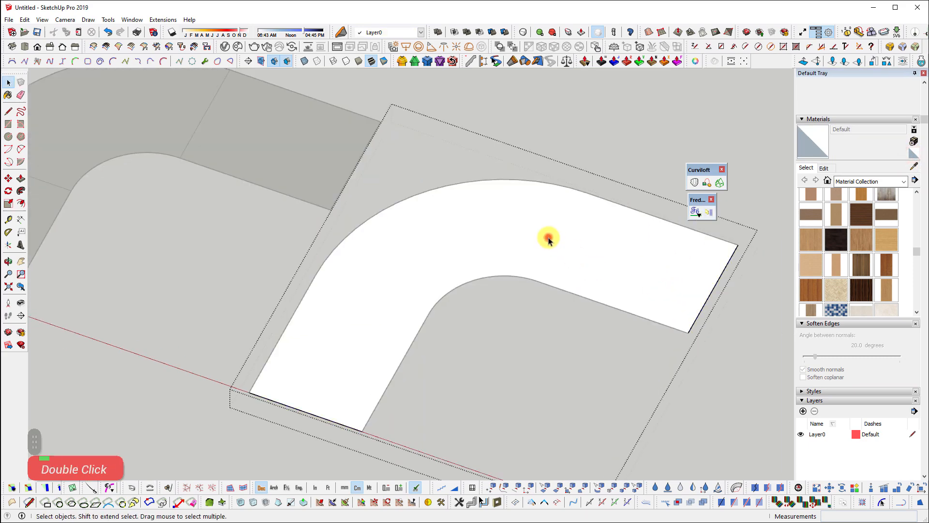
pyautogui.click(598, 248)
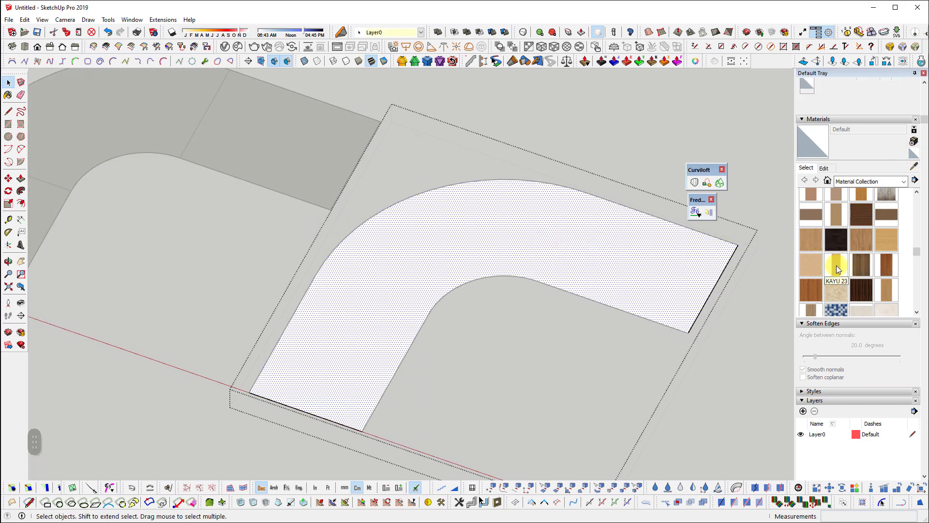
pyautogui.click(835, 265)
pyautogui.click(697, 210)
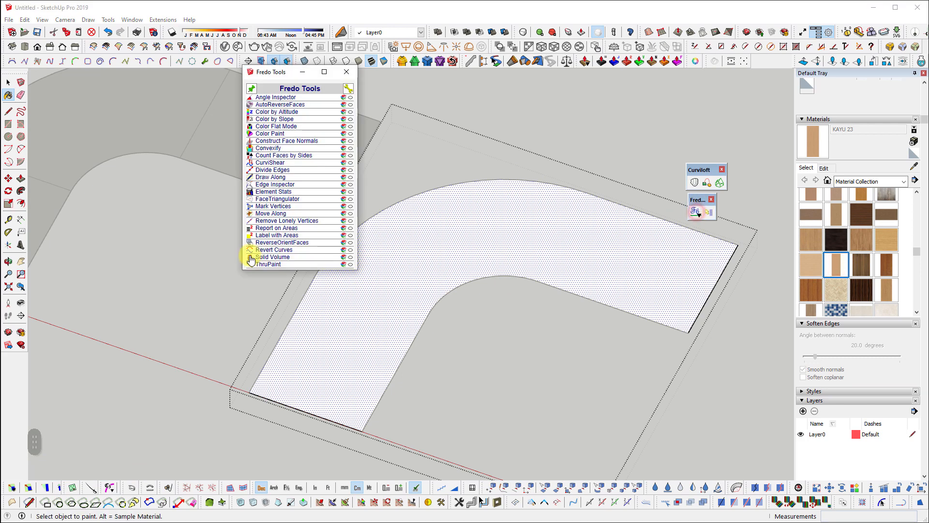
pyautogui.click(261, 264)
pyautogui.click(429, 307)
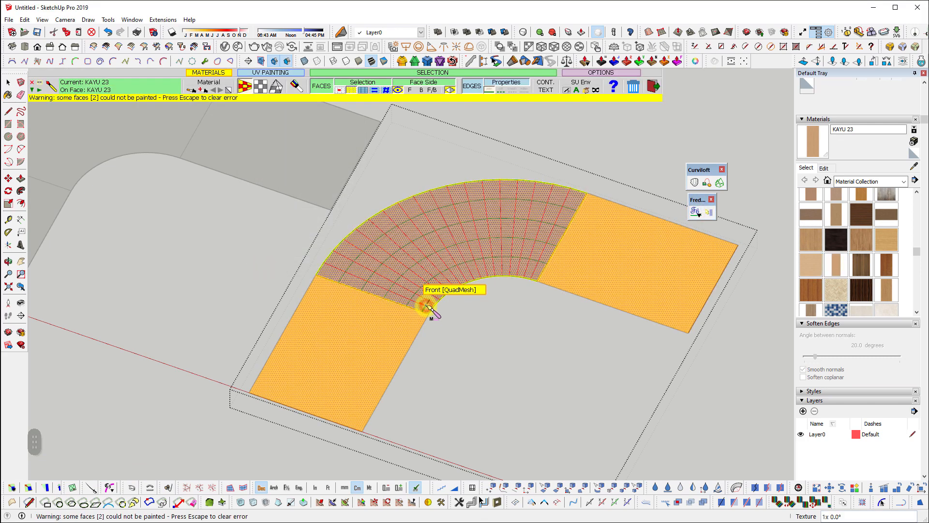
pyautogui.scroll(2, 433, 297)
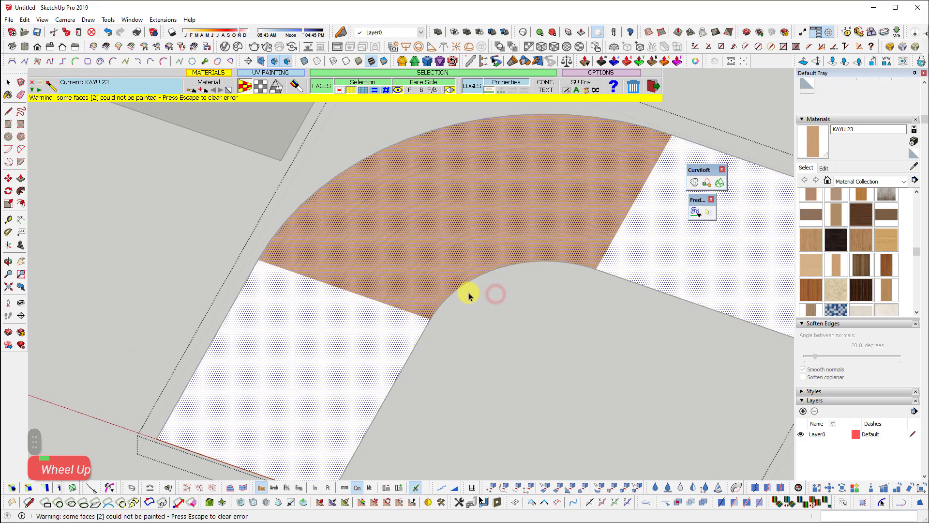
pyautogui.press('space')
# - Show hidden geometry and paint both straight sections of the lofted surface with KAYU 23
pyautogui.moveTo(327, 343); pyautogui.dragTo(270, 333, button='middle')
pyautogui.click(266, 326)
pyautogui.keyDown('shift'); pyautogui.moveTo(317, 309); pyautogui.dragTo(385, 265, button='middle'); pyautogui.keyUp('shift')
pyautogui.scroll(2, 378, 216)
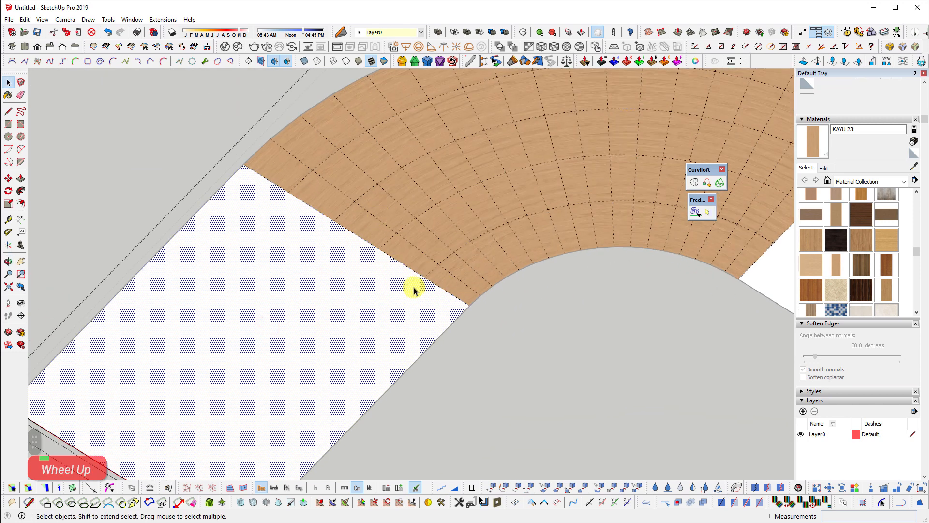
pyautogui.moveTo(393, 300)
pyautogui.mouseDown(button='middle')
pyautogui.moveTo(494, 464)
pyautogui.moveTo(483, 440)
pyautogui.moveTo(483, 355)
pyautogui.moveTo(445, 353)
pyautogui.moveTo(406, 376)
pyautogui.mouseUp(button='middle')
pyautogui.click(816, 144)
pyautogui.click(326, 344)
pyautogui.scroll(-3, 266, 332)
pyautogui.click(514, 256)
pyautogui.scroll(2, 488, 256)
pyautogui.press('space')
pyautogui.keyDown('shift'); pyautogui.moveTo(474, 257); pyautogui.dragTo(435, 287, button='middle'); pyautogui.keyUp('shift')
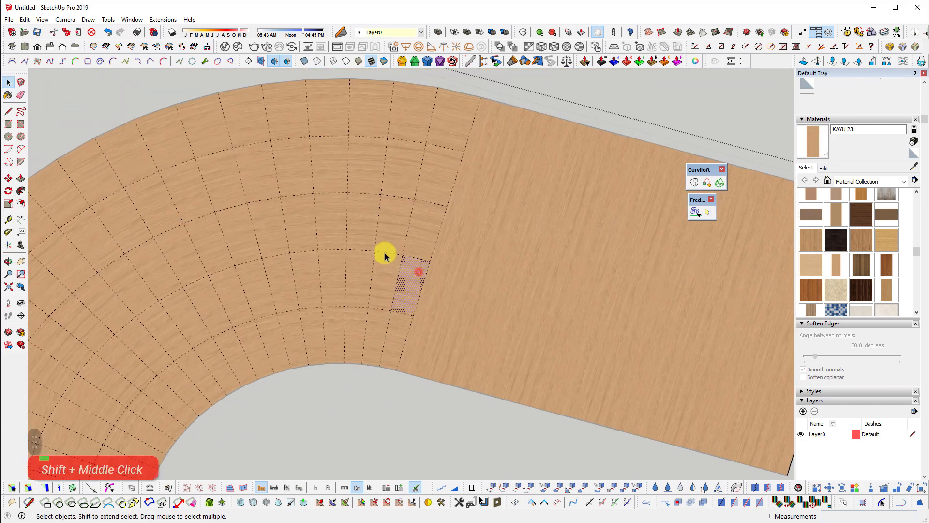
# - Select the straight section at the far end of the bend and rotate its wood texture with Texture Rotate
pyautogui.scroll(2, 389, 256)
pyautogui.scroll(-3, 472, 289)
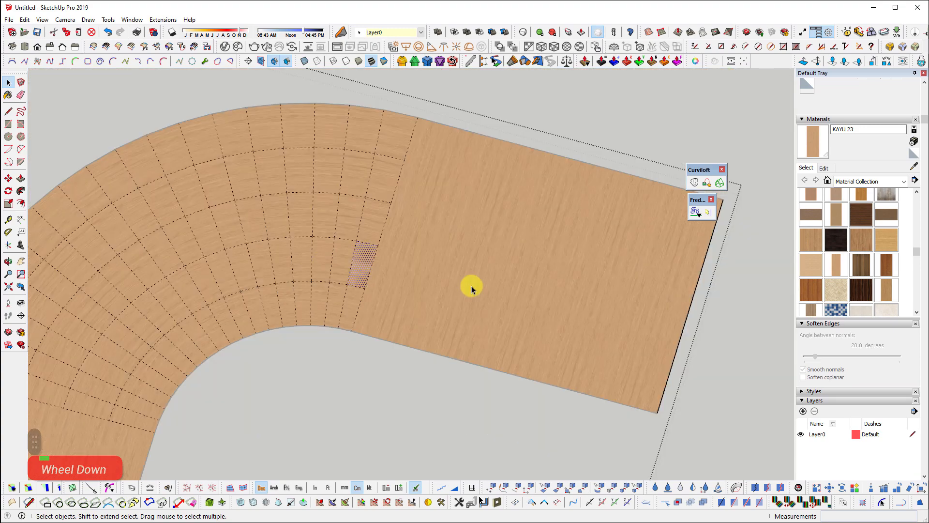
pyautogui.keyDown('shift'); pyautogui.click(584, 256); pyautogui.keyUp('shift')
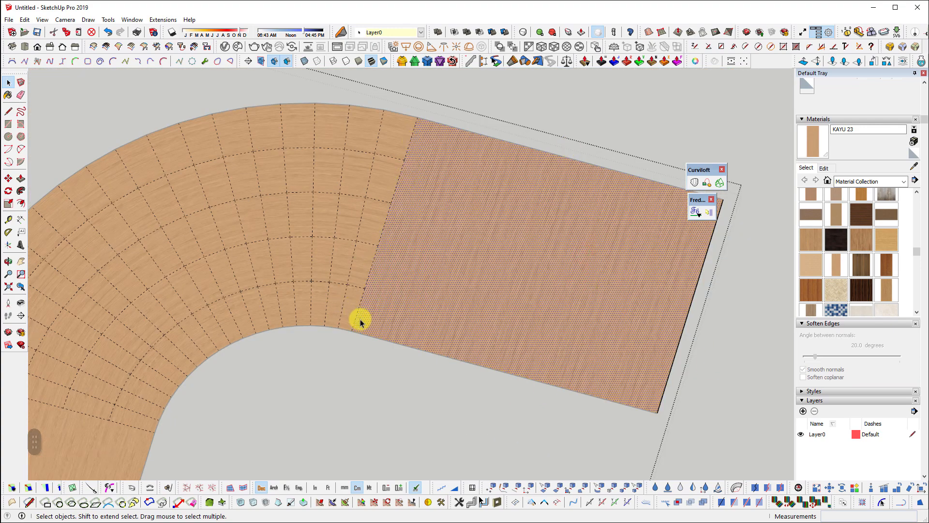
pyautogui.keyDown('shift'); pyautogui.moveTo(450, 328); pyautogui.dragTo(466, 242, button='middle'); pyautogui.keyUp('shift')
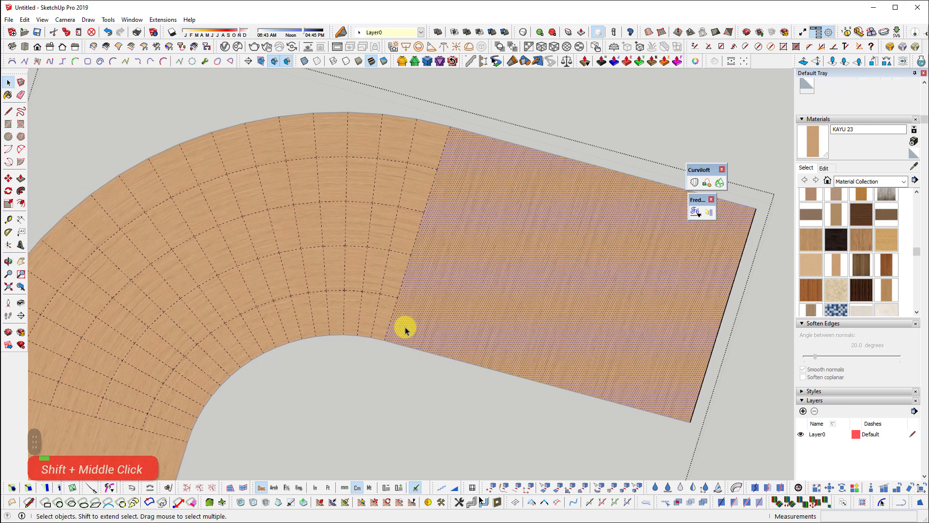
pyautogui.keyDown('shift'); pyautogui.moveTo(405, 327); pyautogui.dragTo(378, 287, button='middle'); pyautogui.keyUp('shift')
pyautogui.keyDown('shift'); pyautogui.moveTo(499, 231); pyautogui.dragTo(503, 250, button='middle'); pyautogui.keyUp('shift')
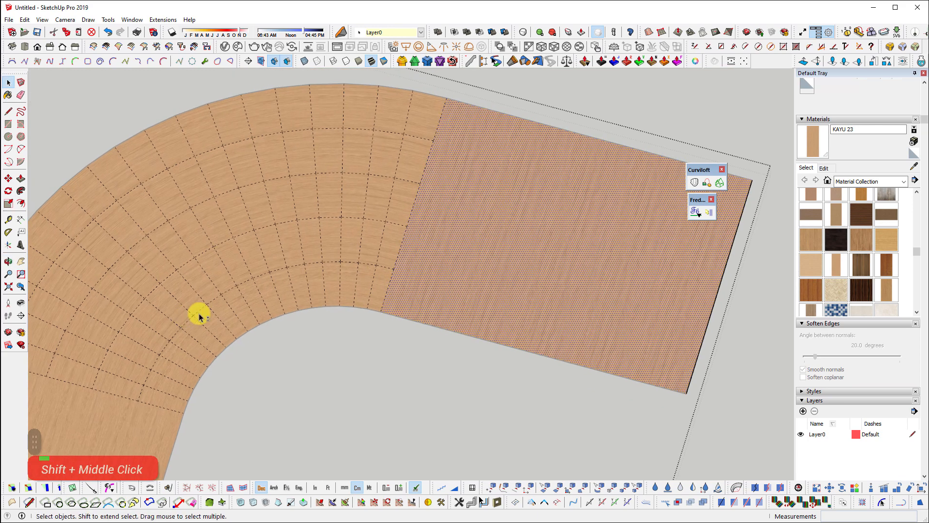
pyautogui.keyDown('shift'); pyautogui.moveTo(199, 314); pyautogui.dragTo(280, 286, button='middle'); pyautogui.keyUp('shift')
pyautogui.scroll(1, 419, 180)
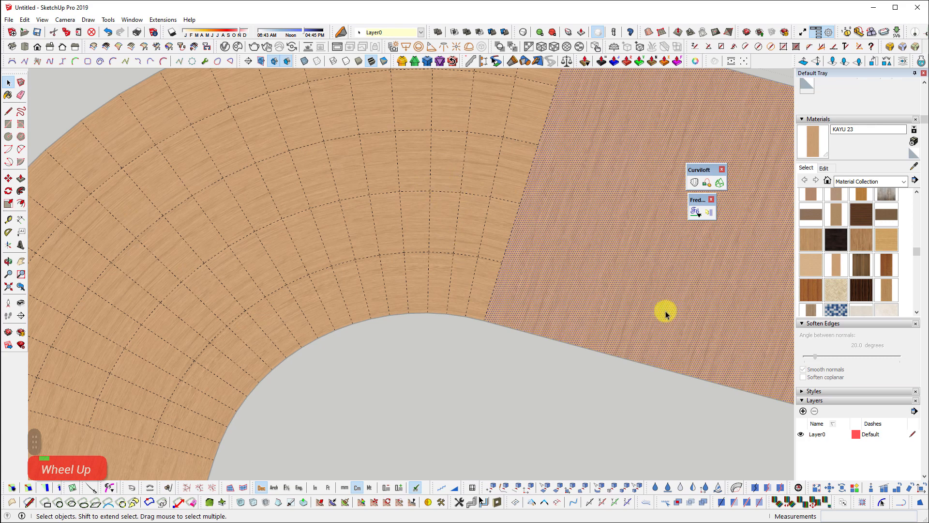
pyautogui.click(636, 270)
pyautogui.doubleClick(444, 272)
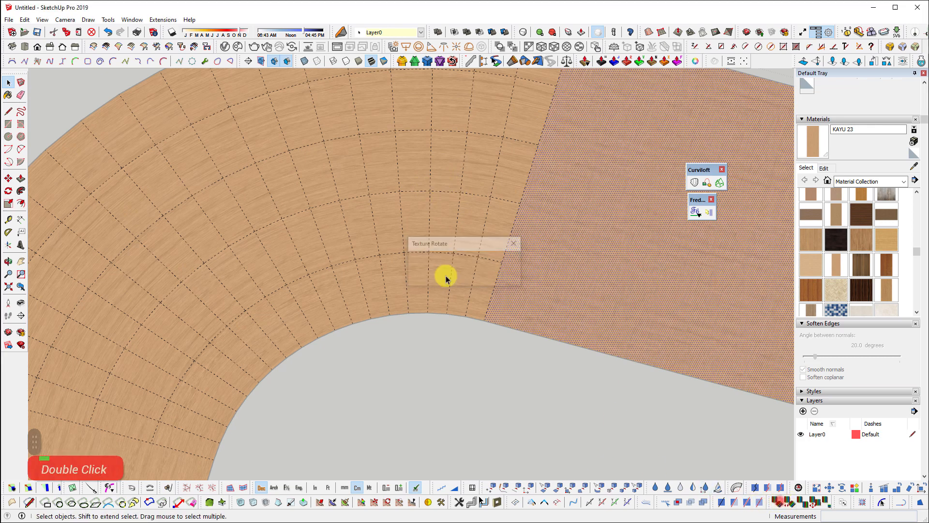
# - Deselect the straight section and turn off the display of hidden geometry
pyautogui.click(596, 357)
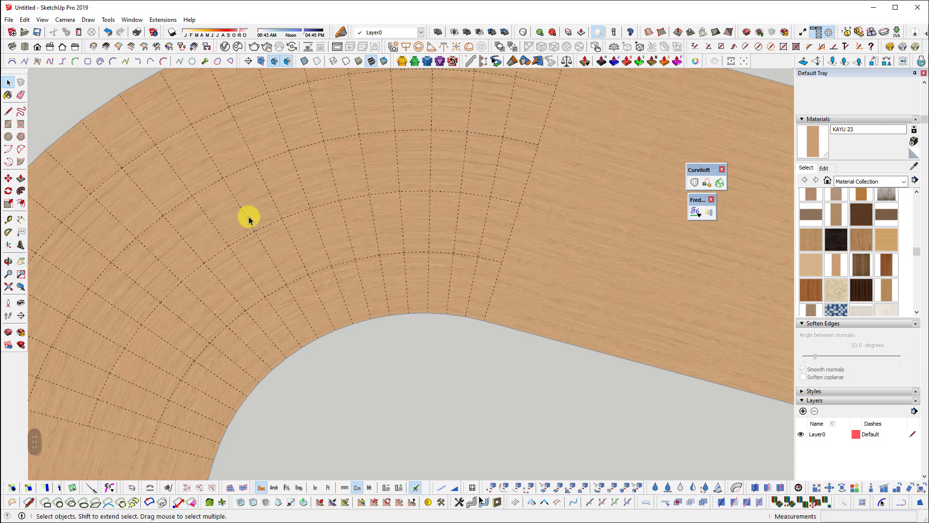
pyautogui.hotkey('shift', 'h')
pyautogui.keyDown('shift'); pyautogui.moveTo(380, 369); pyautogui.dragTo(364, 332, button='middle'); pyautogui.keyUp('shift')
pyautogui.scroll(-3, 426, 300)
pyautogui.keyDown('shift'); pyautogui.moveTo(293, 377); pyautogui.dragTo(395, 304, button='middle'); pyautogui.keyUp('shift')
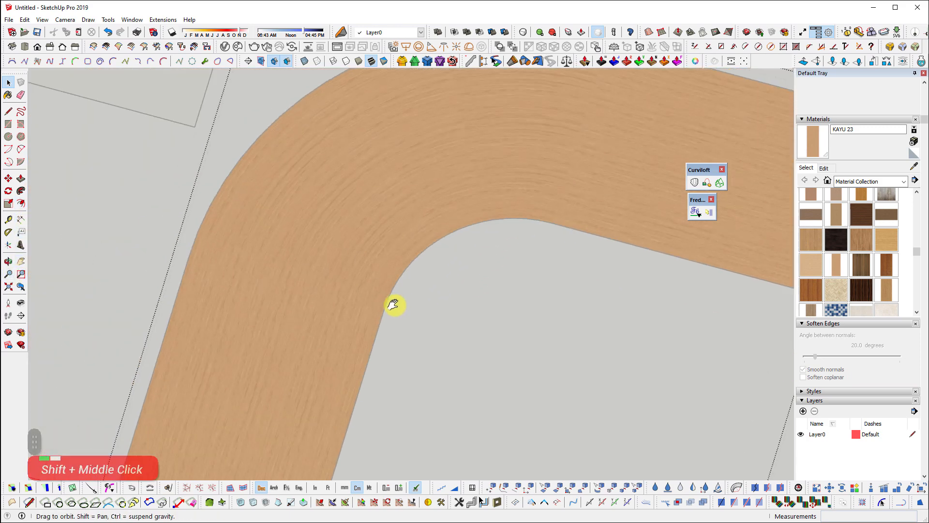
# - Leave the lofted surface's group and examine how the wood grain runs through the bend and both straight sections
pyautogui.scroll(5, 305, 263)
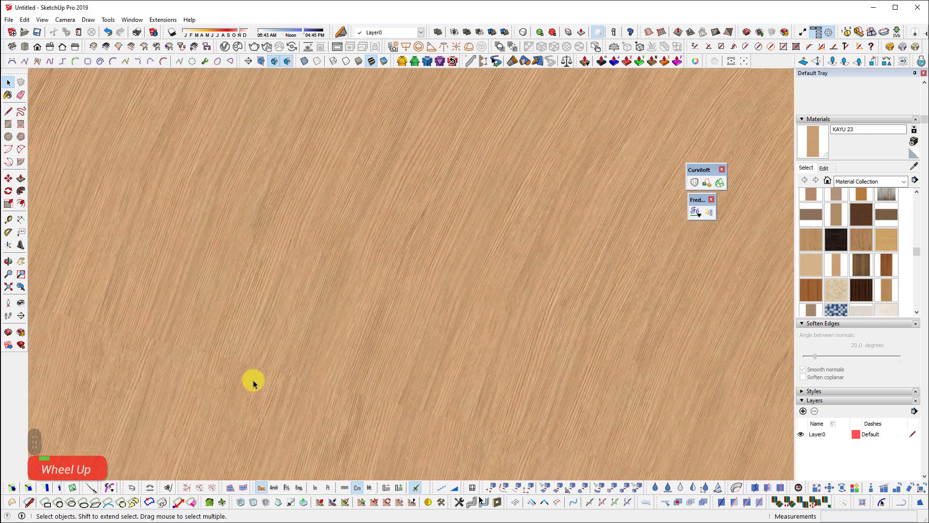
pyautogui.scroll(4, 242, 367)
pyautogui.hotkey('shift', 'z')
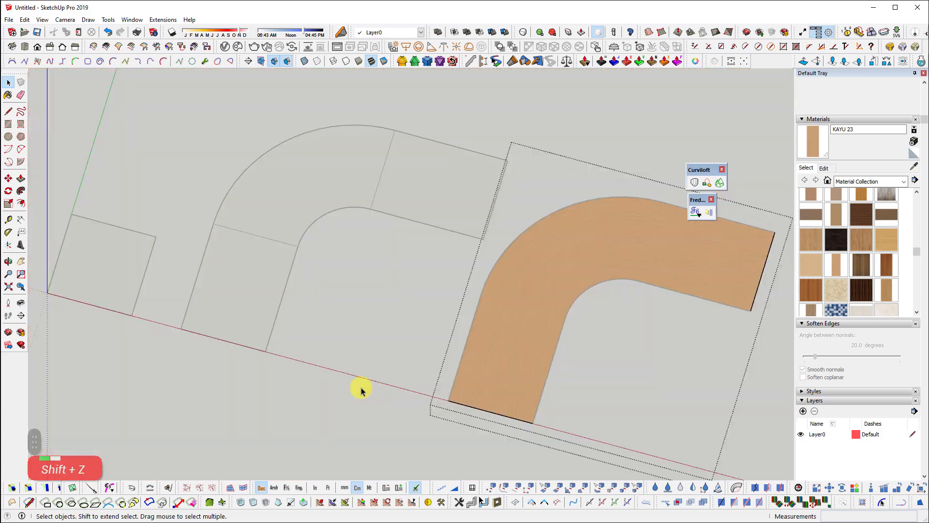
pyautogui.moveTo(248, 368); pyautogui.dragTo(298, 282, button='middle')
pyautogui.press('Escape')
pyautogui.moveTo(609, 349); pyautogui.dragTo(473, 301, button='middle')
pyautogui.scroll(4, 501, 289)
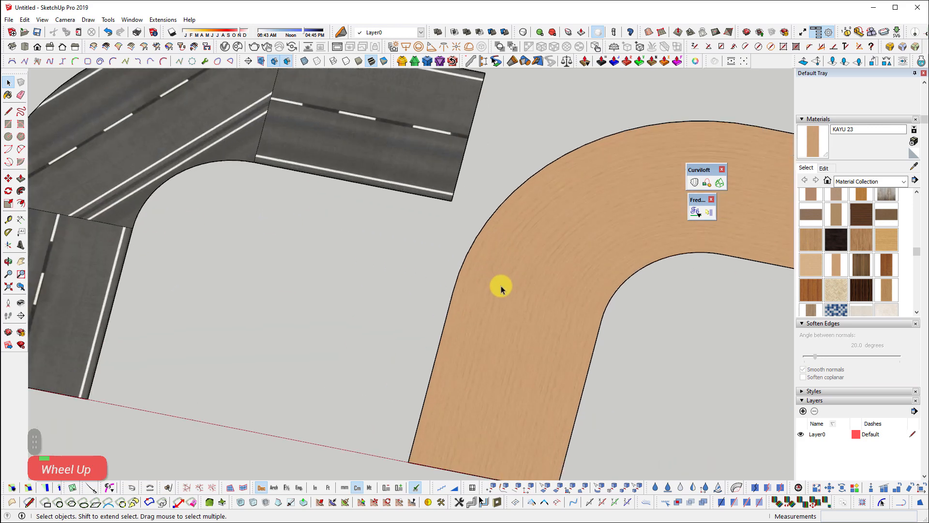
pyautogui.keyDown('shift'); pyautogui.moveTo(654, 338); pyautogui.dragTo(479, 379, button='middle'); pyautogui.keyUp('shift')
pyautogui.scroll(3, 402, 294)
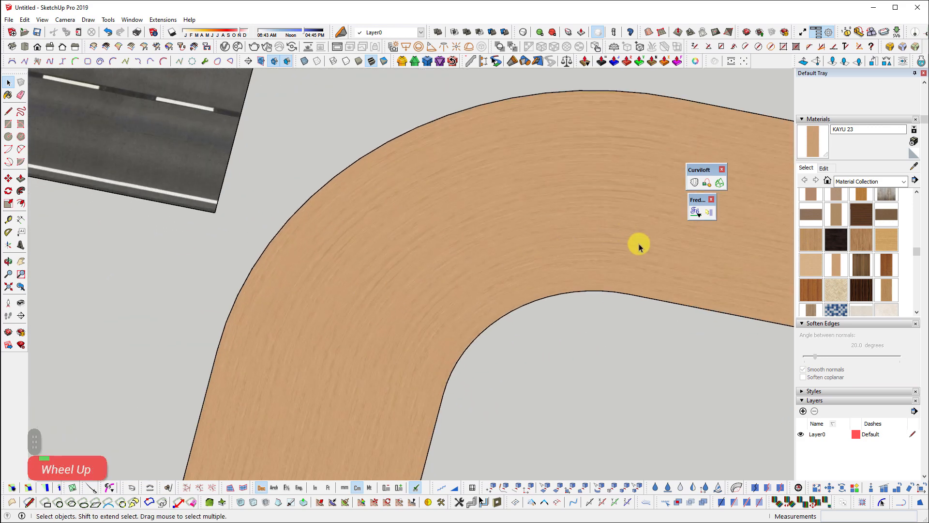
pyautogui.keyDown('shift'); pyautogui.moveTo(715, 289); pyautogui.dragTo(547, 310, button='middle'); pyautogui.keyUp('shift')
pyautogui.scroll(-5, 234, 363)
pyautogui.scroll(1, 218, 387)
pyautogui.keyDown('shift'); pyautogui.moveTo(258, 362); pyautogui.dragTo(373, 287, button='middle'); pyautogui.keyUp('shift')
pyautogui.keyDown('shift'); pyautogui.scroll(-1, 371, 283); pyautogui.keyUp('shift')
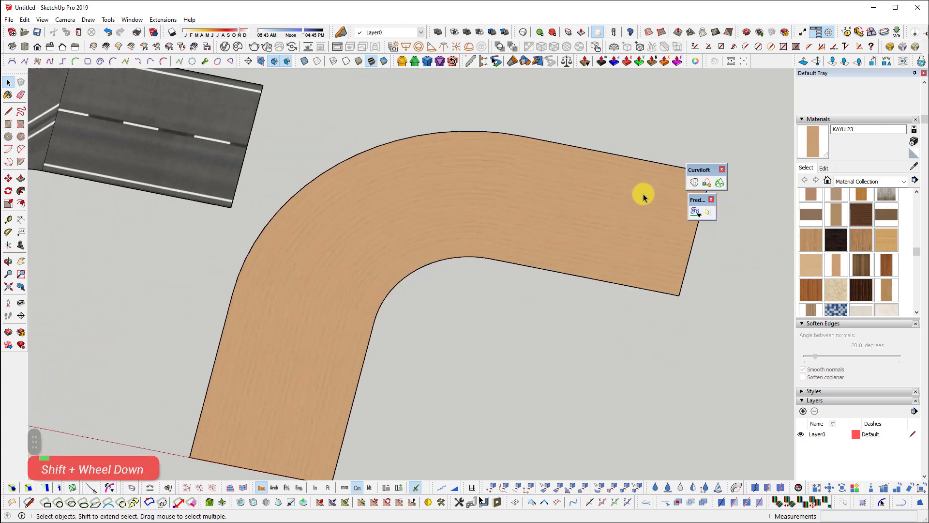
pyautogui.keyDown('shift'); pyautogui.moveTo(533, 308); pyautogui.dragTo(397, 323, button='middle'); pyautogui.keyUp('shift')
pyautogui.keyDown('shift'); pyautogui.scroll(-2, 395, 322); pyautogui.keyUp('shift')
# - Reopen the wood-textured surface's group for editing and show its hidden geometry
pyautogui.click(200, 257)
pyautogui.keyDown('shift'); pyautogui.moveTo(512, 309); pyautogui.dragTo(347, 286, button='middle'); pyautogui.keyUp('shift')
pyautogui.keyDown('shift'); pyautogui.scroll(-1, 349, 283); pyautogui.keyUp('shift')
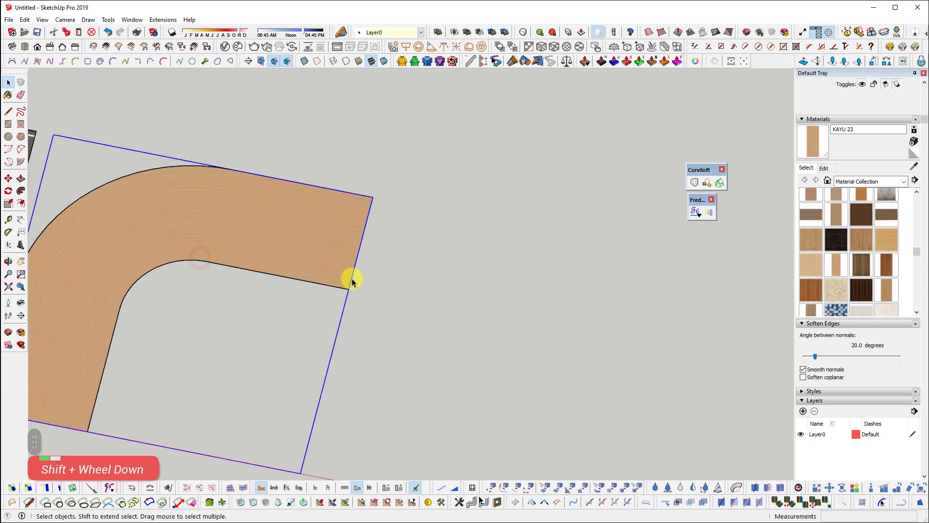
pyautogui.doubleClick(309, 249)
pyautogui.keyDown('shift'); pyautogui.moveTo(316, 224); pyautogui.dragTo(479, 276, button='middle'); pyautogui.keyUp('shift')
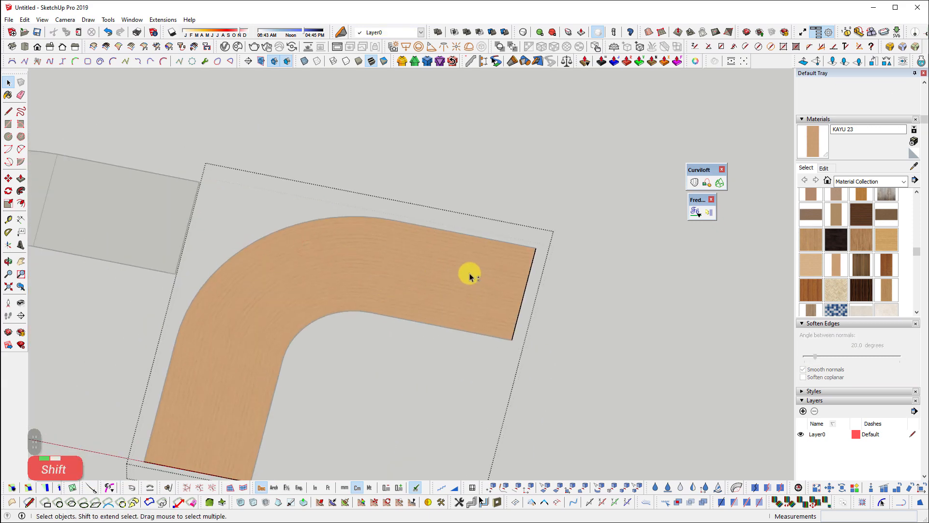
pyautogui.hotkey('shift', 'h')
pyautogui.hotkey('shift', 'j')
# - Try deleting the straight section at the far end of the bend
pyautogui.click(472, 276)
pyautogui.press('Delete')
pyautogui.scroll(2, 395, 283)
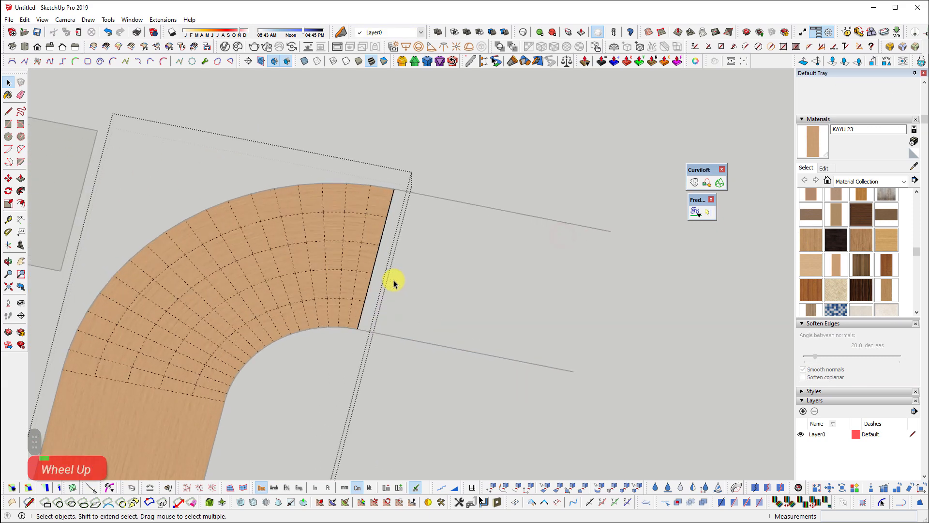
pyautogui.hotkey('ctrl', 'z')
pyautogui.press('Escape')
# - Move the wood-textured group about 924 cm away from its outline curves
pyautogui.scroll(-2, 394, 288)
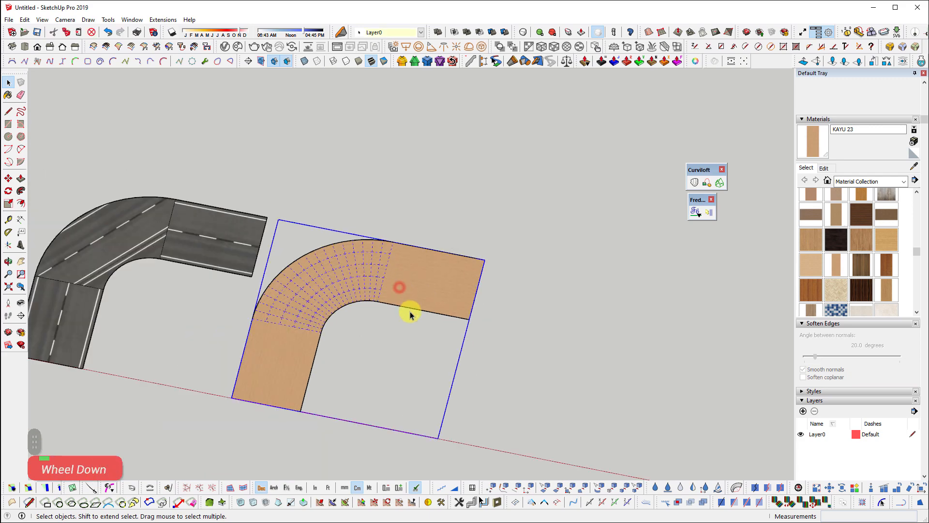
pyautogui.press('m')
pyautogui.click(388, 330)
pyautogui.click(433, 149)
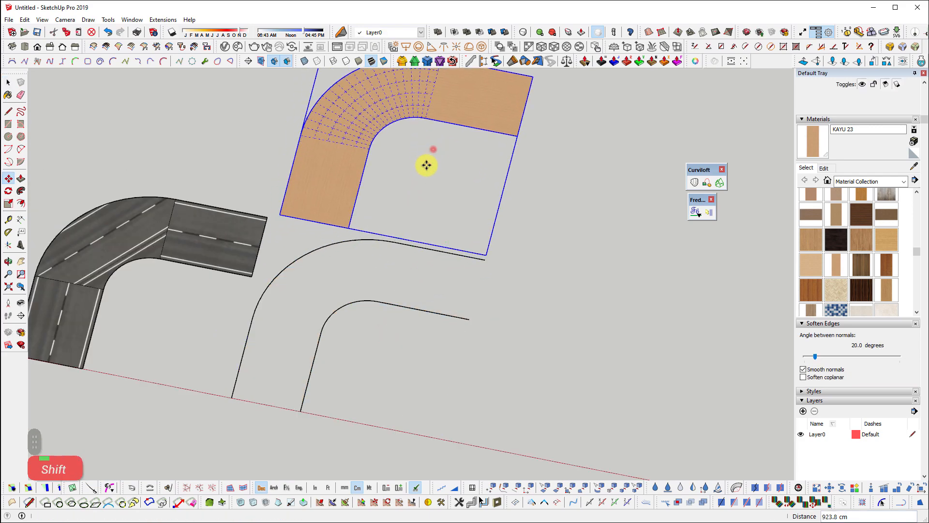
pyautogui.press('space')
# - Select only the two bend arcs of the outline and copy them about 1368 cm along the red axis
pyautogui.moveTo(237, 209); pyautogui.dragTo(399, 351)
pyautogui.keyDown('shift'); pyautogui.moveTo(341, 363); pyautogui.dragTo(289, 388, button='middle'); pyautogui.keyUp('shift')
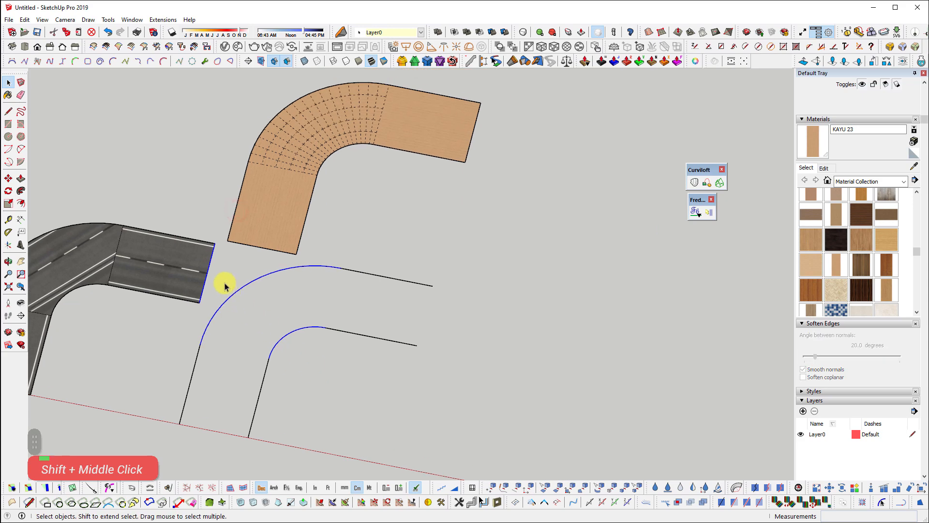
pyautogui.keyDown('ctrl'); pyautogui.keyDown('shift'); pyautogui.moveTo(216, 276); pyautogui.dragTo(200, 260); pyautogui.keyUp('shift'); pyautogui.keyUp('ctrl')
pyautogui.press('m')
pyautogui.click(273, 318)
pyautogui.press('ctrl')
pyautogui.keyDown('shift'); pyautogui.moveTo(525, 380); pyautogui.dragTo(295, 348, button='middle'); pyautogui.keyUp('shift')
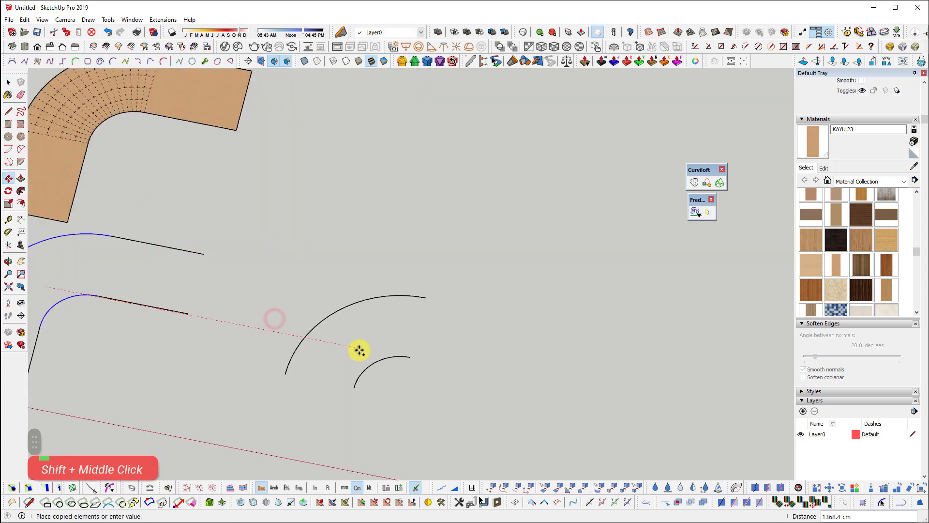
pyautogui.click(358, 350)
# - Try making a copy of the two arcs rotated 180 degrees near the end of the inner arc
pyautogui.scroll(2, 349, 379)
pyautogui.press('q')
pyautogui.press('space')
pyautogui.press('q')
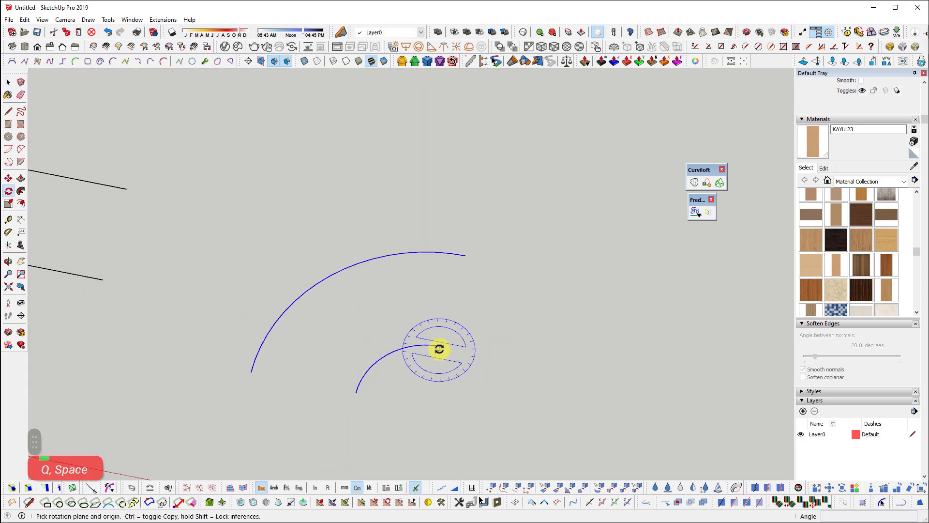
pyautogui.click(440, 349)
pyautogui.click(470, 350)
pyautogui.press('ctrl')
pyautogui.click(431, 350)
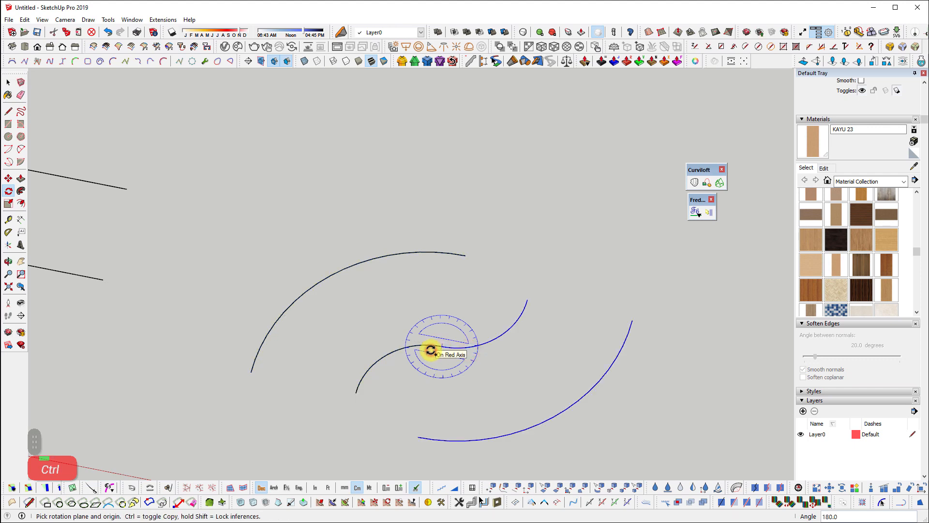
pyautogui.hotkey('ctrl', 'z')
# - Select both copied arcs and make a copy rotated 180 degrees about a point between their ends
pyautogui.press('space')
pyautogui.scroll(-5, 431, 348)
pyautogui.moveTo(523, 226); pyautogui.dragTo(313, 436)
pyautogui.press('q')
pyautogui.click(460, 322)
pyautogui.click(479, 328)
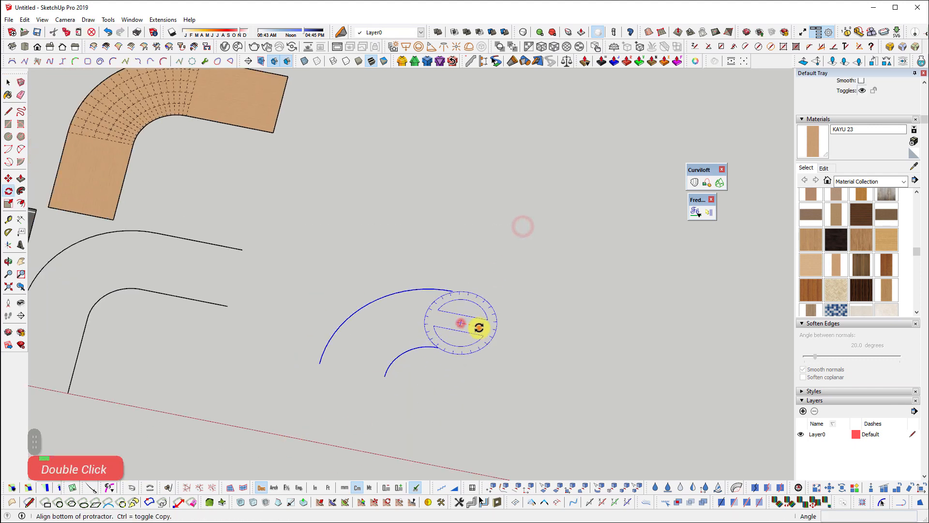
pyautogui.press('ctrl')
pyautogui.click(438, 324)
# - Move the rotated arcs so their ends join the original arcs into two continuous S-curves
pyautogui.scroll(4, 477, 306)
pyautogui.press('m')
pyautogui.click(487, 287)
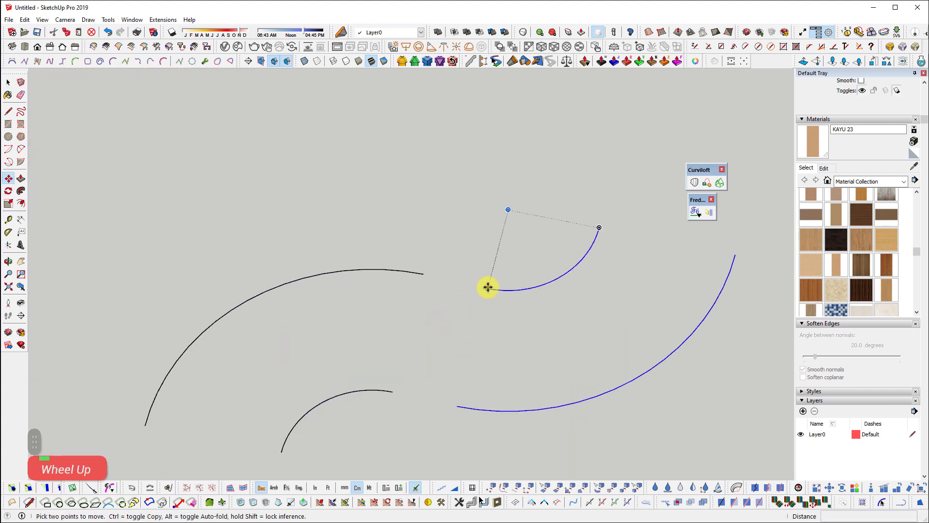
pyautogui.click(425, 273)
pyautogui.press('space')
# - Copy both S-curves from their starting ends onto their far ends to extend the wavy outline
pyautogui.scroll(-5, 382, 321)
pyautogui.moveTo(224, 237); pyautogui.dragTo(626, 436)
pyautogui.press('m')
pyautogui.click(329, 395)
pyautogui.press('ctrl')
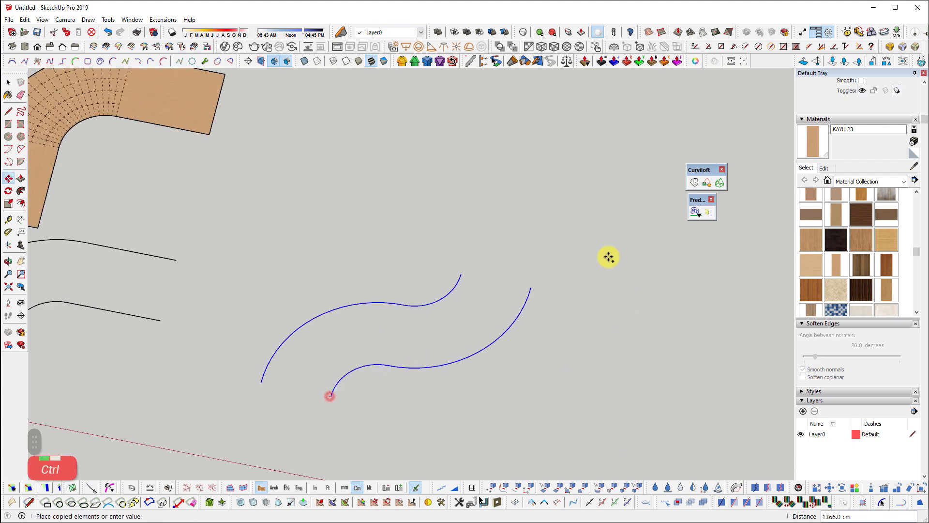
pyautogui.click(529, 287)
pyautogui.press('space')
# - Select the whole wavy outline and, in top view, rotate it 45 degrees to run horizontally
pyautogui.scroll(-4, 318, 383)
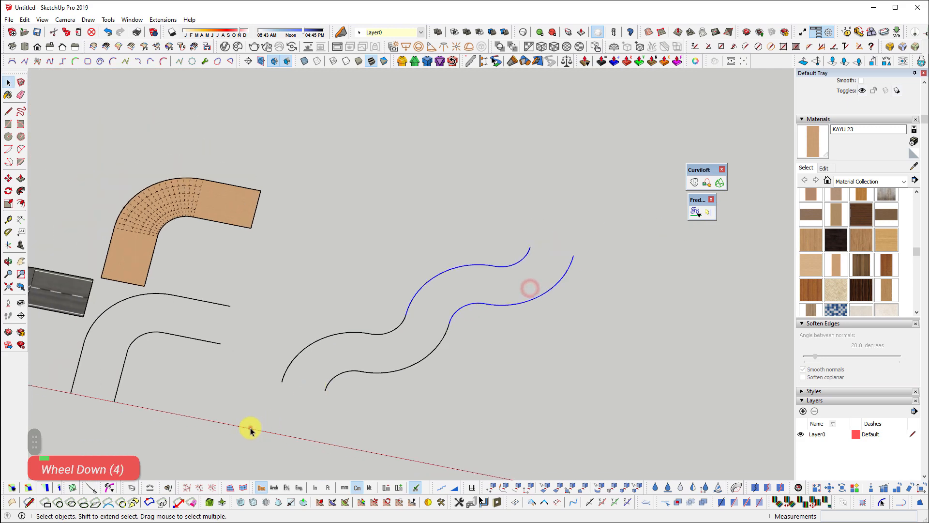
pyautogui.moveTo(250, 428); pyautogui.dragTo(654, 194)
pyautogui.moveTo(566, 319); pyautogui.dragTo(599, 339, button='middle')
pyautogui.hotkey('shift', 't')
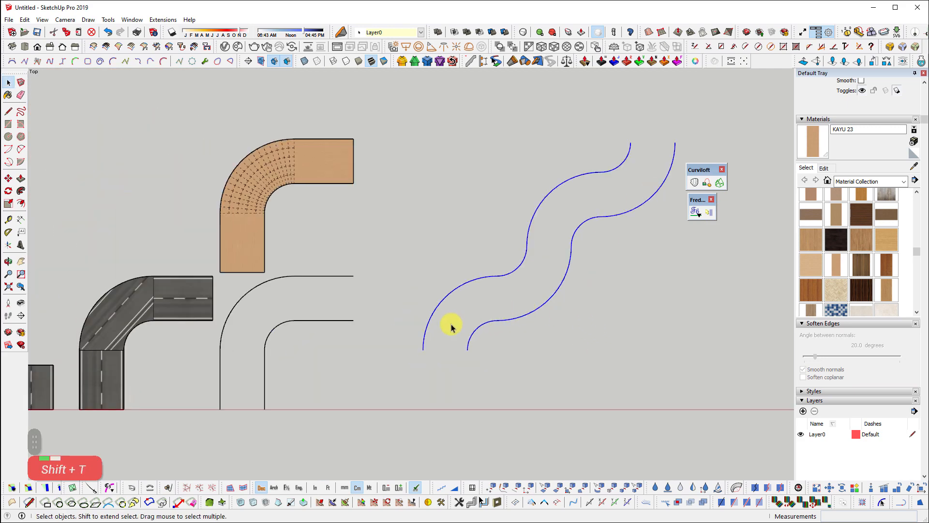
pyautogui.press('q')
pyautogui.doubleClick(462, 329)
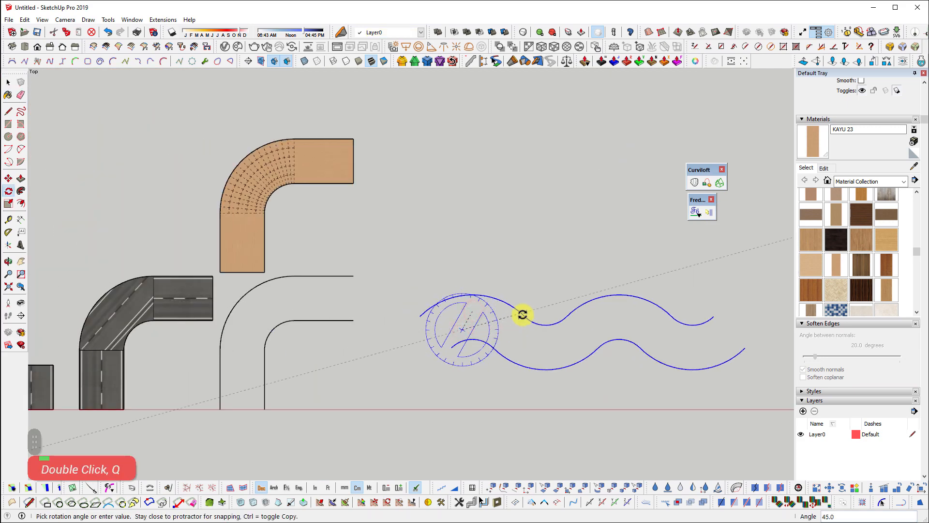
pyautogui.write('45')
pyautogui.press('Return')
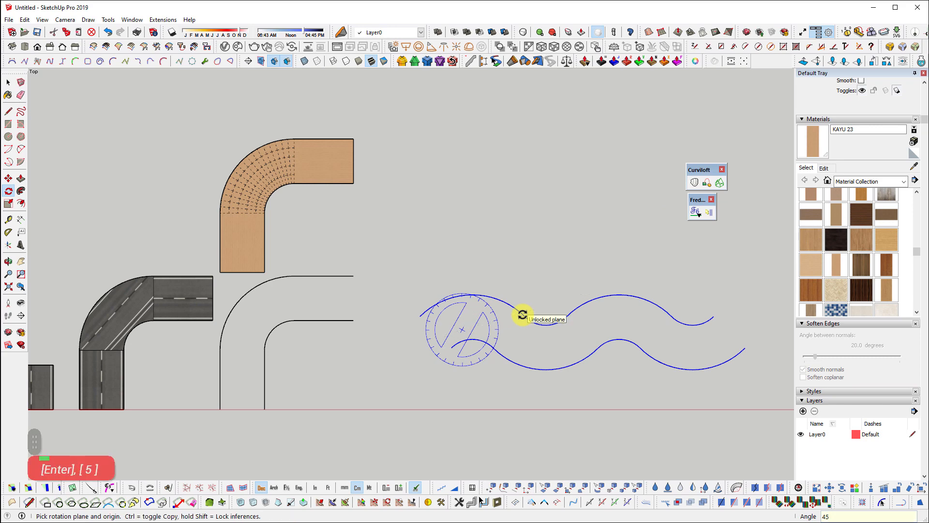
# - Generate a surface between the two wavy curves with Curviloft's Loft by Spline
pyautogui.keyDown('shift'); pyautogui.moveTo(582, 325); pyautogui.dragTo(454, 330, button='middle'); pyautogui.keyUp('shift')
pyautogui.press('space')
pyautogui.scroll(3, 414, 425)
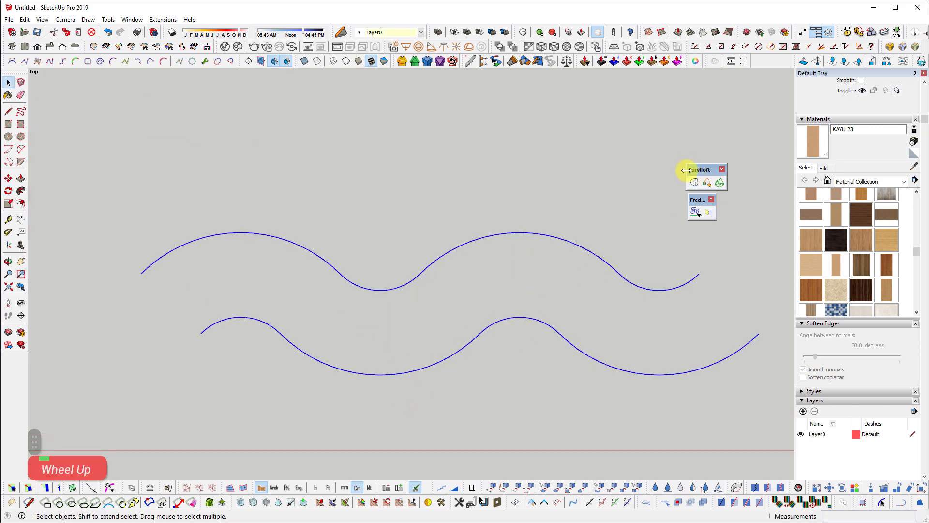
pyautogui.click(695, 183)
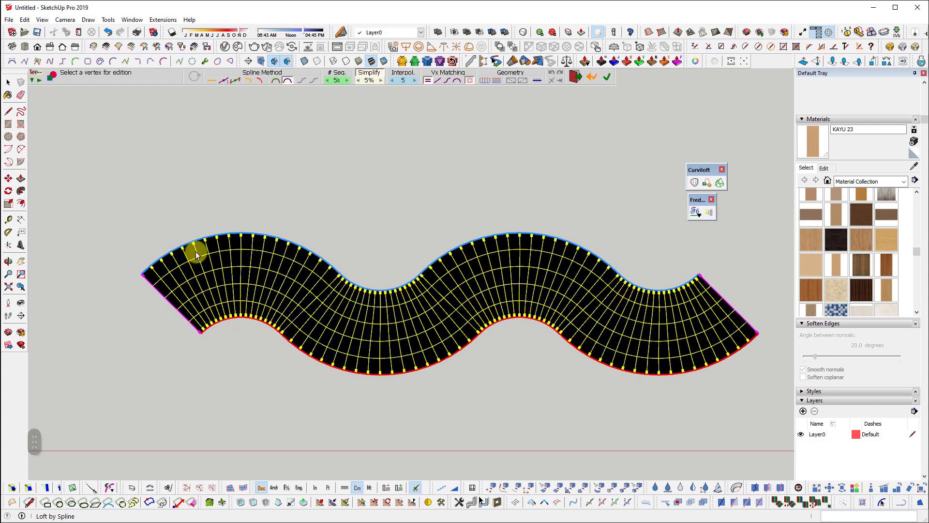
pyautogui.press('Return')
pyautogui.moveTo(373, 218); pyautogui.dragTo(539, 242, button='middle')
pyautogui.scroll(3, 480, 303)
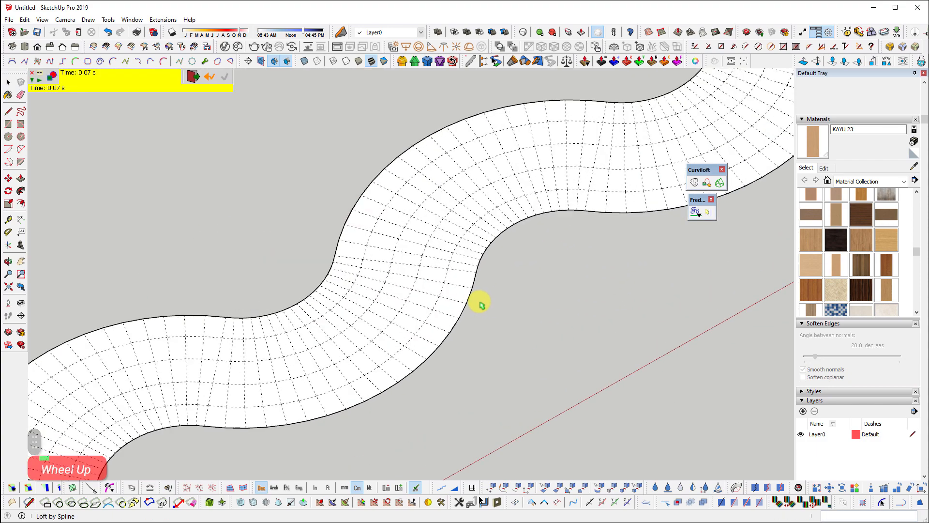
pyautogui.press('space')
# - Sample the Roads0059_4_S material from the existing road model with the Paint Bucket
pyautogui.scroll(-6, 549, 307)
pyautogui.keyDown('shift'); pyautogui.moveTo(332, 398); pyautogui.dragTo(470, 264, button='middle'); pyautogui.keyUp('shift')
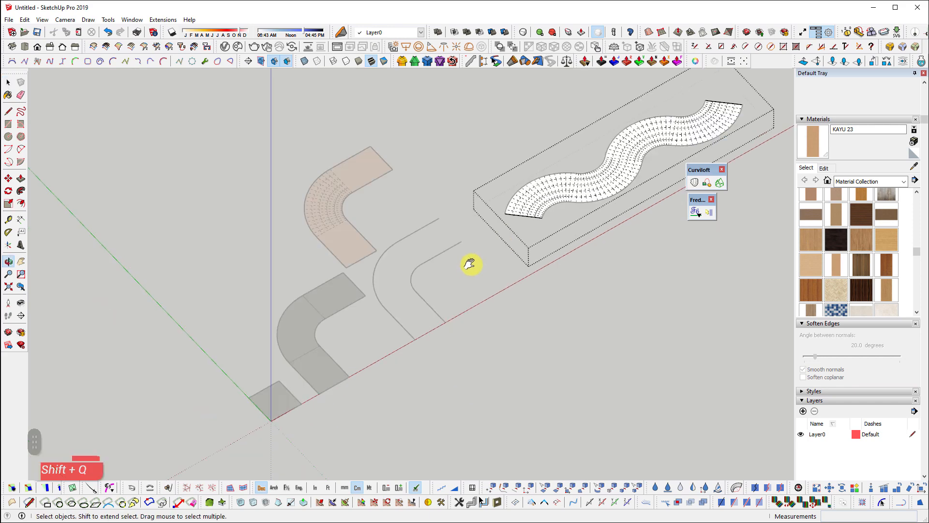
pyautogui.scroll(3, 305, 359)
pyautogui.press('b')
pyautogui.keyDown('alt'); pyautogui.click(259, 413); pyautogui.keyUp('alt')
pyautogui.keyDown('shift'); pyautogui.moveTo(554, 358); pyautogui.dragTo(424, 387, button='middle'); pyautogui.keyUp('shift')
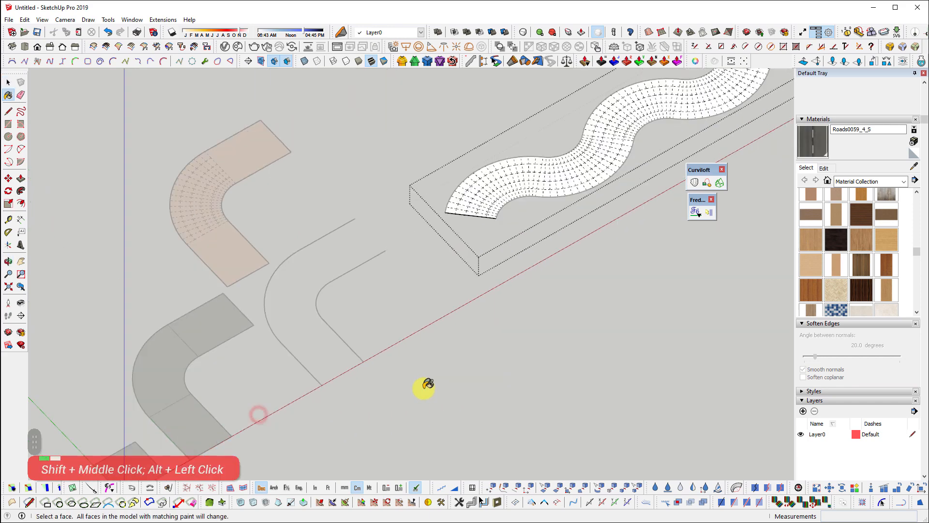
# - Apply the Roads0059_4_S road material along the wavy lofted surface with ThruPaint
pyautogui.scroll(5, 637, 212)
pyautogui.keyDown('shift'); pyautogui.moveTo(434, 244); pyautogui.dragTo(403, 394, button='middle'); pyautogui.keyUp('shift')
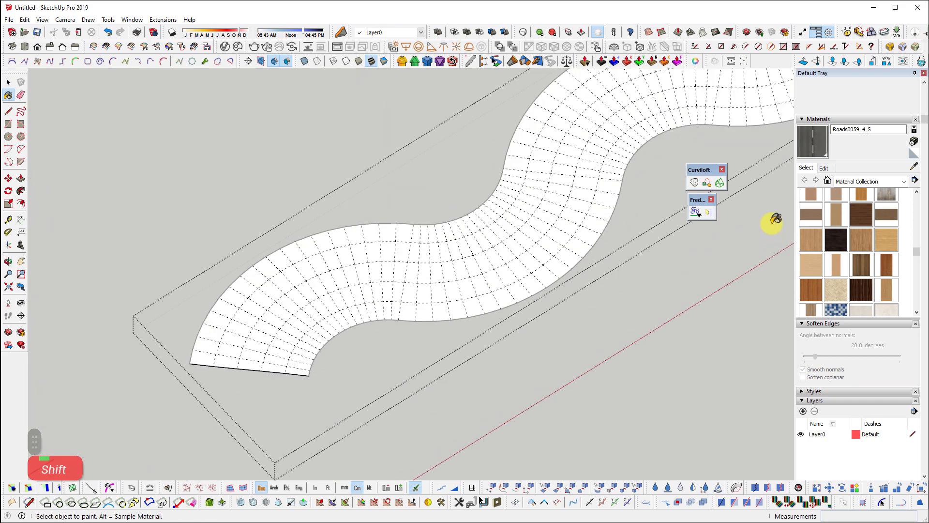
pyautogui.click(695, 211)
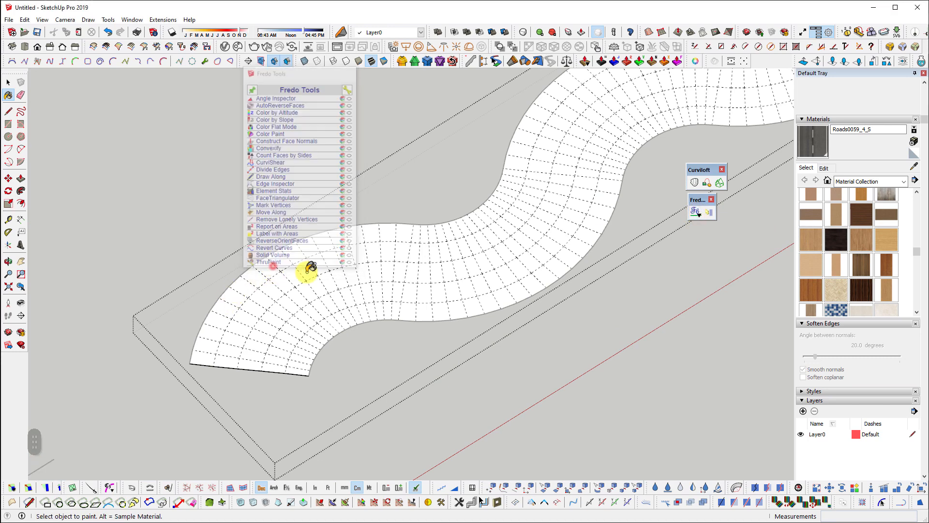
pyautogui.click(271, 264)
pyautogui.scroll(3, 486, 261)
pyautogui.click(488, 253)
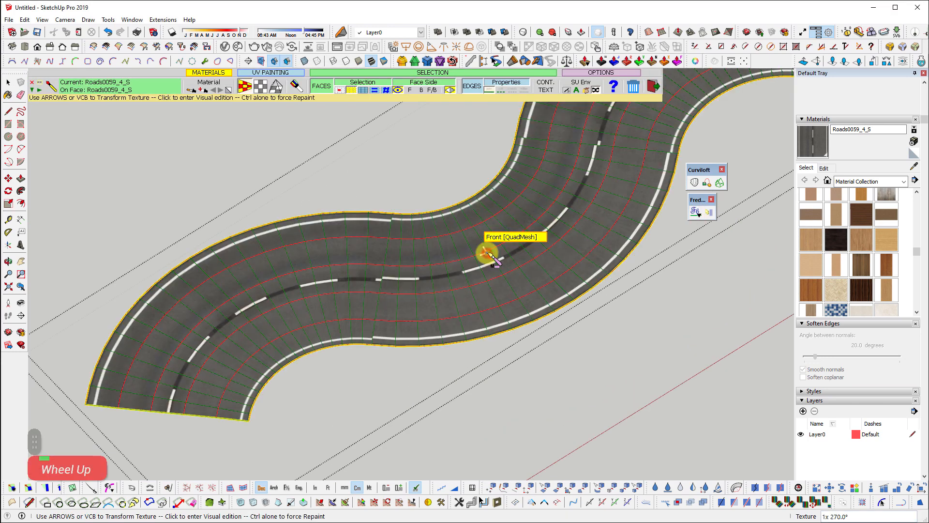
# - Check the road markings along the wavy surface, undo the road painting and leave ThruPaint
pyautogui.scroll(-3, 419, 329)
pyautogui.moveTo(419, 329)
pyautogui.keyDown('shift'); pyautogui.mouseDown(button='middle')
pyautogui.moveTo(483, 352)
pyautogui.moveTo(634, 285)
pyautogui.mouseUp(button='middle'); pyautogui.keyUp('shift')
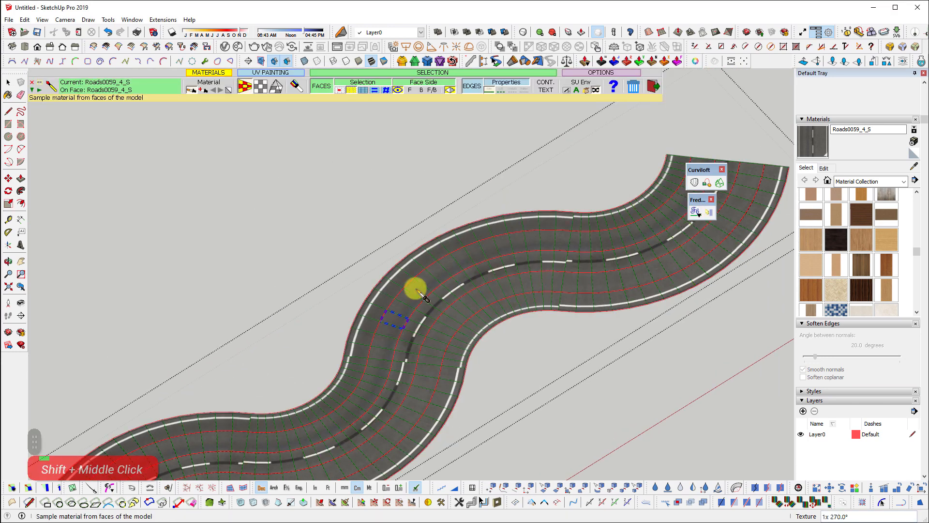
pyautogui.moveTo(639, 238); pyautogui.dragTo(498, 373, button='middle')
pyautogui.scroll(4, 464, 405)
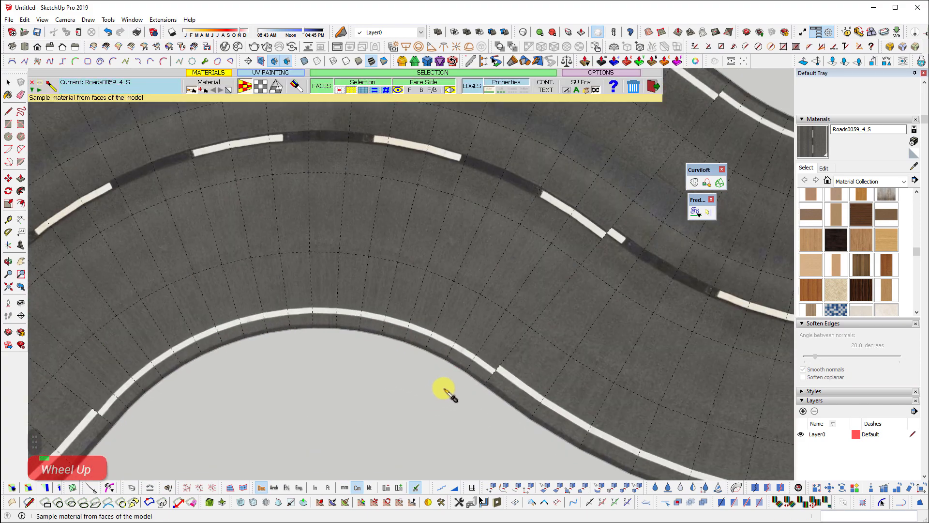
pyautogui.scroll(-1, 470, 372)
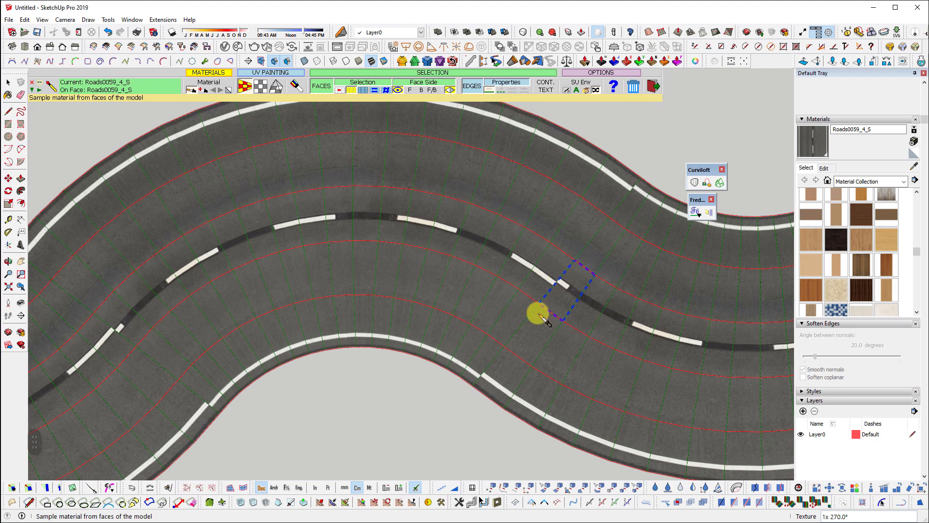
pyautogui.scroll(-1, 545, 321)
pyautogui.hotkey('ctrl', 'z')
pyautogui.scroll(-2, 566, 288)
pyautogui.press('space')
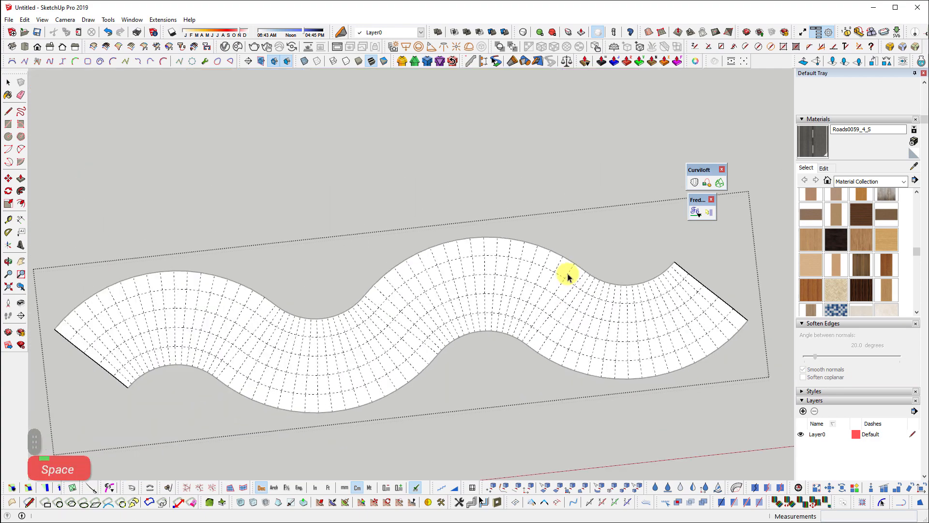
# - Undo the loft between the two wavy curves and redo it to restore the surface
pyautogui.hotkey('ctrl', 'z')
pyautogui.hotkey('ctrl', 'z')
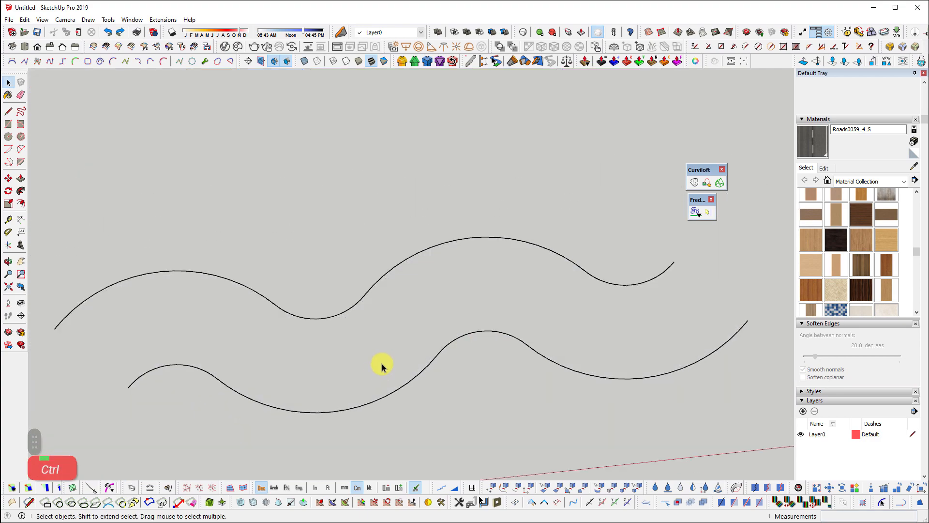
pyautogui.hotkey('ctrl', 'y')
pyautogui.hotkey('ctrl', 'y')
pyautogui.hotkey('ctrl', 'y')
pyautogui.hotkey('ctrl', 'y')
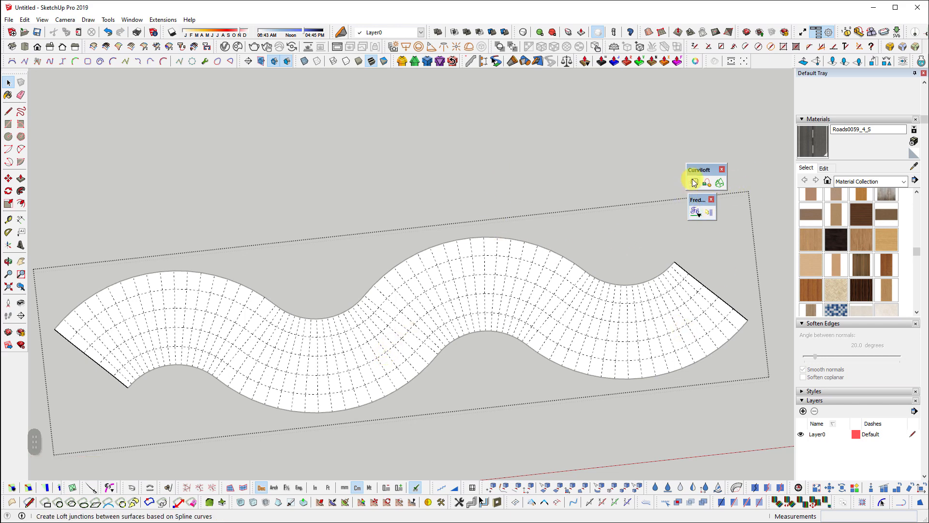
# - Paint the wavy surface with Roads0059_4_S using ThruPaint and rotate the texture to 180° so the lanes follow the curve
pyautogui.click(697, 211)
pyautogui.doubleClick(276, 265)
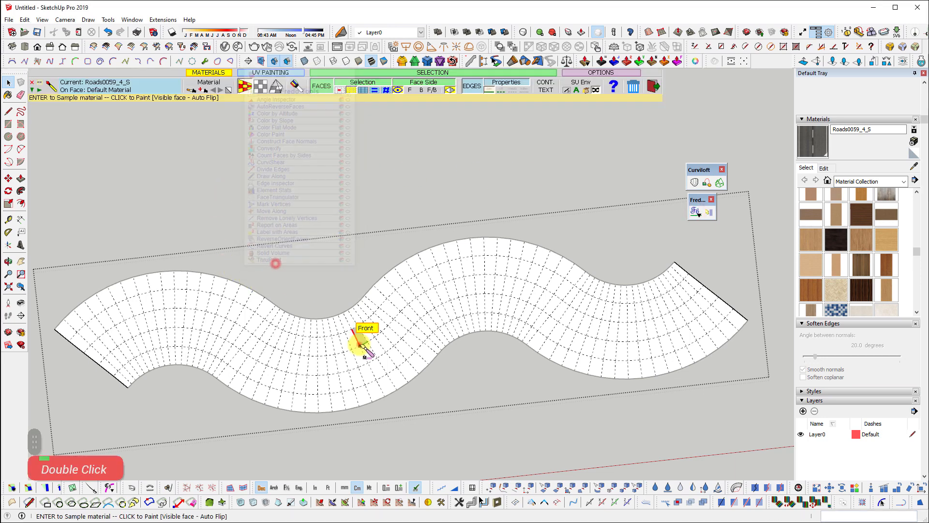
pyautogui.click(359, 343)
pyautogui.click(373, 335)
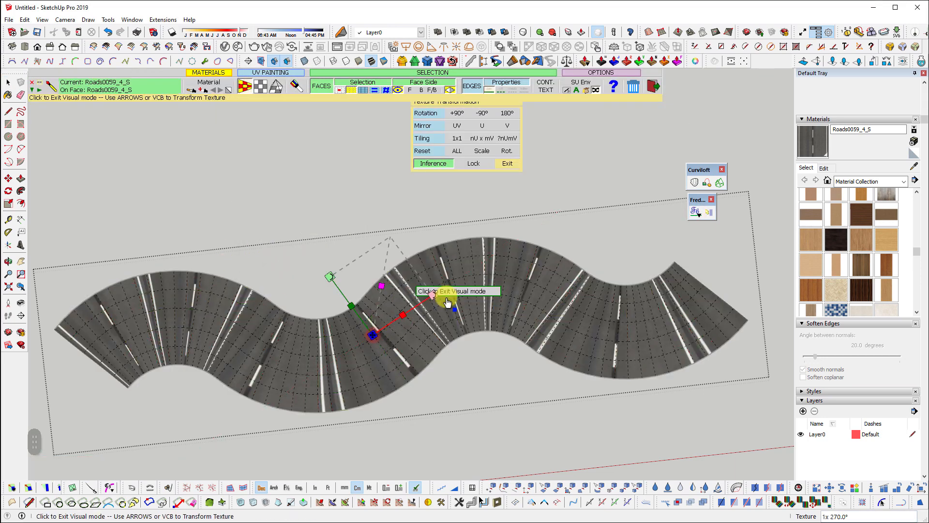
pyautogui.moveTo(433, 294); pyautogui.dragTo(344, 294)
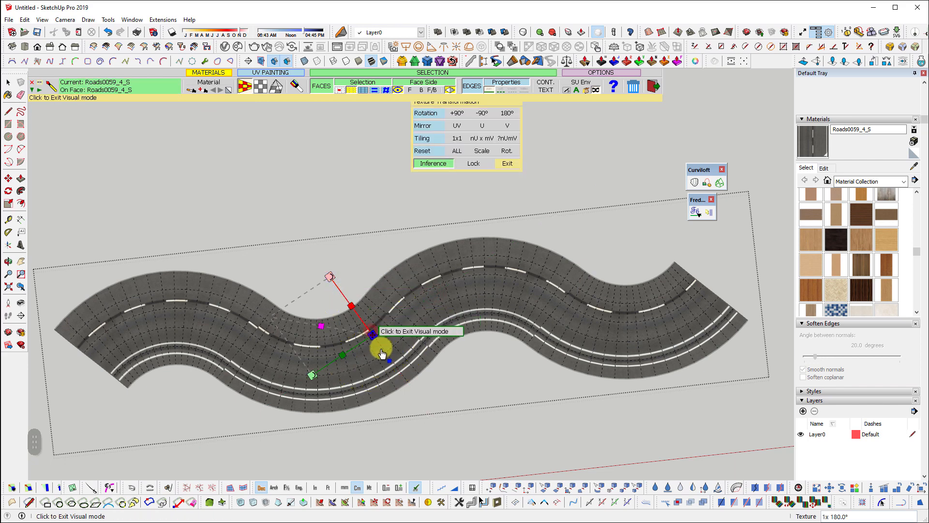
# - Shift the road texture across the wavy surface so solid lines follow both edges and the dashed line runs midway, and leave ThruPaint
pyautogui.click(381, 348)
pyautogui.click(376, 337)
pyautogui.moveTo(370, 333); pyautogui.dragTo(381, 357)
pyautogui.click(504, 407)
pyautogui.press('space')
pyautogui.click(483, 374)
# - Turn off the display of hidden geometry on the wavy road surface
pyautogui.scroll(-3, 437, 352)
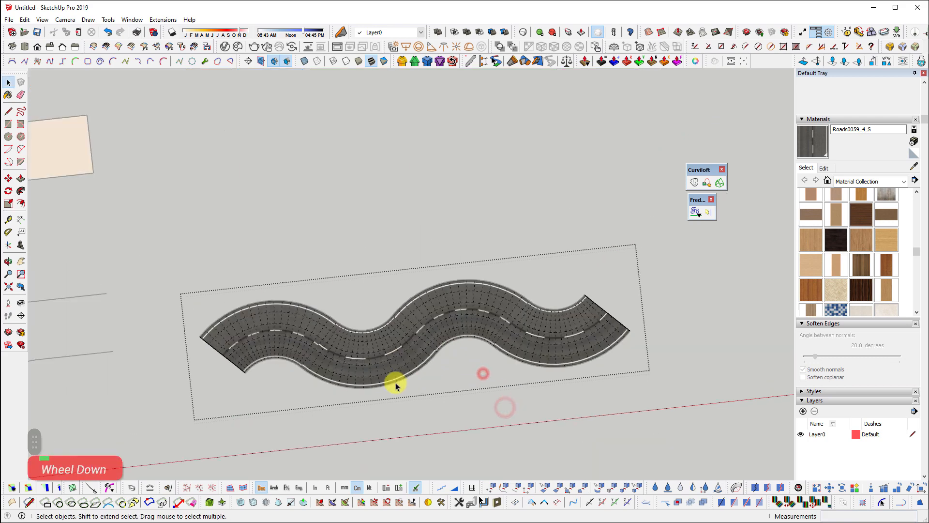
pyautogui.moveTo(395, 385); pyautogui.dragTo(586, 208, button='middle')
pyautogui.scroll(2, 583, 207)
pyautogui.hotkey('shift', 'h')
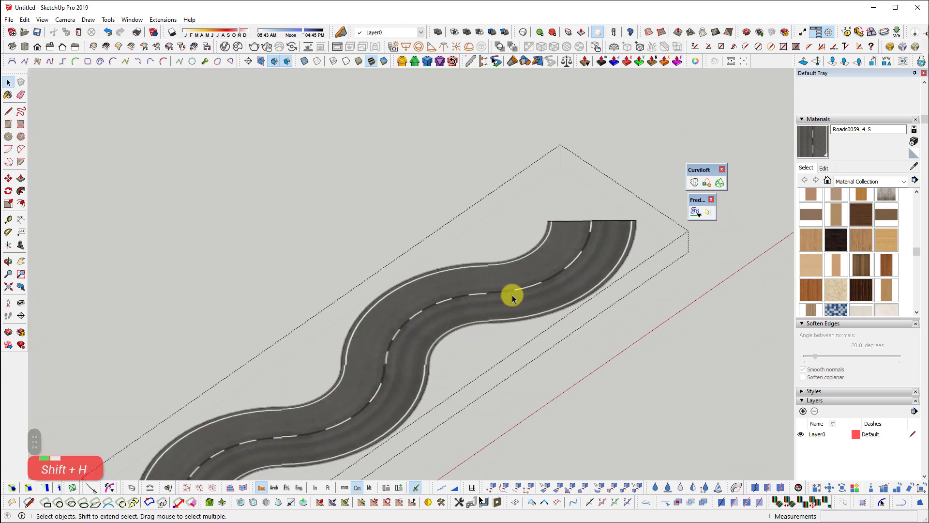
# - Examine the wavy road's texture from several angles and inspect the dashed centre line and edge lines up close
pyautogui.scroll(3, 512, 296)
pyautogui.scroll(-6, 539, 352)
pyautogui.moveTo(612, 324); pyautogui.dragTo(500, 411, button='middle')
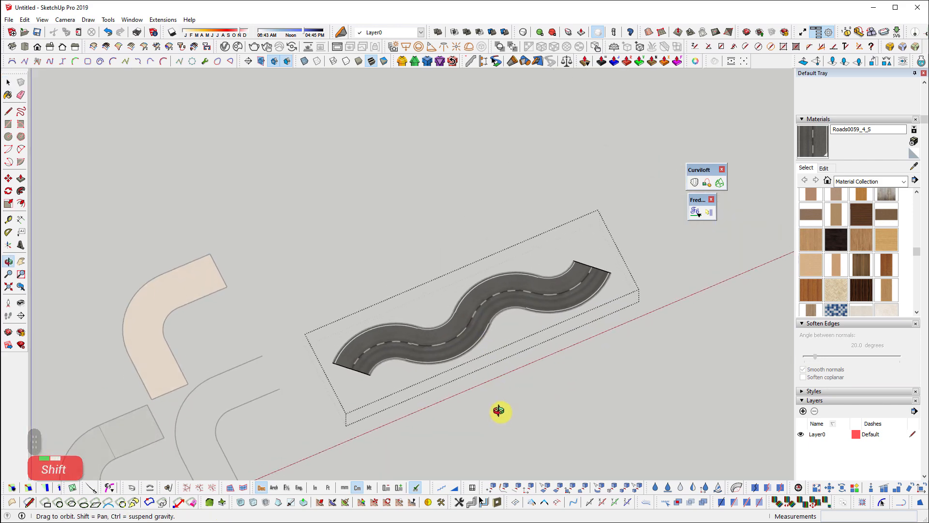
pyautogui.scroll(3, 425, 315)
pyautogui.scroll(-3, 303, 357)
pyautogui.scroll(3, 415, 363)
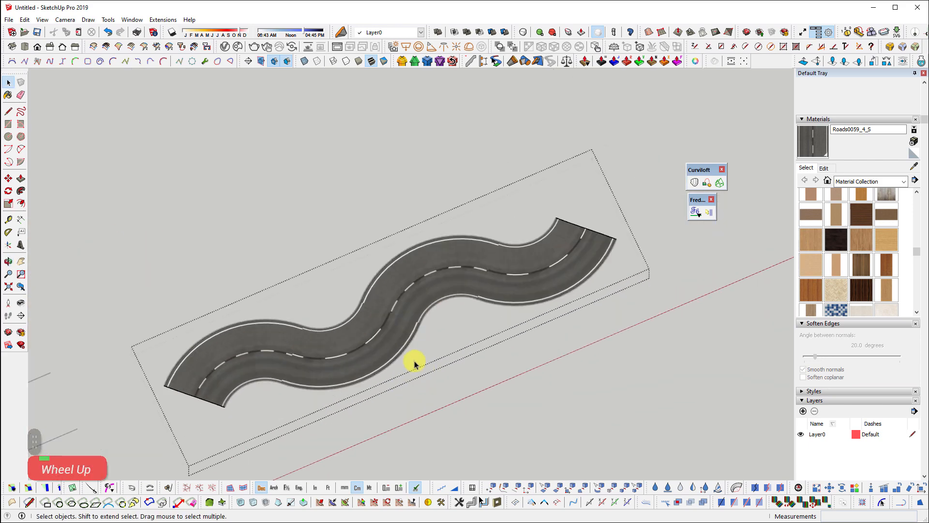
pyautogui.scroll(8, 440, 262)
pyautogui.moveTo(487, 374); pyautogui.dragTo(424, 234, button='middle')
pyautogui.scroll(5, 550, 325)
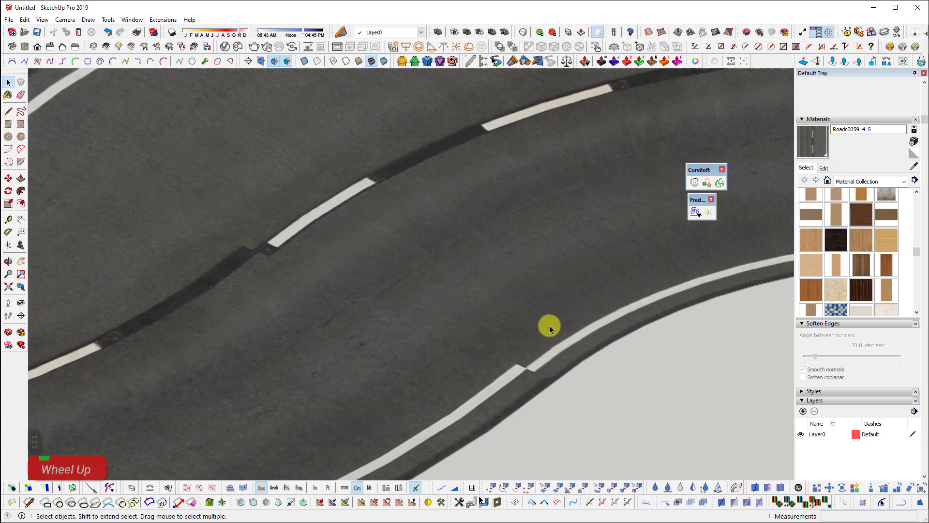
pyautogui.scroll(-6, 532, 368)
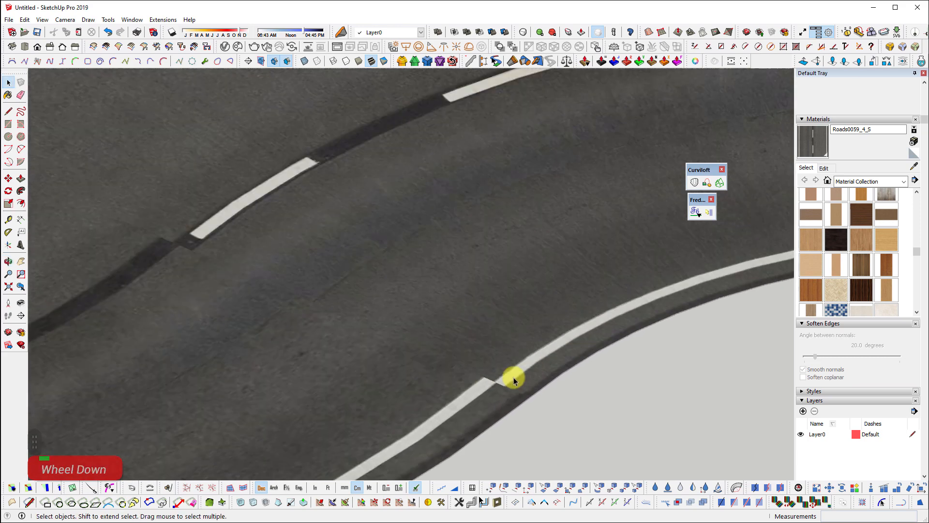
pyautogui.hotkey('shift', 'z')
pyautogui.moveTo(539, 369); pyautogui.dragTo(502, 336, button='middle')
pyautogui.scroll(-2, 564, 318)
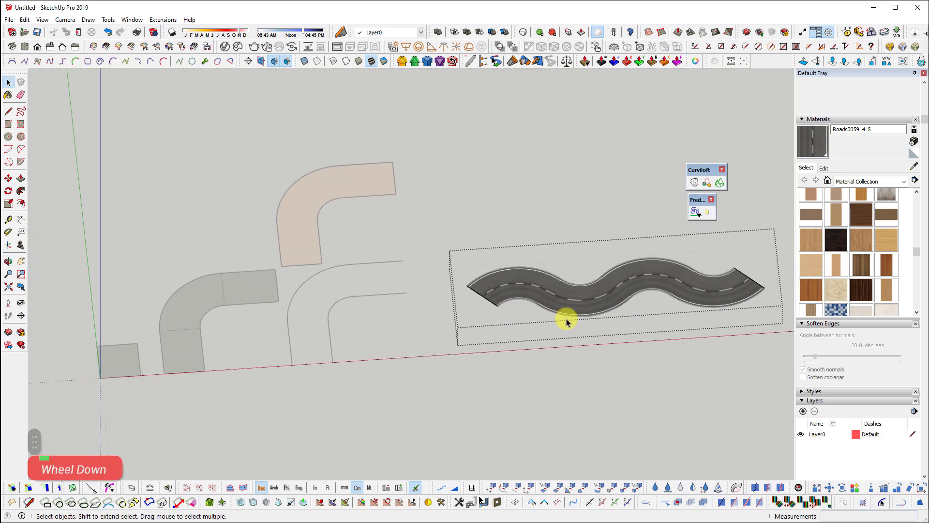
# - Leave the wavy road's group and show the whole model in top view
pyautogui.press('Escape')
pyautogui.press('Escape')
pyautogui.scroll(3, 693, 382)
pyautogui.keyDown('shift'); pyautogui.moveTo(692, 382); pyautogui.dragTo(626, 361, button='middle'); pyautogui.keyUp('shift')
pyautogui.hotkey('shift', '1')
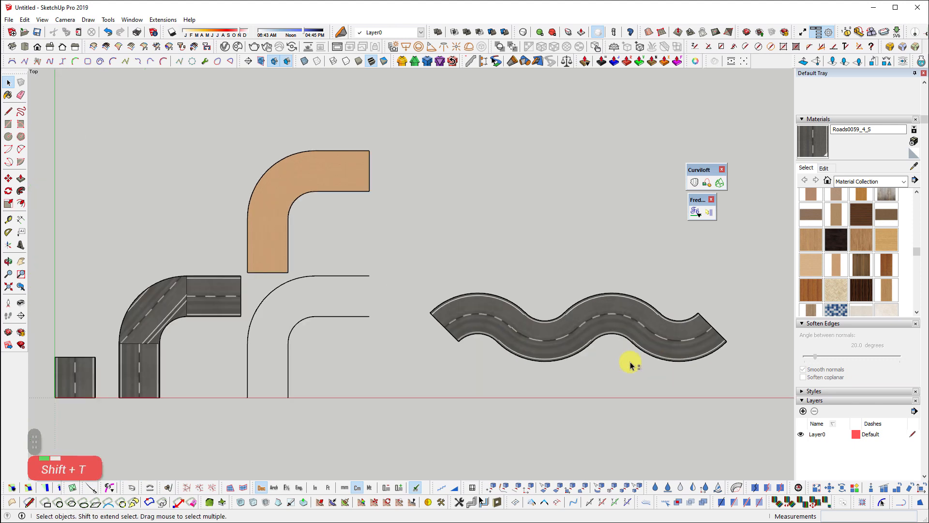
pyautogui.hotkey('shift', 'z')
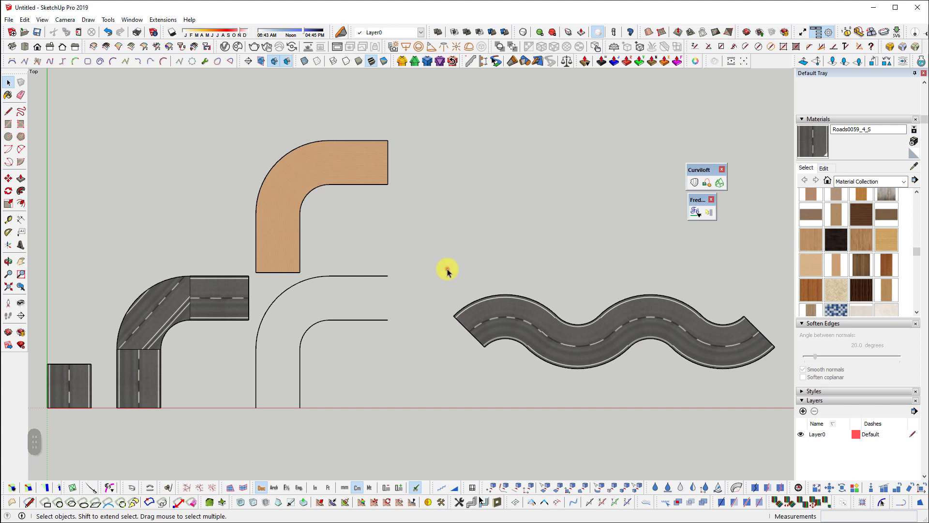
# - Select the wavy road and move it below the red axis, under the square and bent road samples
pyautogui.moveTo(445, 266)
pyautogui.mouseDown()
pyautogui.moveTo(805, 411)
pyautogui.moveTo(786, 369)
pyautogui.mouseUp()
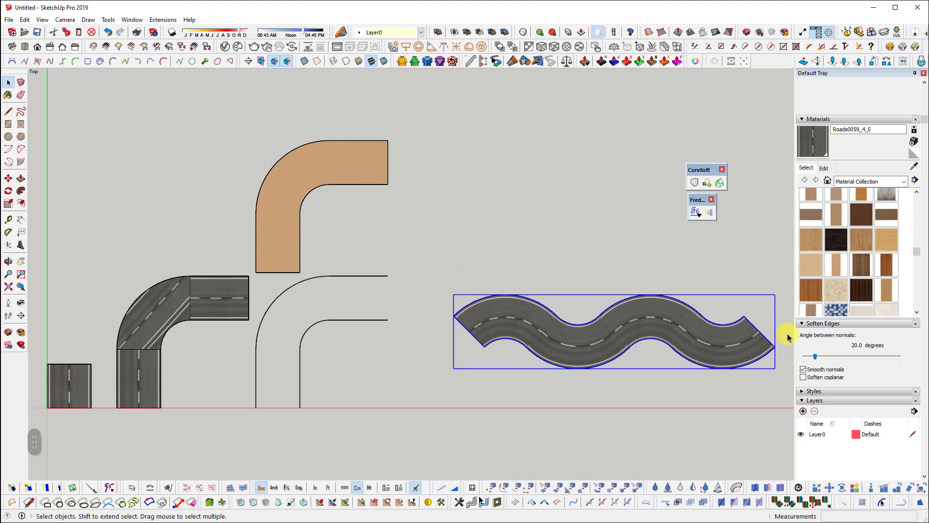
pyautogui.click(729, 298)
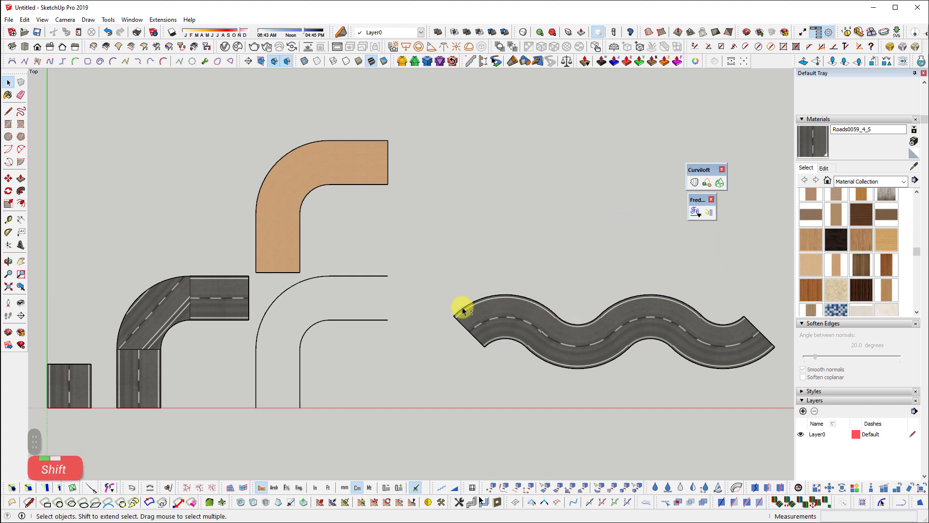
pyautogui.moveTo(432, 273)
pyautogui.keyDown('shift'); pyautogui.mouseDown()
pyautogui.moveTo(717, 404)
pyautogui.moveTo(780, 405)
pyautogui.mouseUp(); pyautogui.keyUp('shift')
pyautogui.press('m')
pyautogui.click(734, 339)
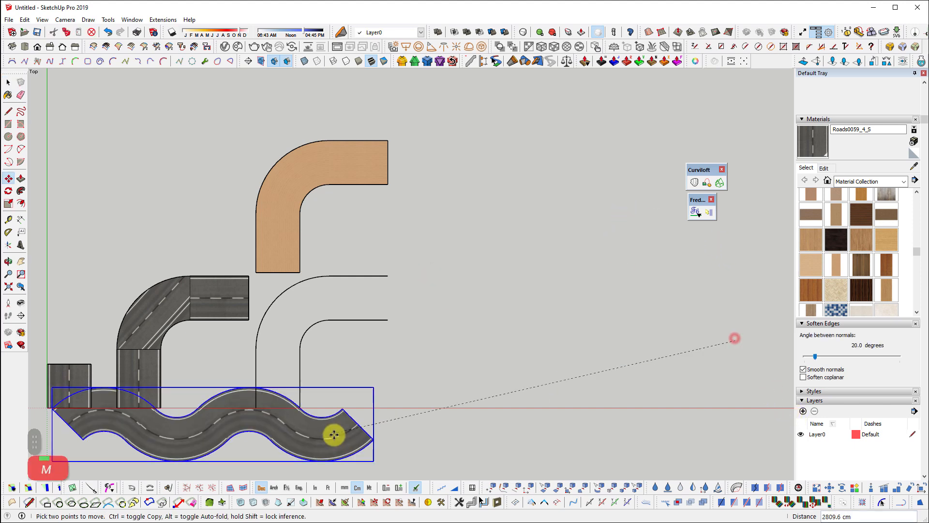
pyautogui.click(338, 461)
pyautogui.press('space')
# - Dock the floating Curviloft and Fredo toolbars and clear the selection of the wavy road
pyautogui.scroll(2, 435, 402)
pyautogui.scroll(3, 280, 327)
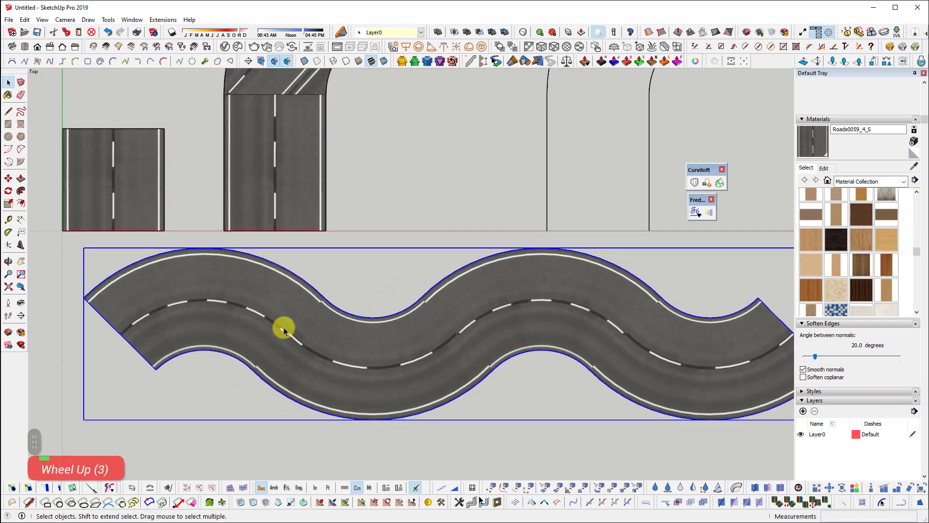
pyautogui.doubleClick(704, 170)
pyautogui.doubleClick(699, 202)
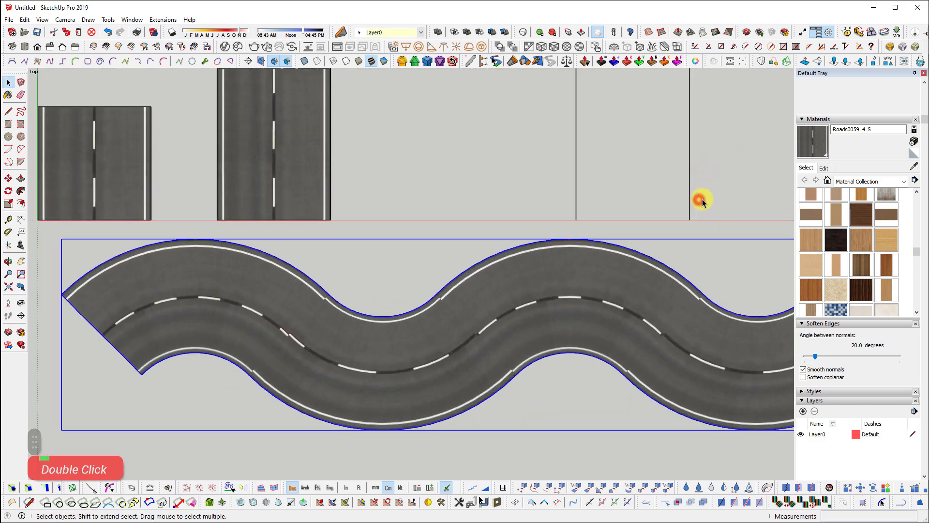
pyautogui.scroll(-3, 398, 359)
pyautogui.hotkey('shift', 'z')
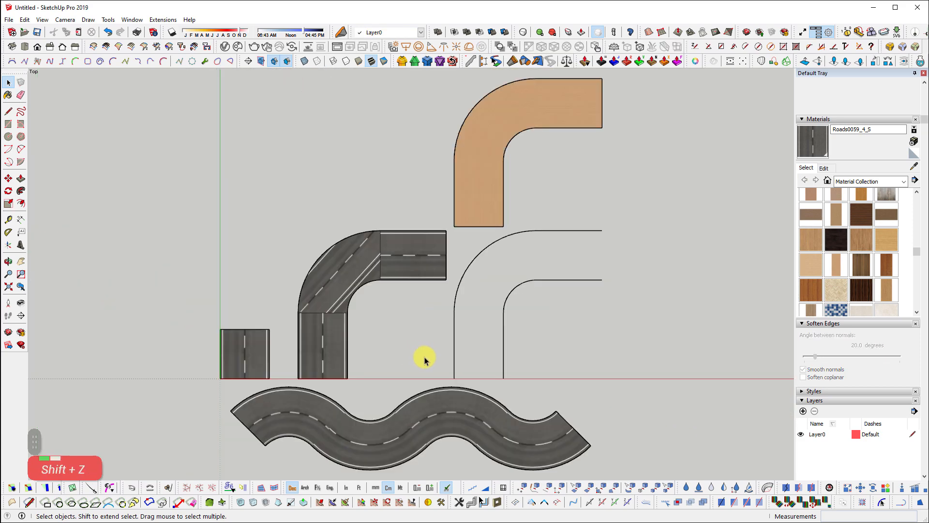